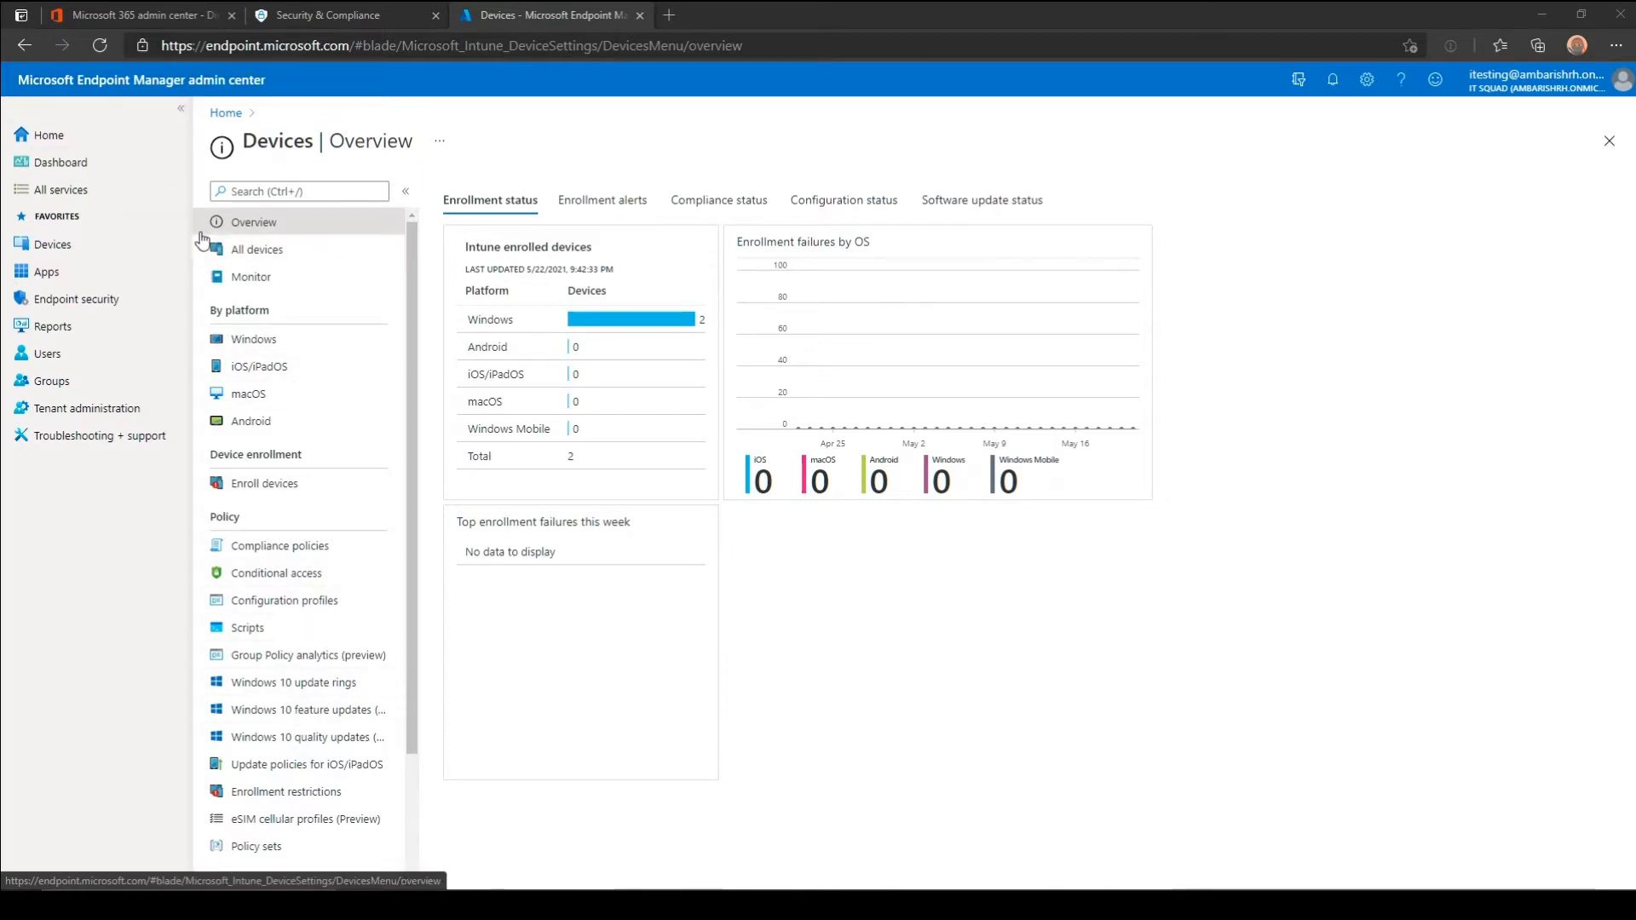
Open the Windows 10 update rings for Windows devices and start creating a new profile.
{"action": "left_click", "coordinate": [273, 345]}
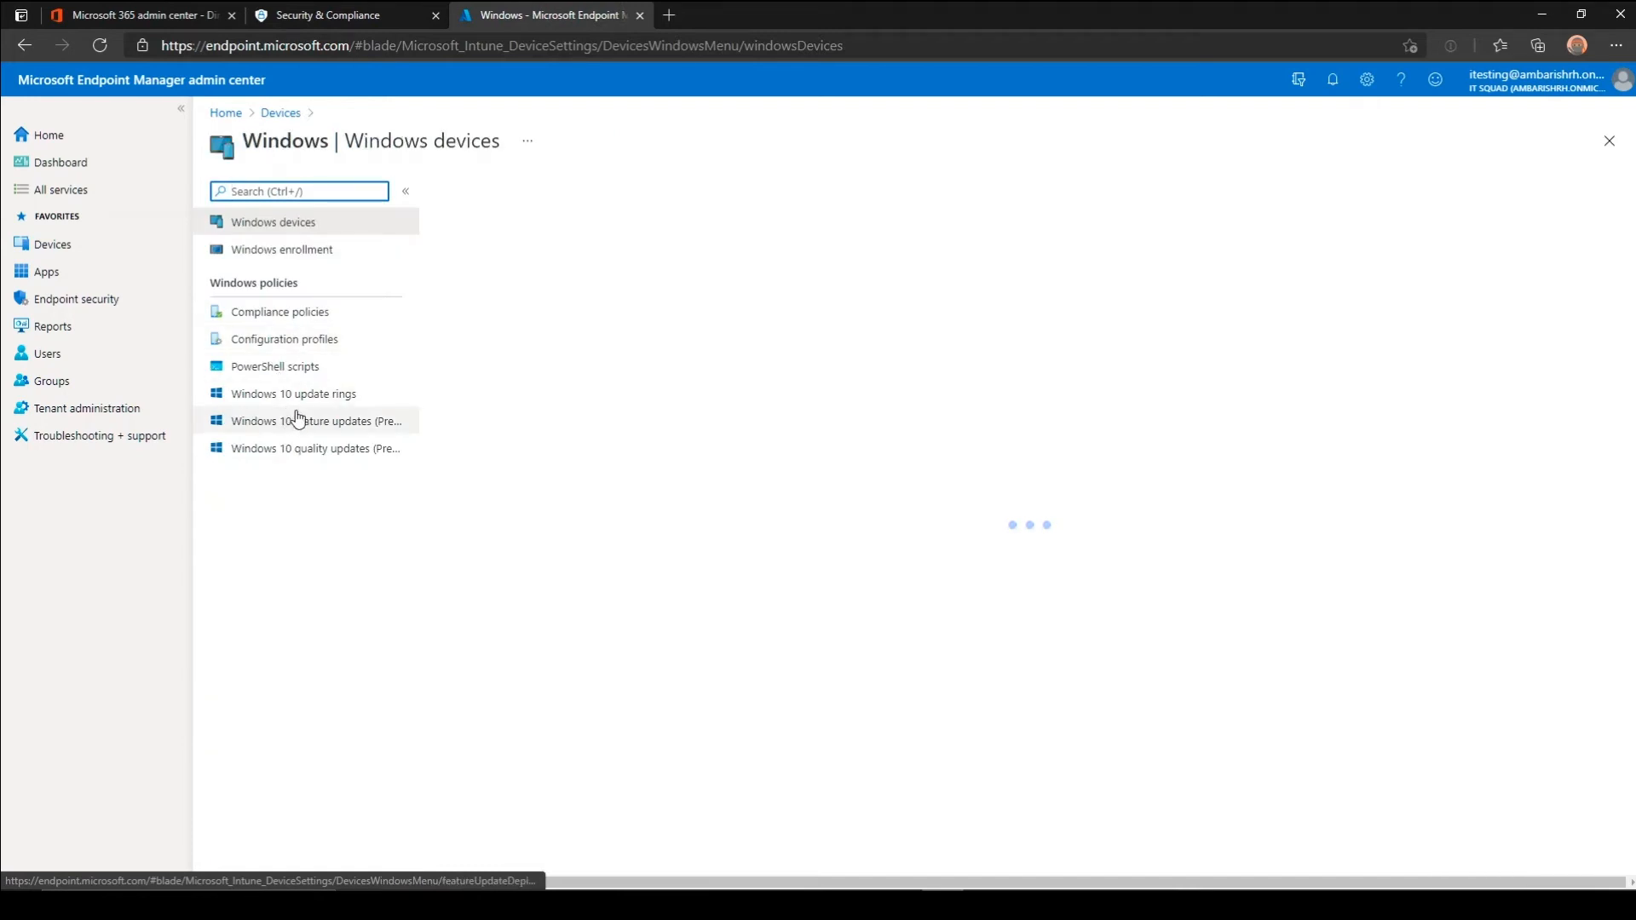
{"action": "left_click", "coordinate": [302, 397]}
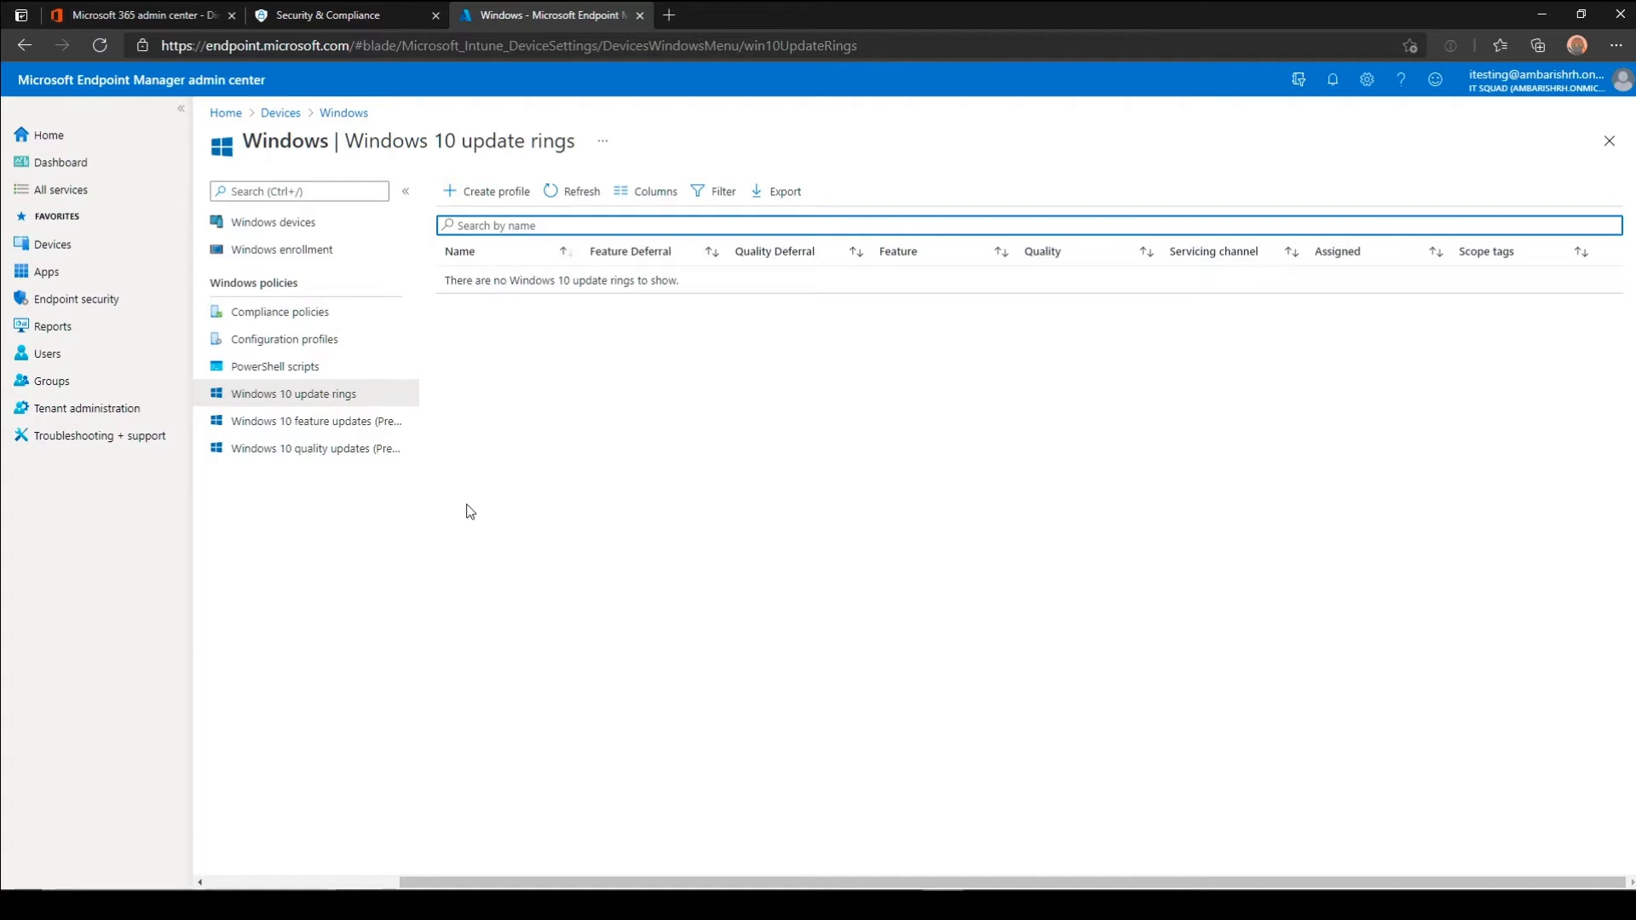
{"action": "left_click", "coordinate": [488, 197]}
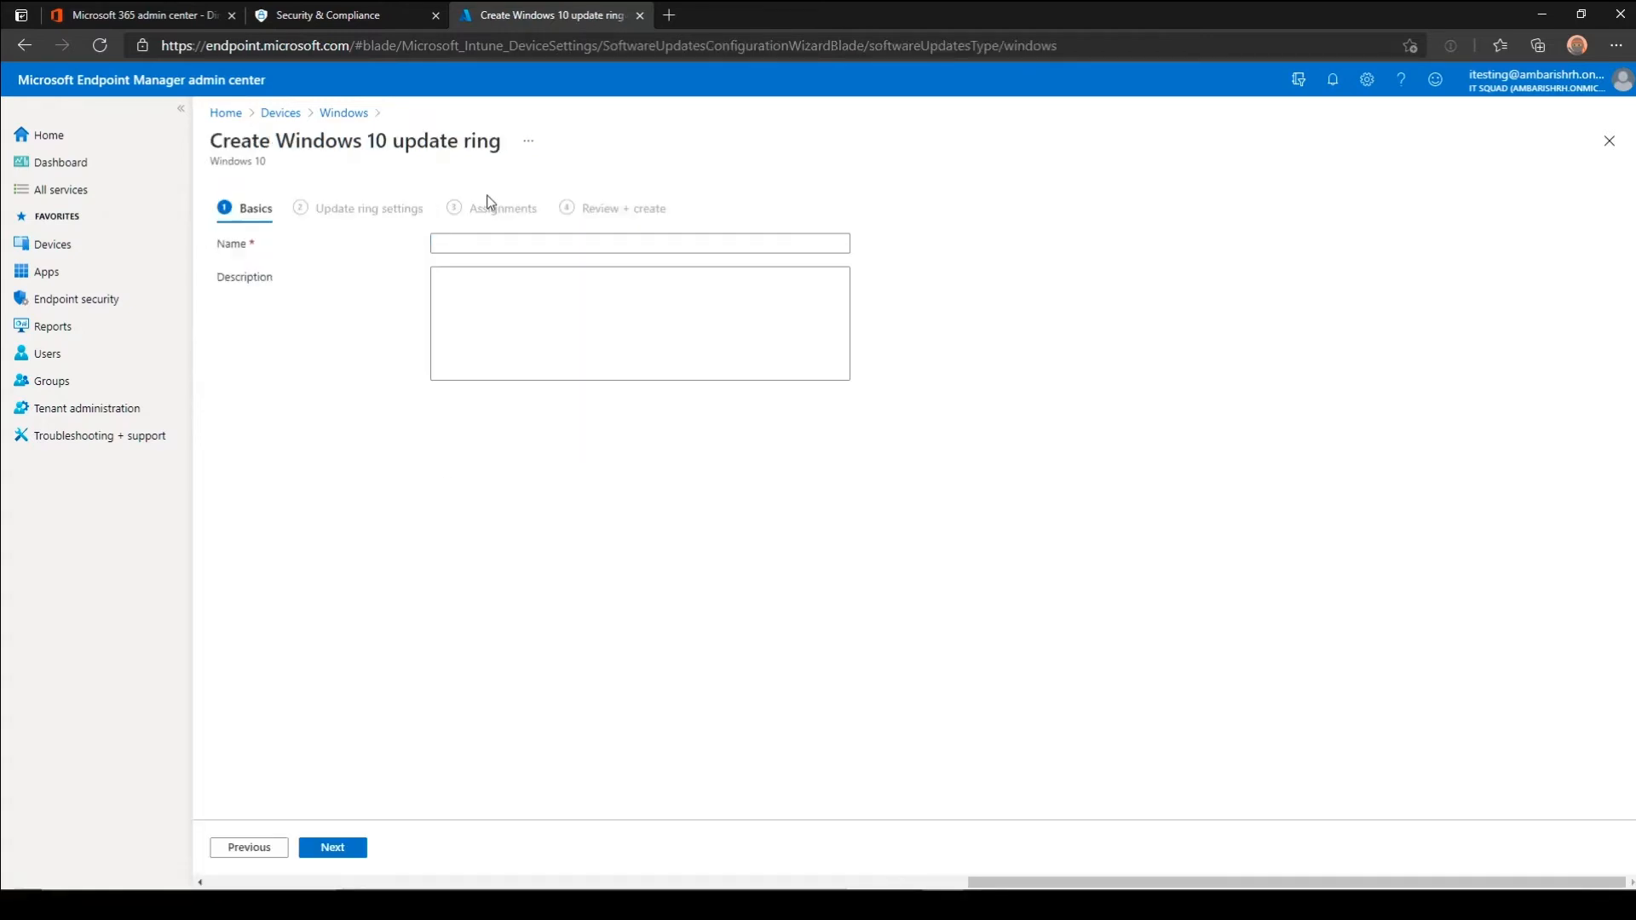
Name the update ring "Win 10 Update Ring" and continue to the update ring settings.
{"action": "left_click", "coordinate": [500, 238]}
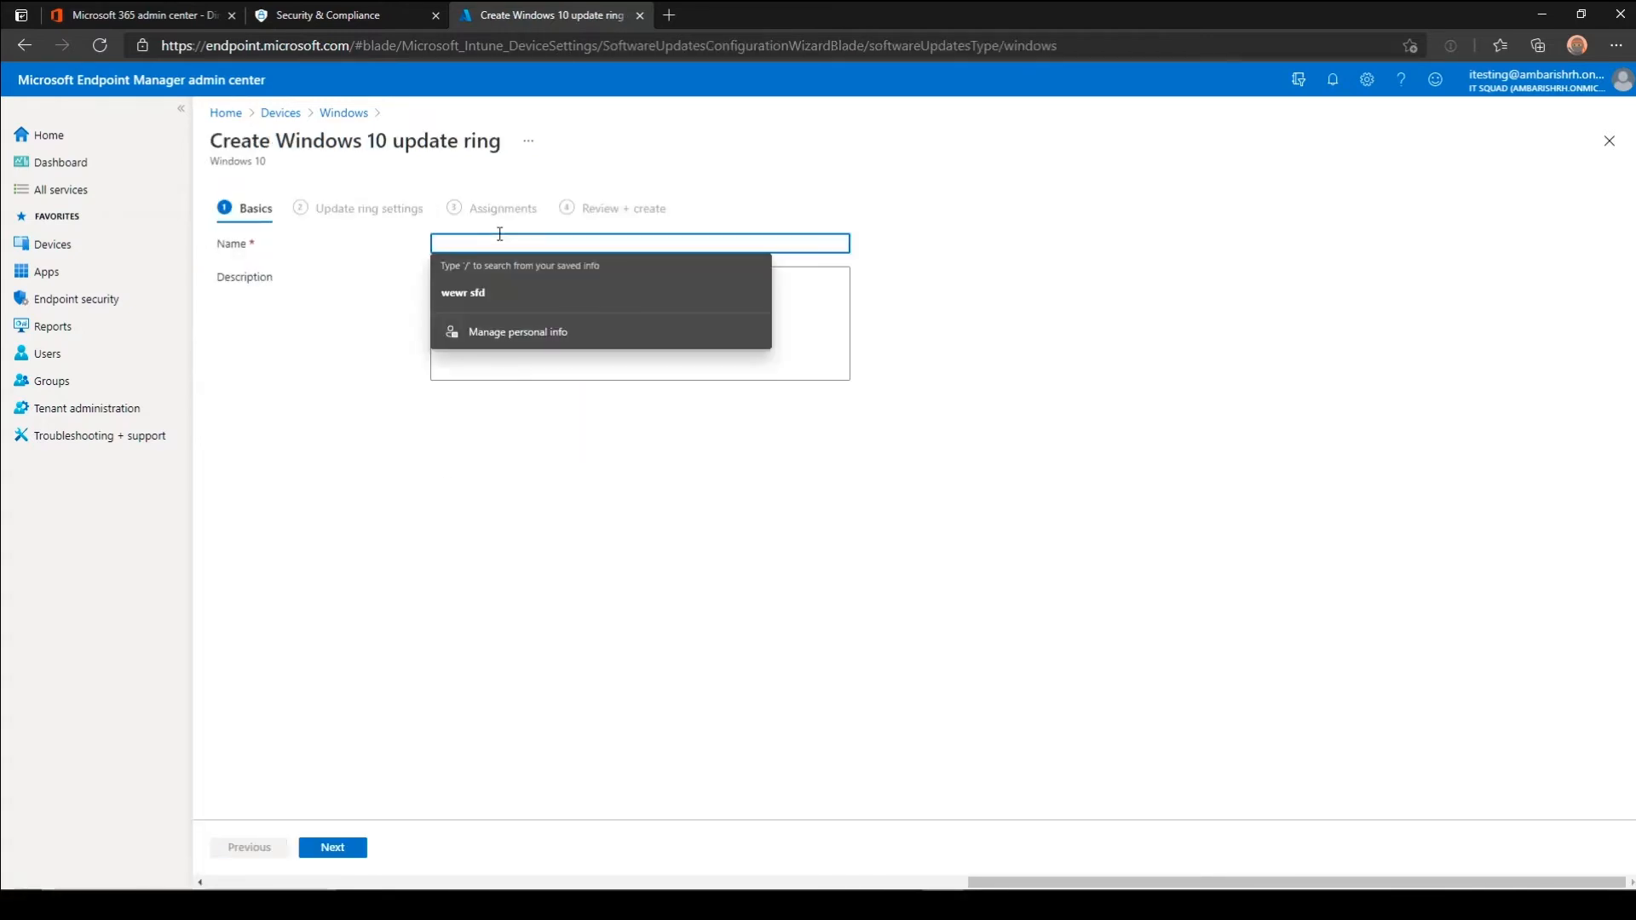
{"action": "type", "text": "Win 10 Upda"}
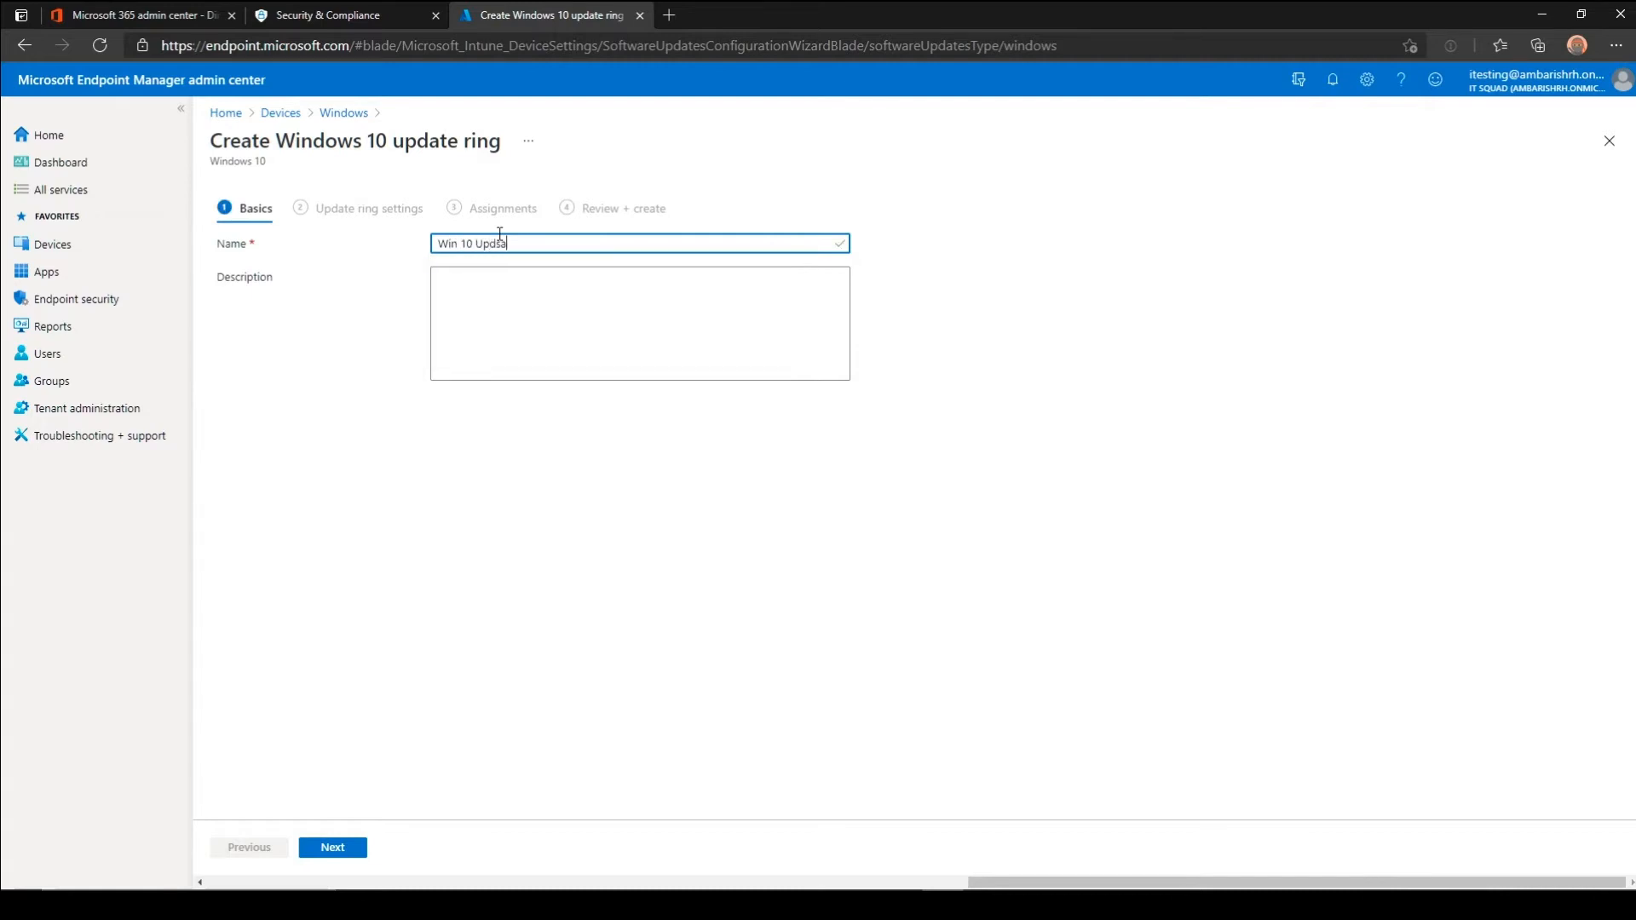
{"action": "type", "text": "te Ring"}
{"action": "left_click", "coordinate": [333, 848]}
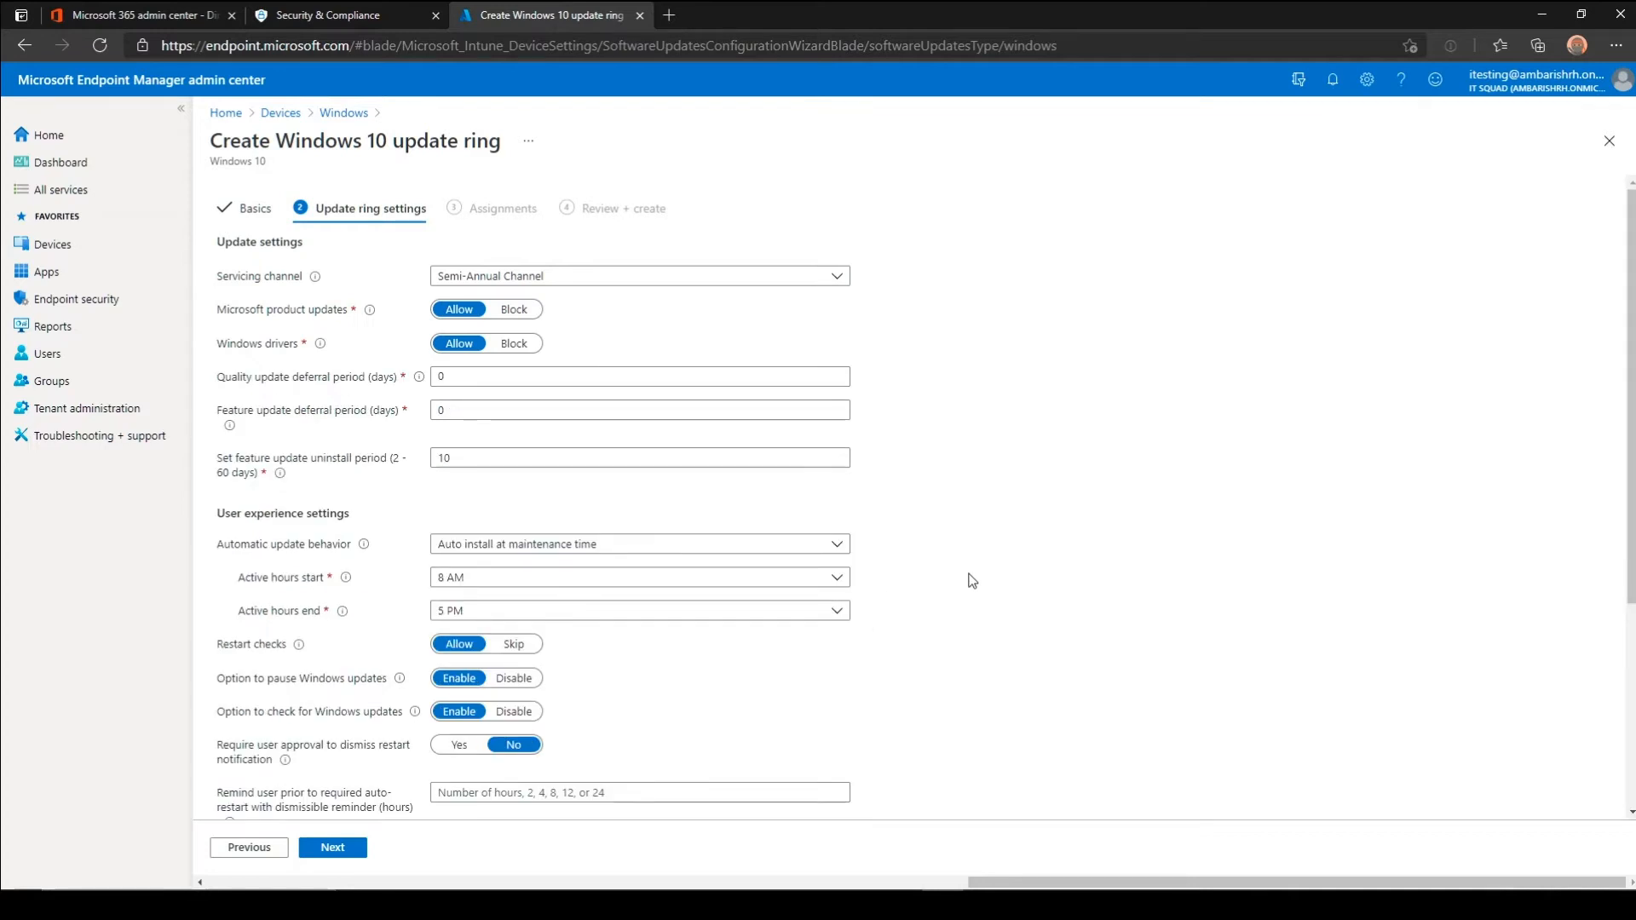
Look over the update ring settings and choose Semi-Annual Channel as the servicing channel.
{"action": "scroll", "coordinate": [967, 526], "scroll_direction": "down", "scroll_amount": 4}
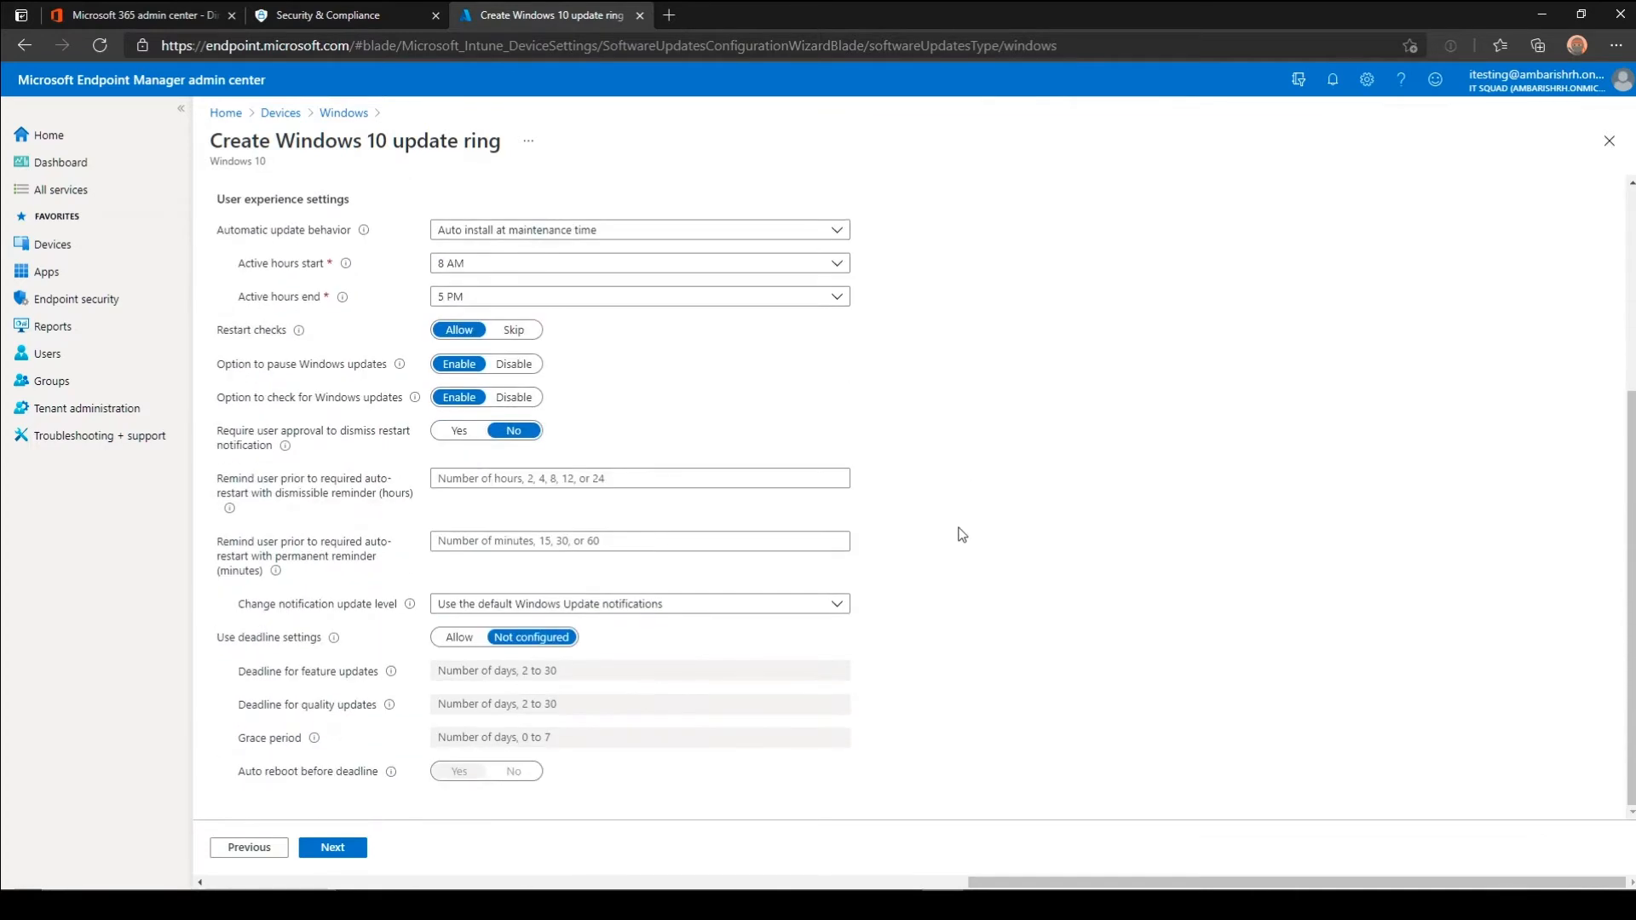
{"action": "scroll", "coordinate": [960, 536], "scroll_direction": "up", "scroll_amount": 4}
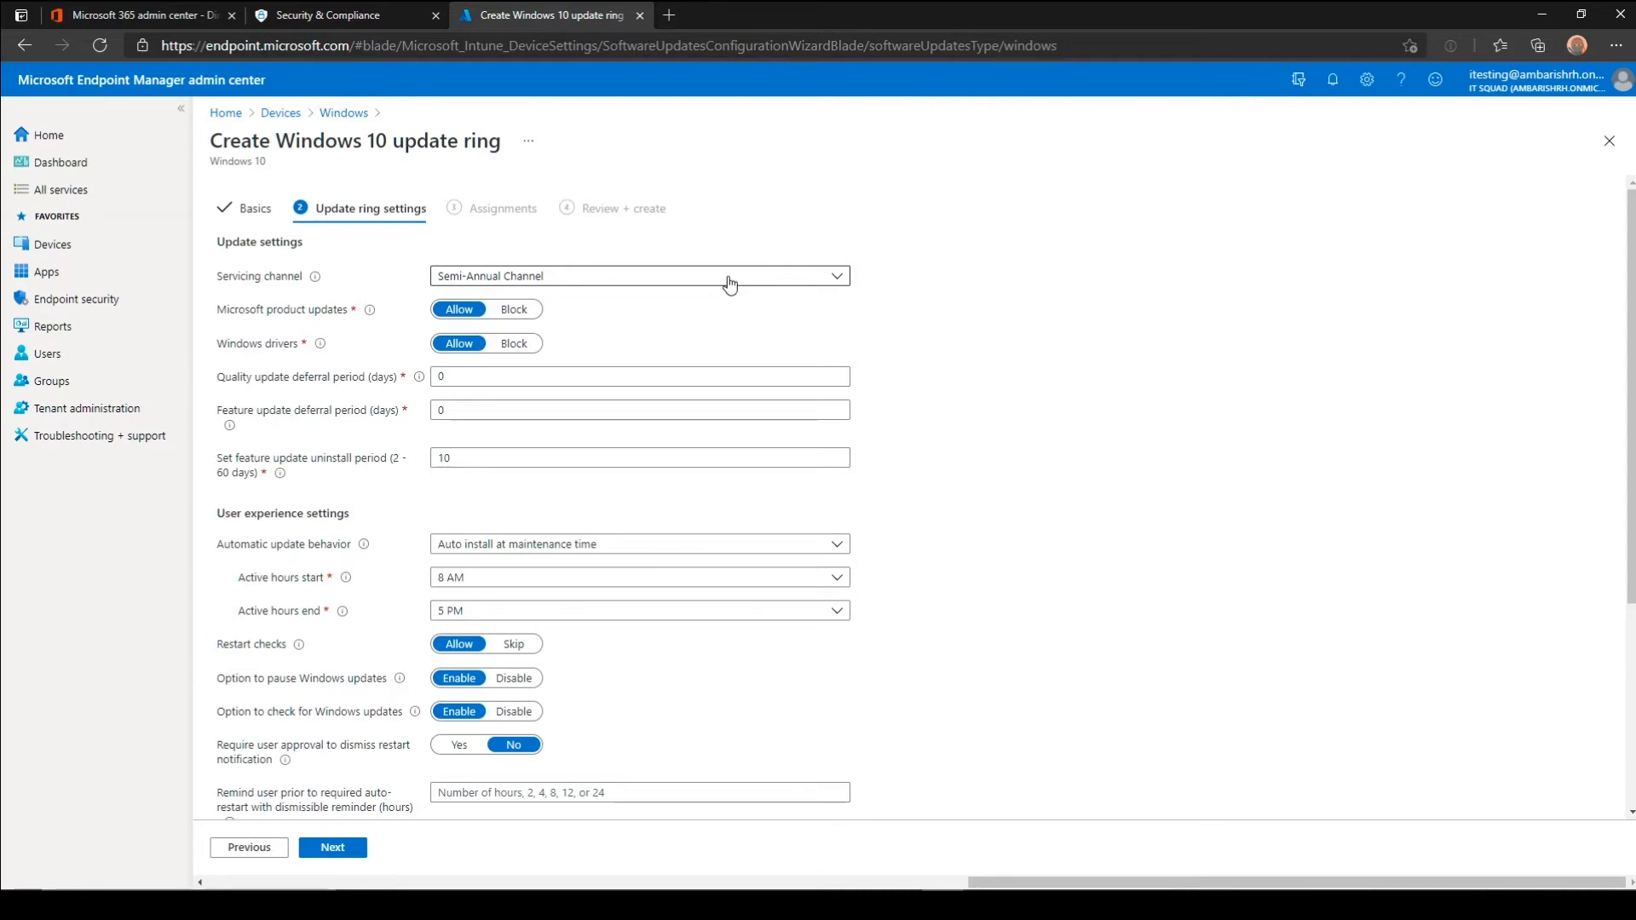
{"action": "left_click", "coordinate": [729, 284]}
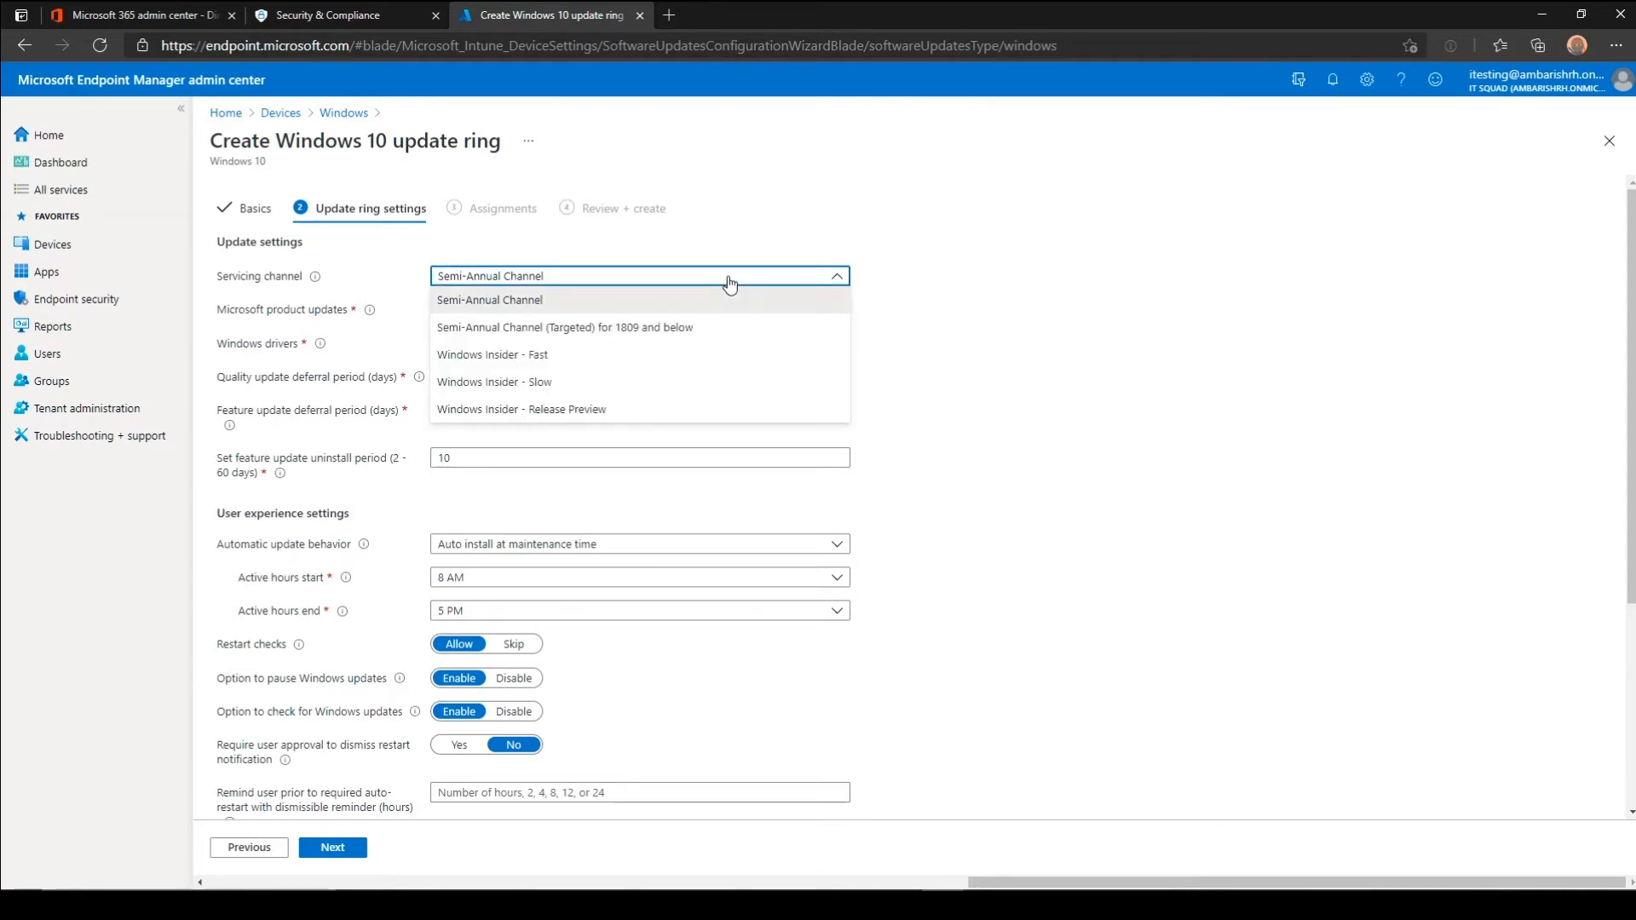
{"action": "mouse_move", "coordinate": [316, 281]}
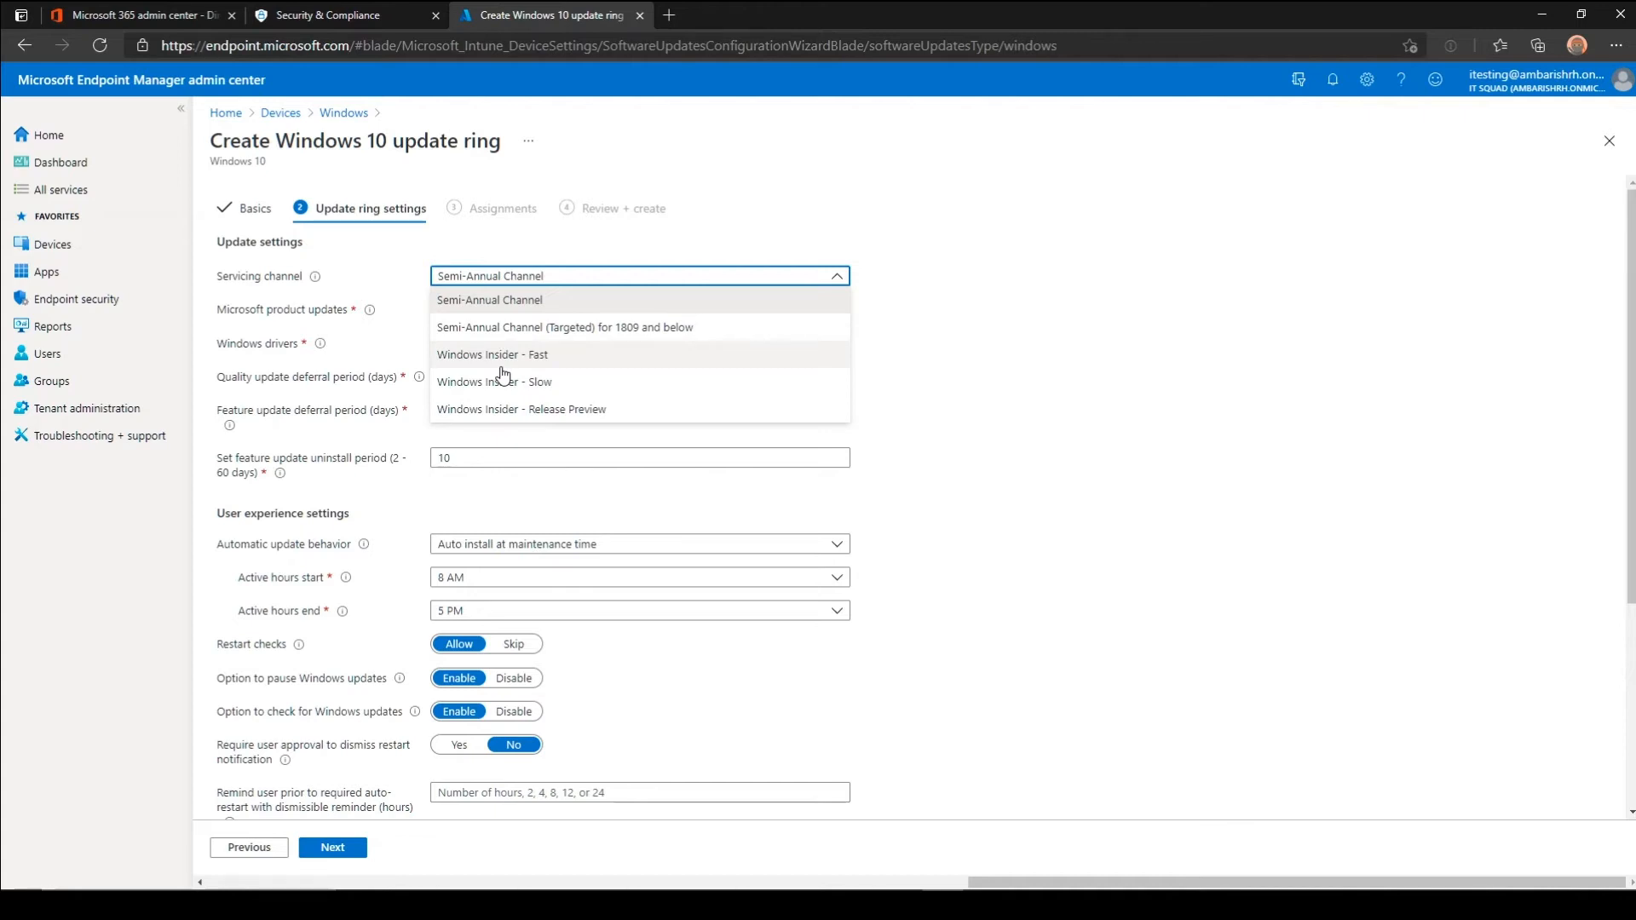
{"action": "left_click", "coordinate": [554, 305]}
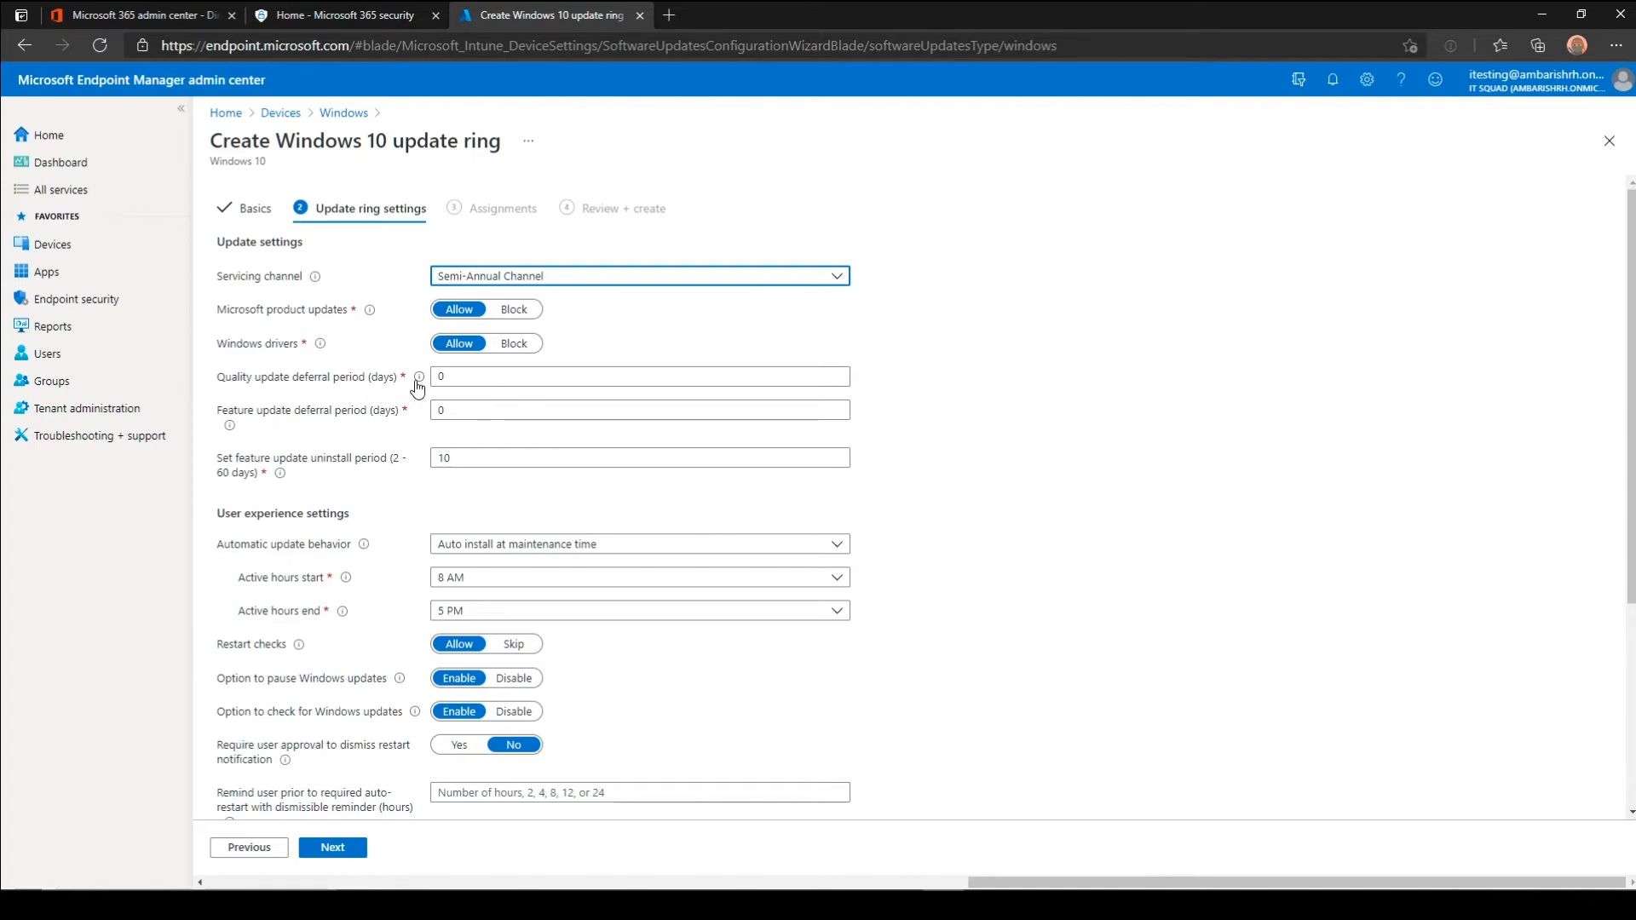
Review the quality and feature update deferral periods and the feature update uninstall period.
{"action": "mouse_move", "coordinate": [418, 382]}
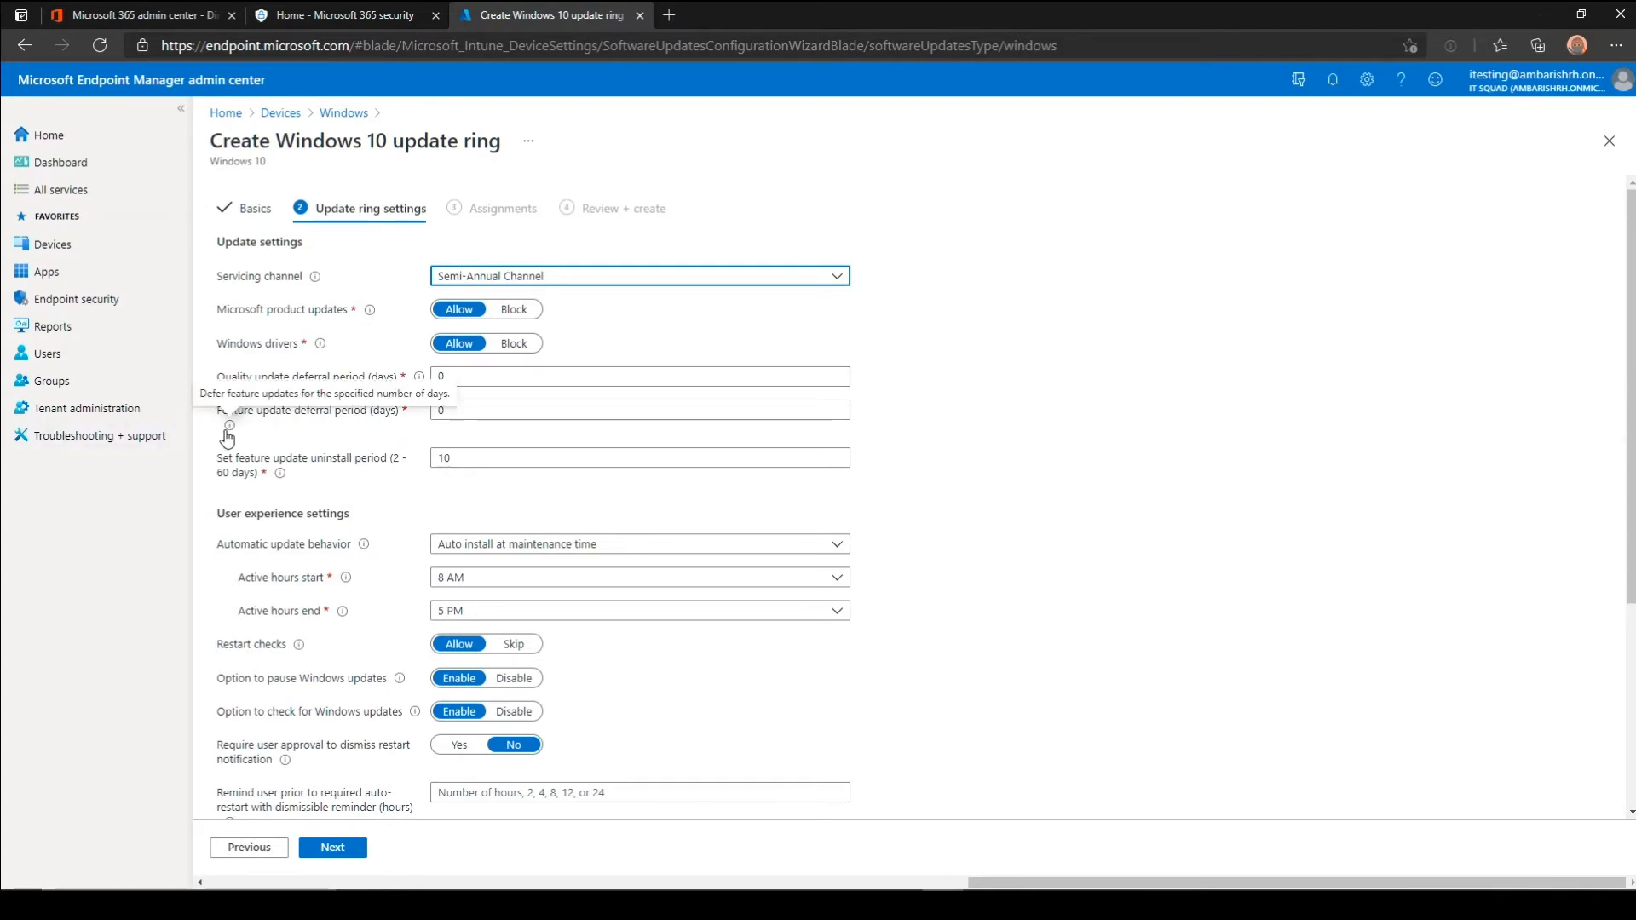
{"action": "double_click", "coordinate": [434, 409]}
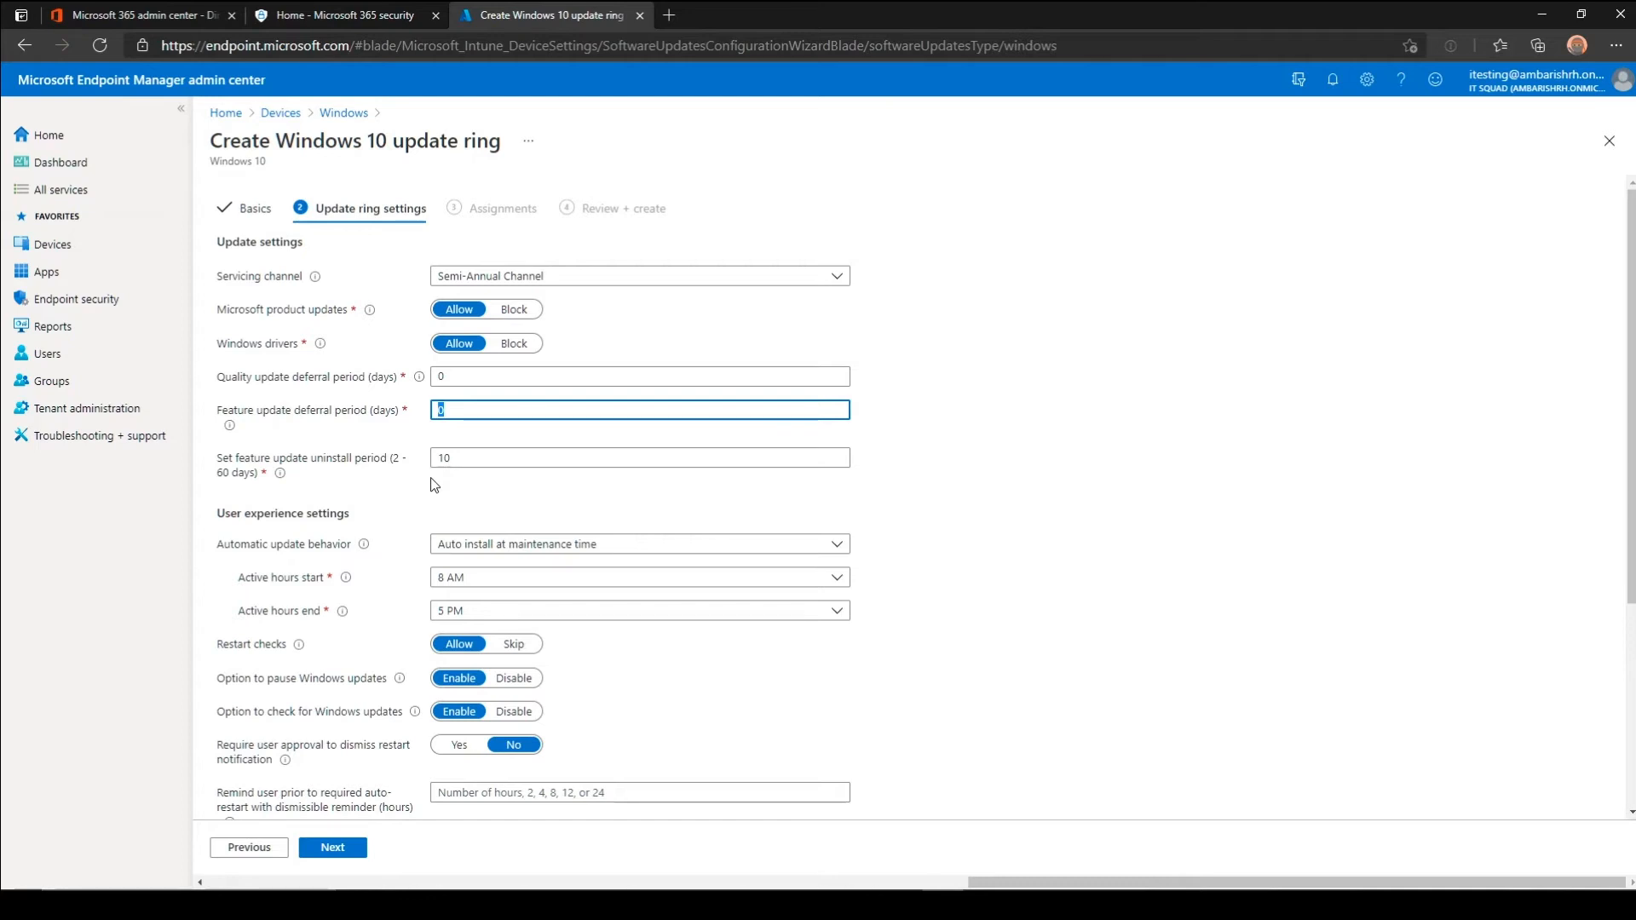
{"action": "key", "text": "Tab"}
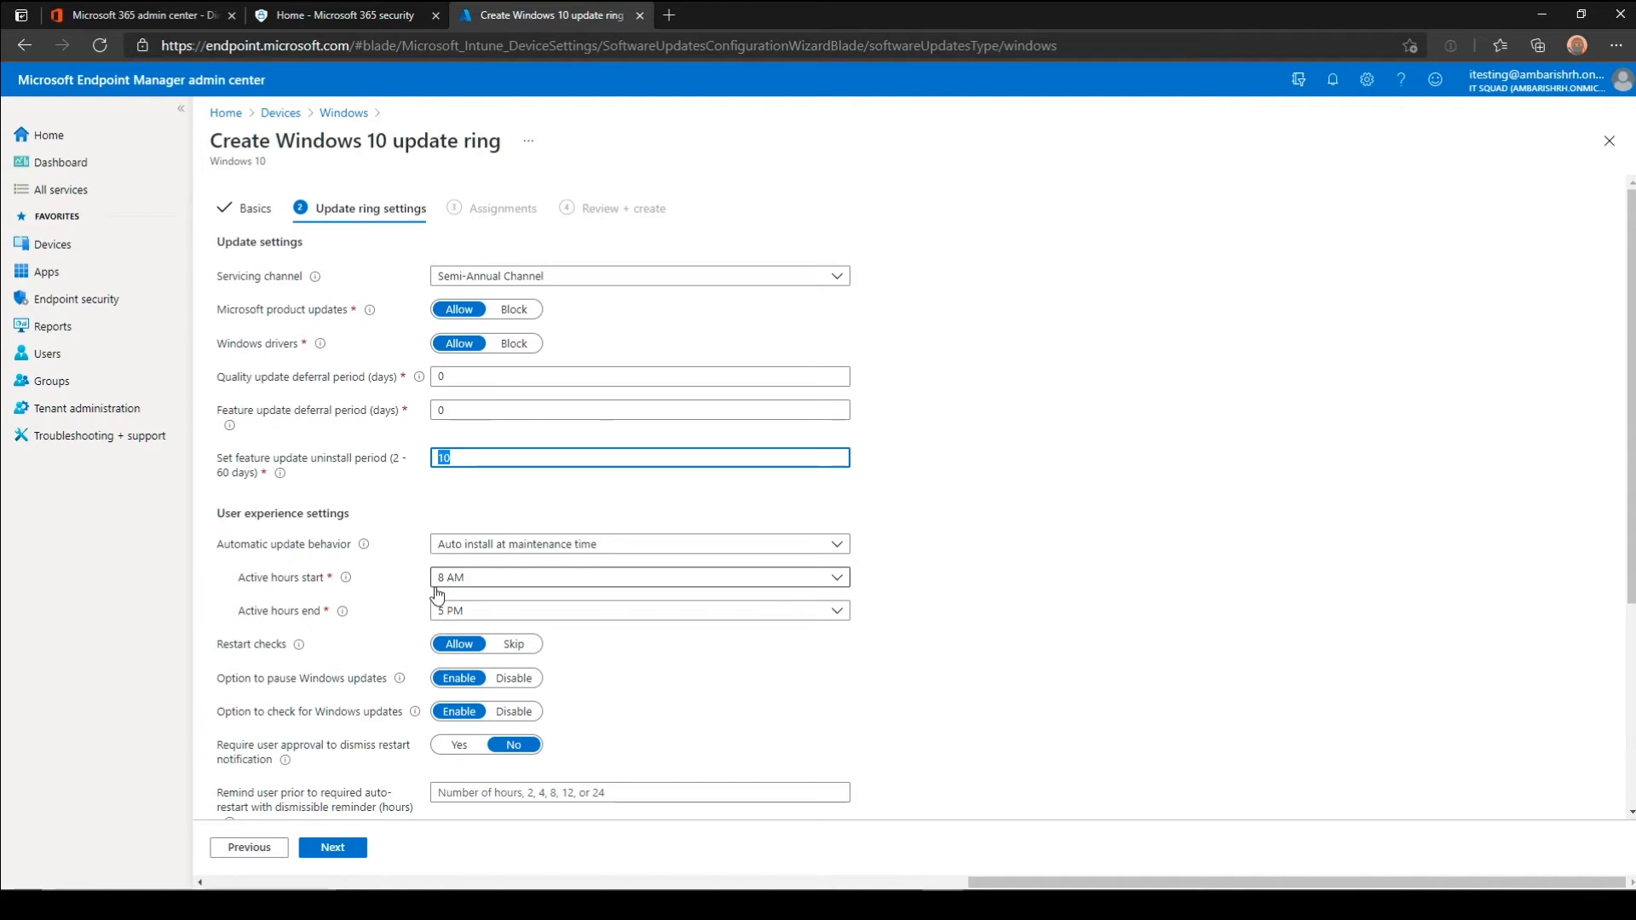
Try the automatic update behavior "Auto install and restart at a scheduled time".
{"action": "left_click", "coordinate": [548, 554]}
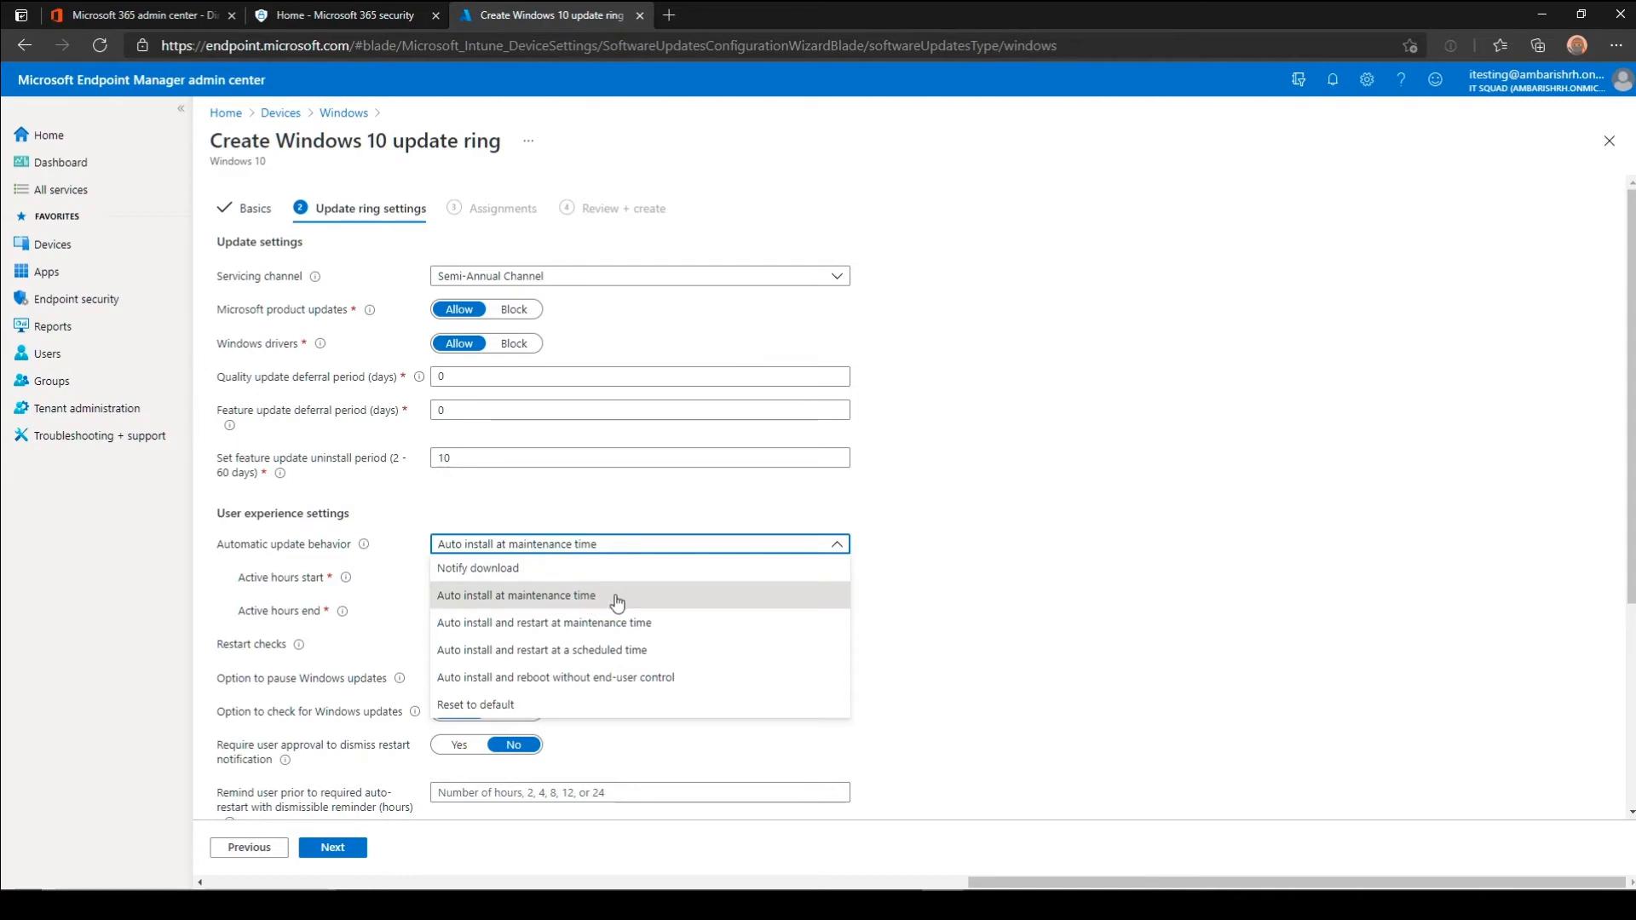
{"action": "left_click", "coordinate": [1268, 607]}
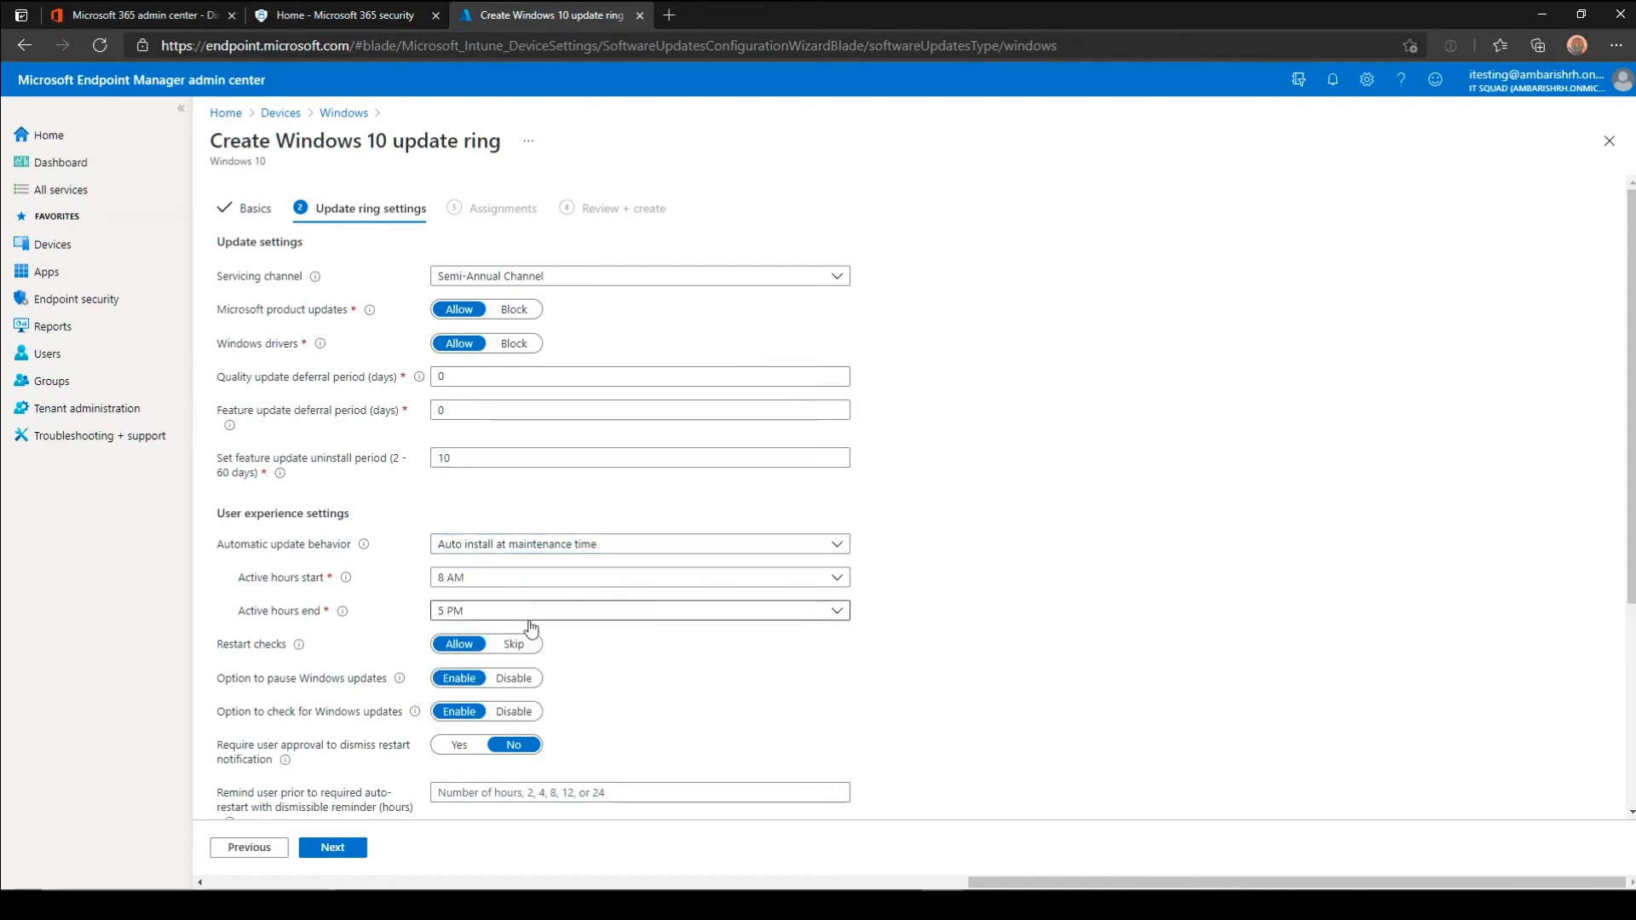
{"action": "left_click", "coordinate": [544, 545]}
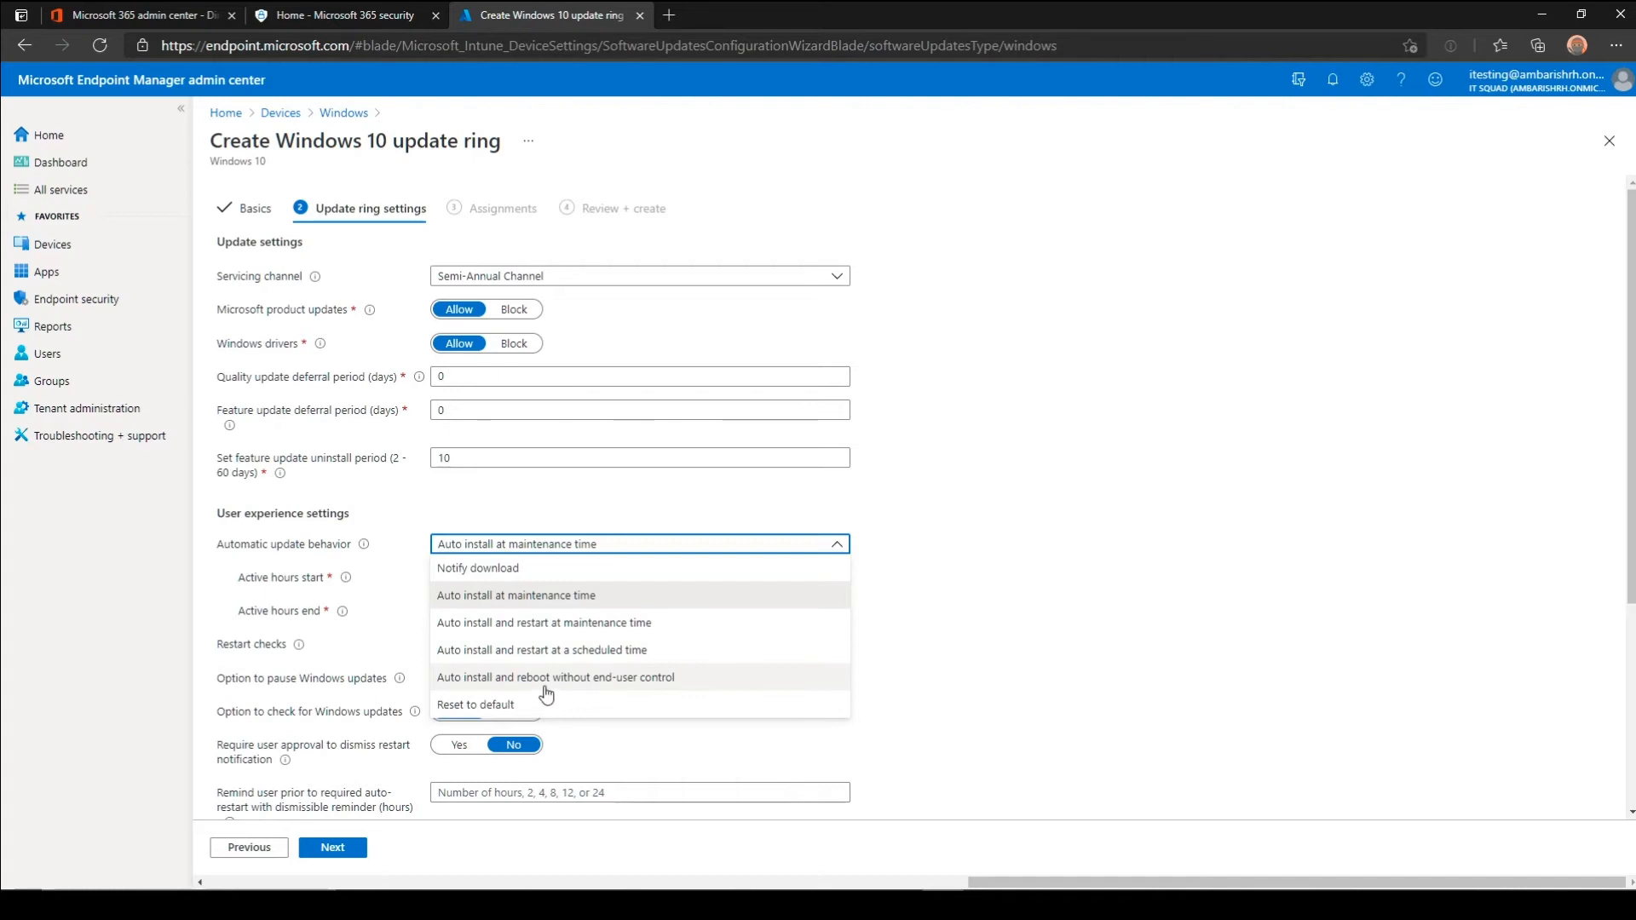
{"action": "left_click", "coordinate": [545, 650]}
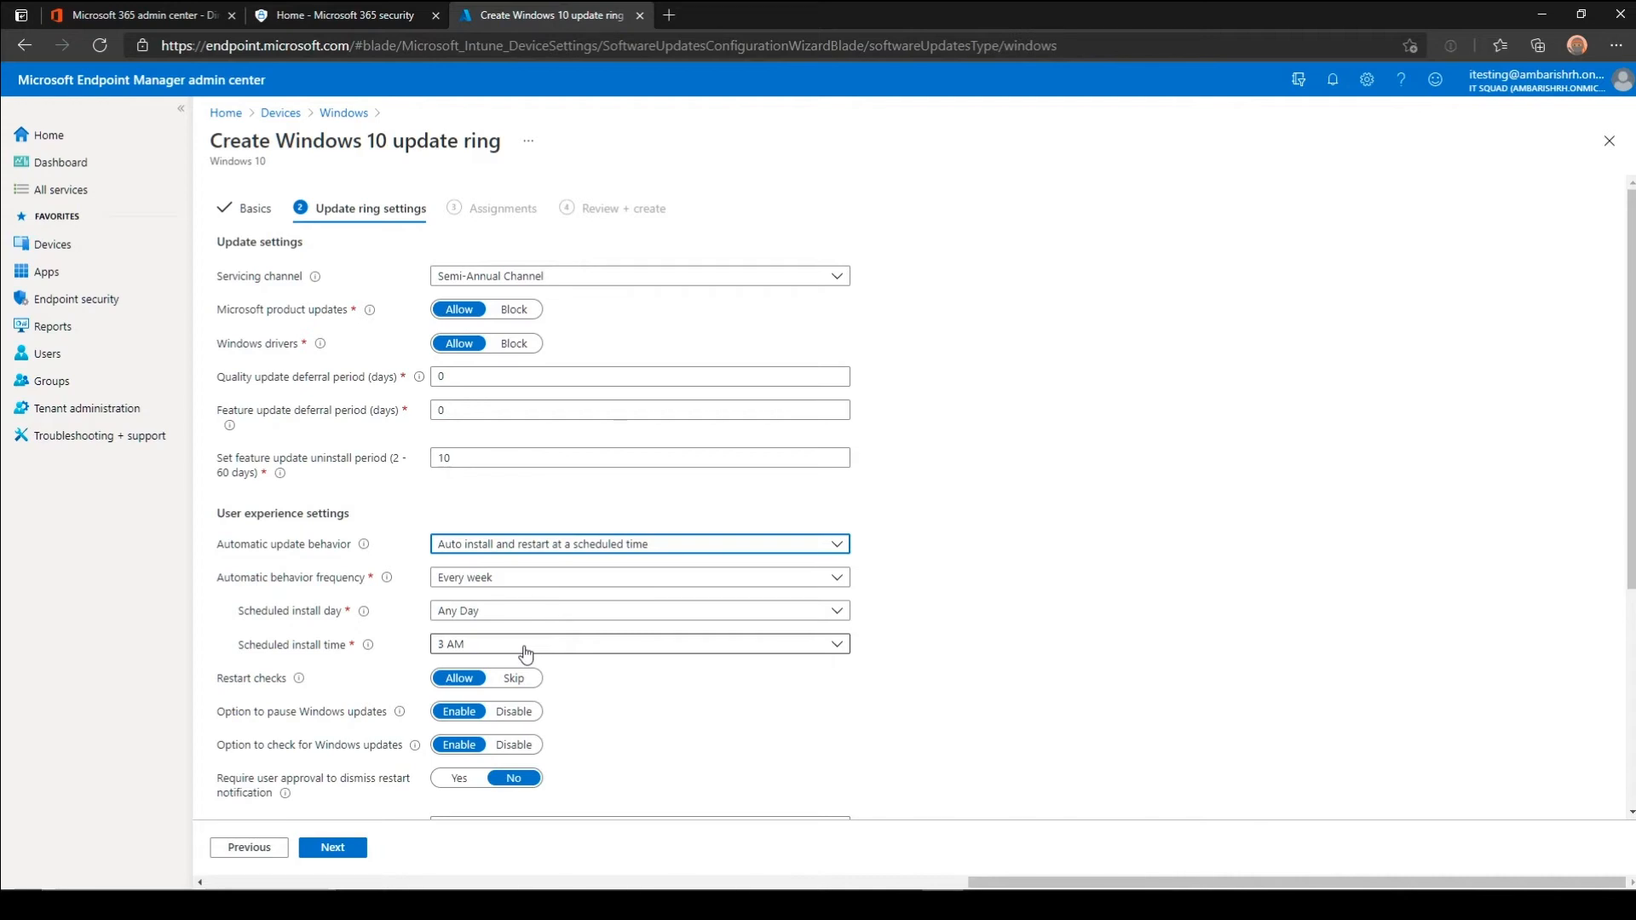
Set the automatic update behavior to "Auto install and reboot without end-user control".
{"action": "left_click", "coordinate": [550, 554]}
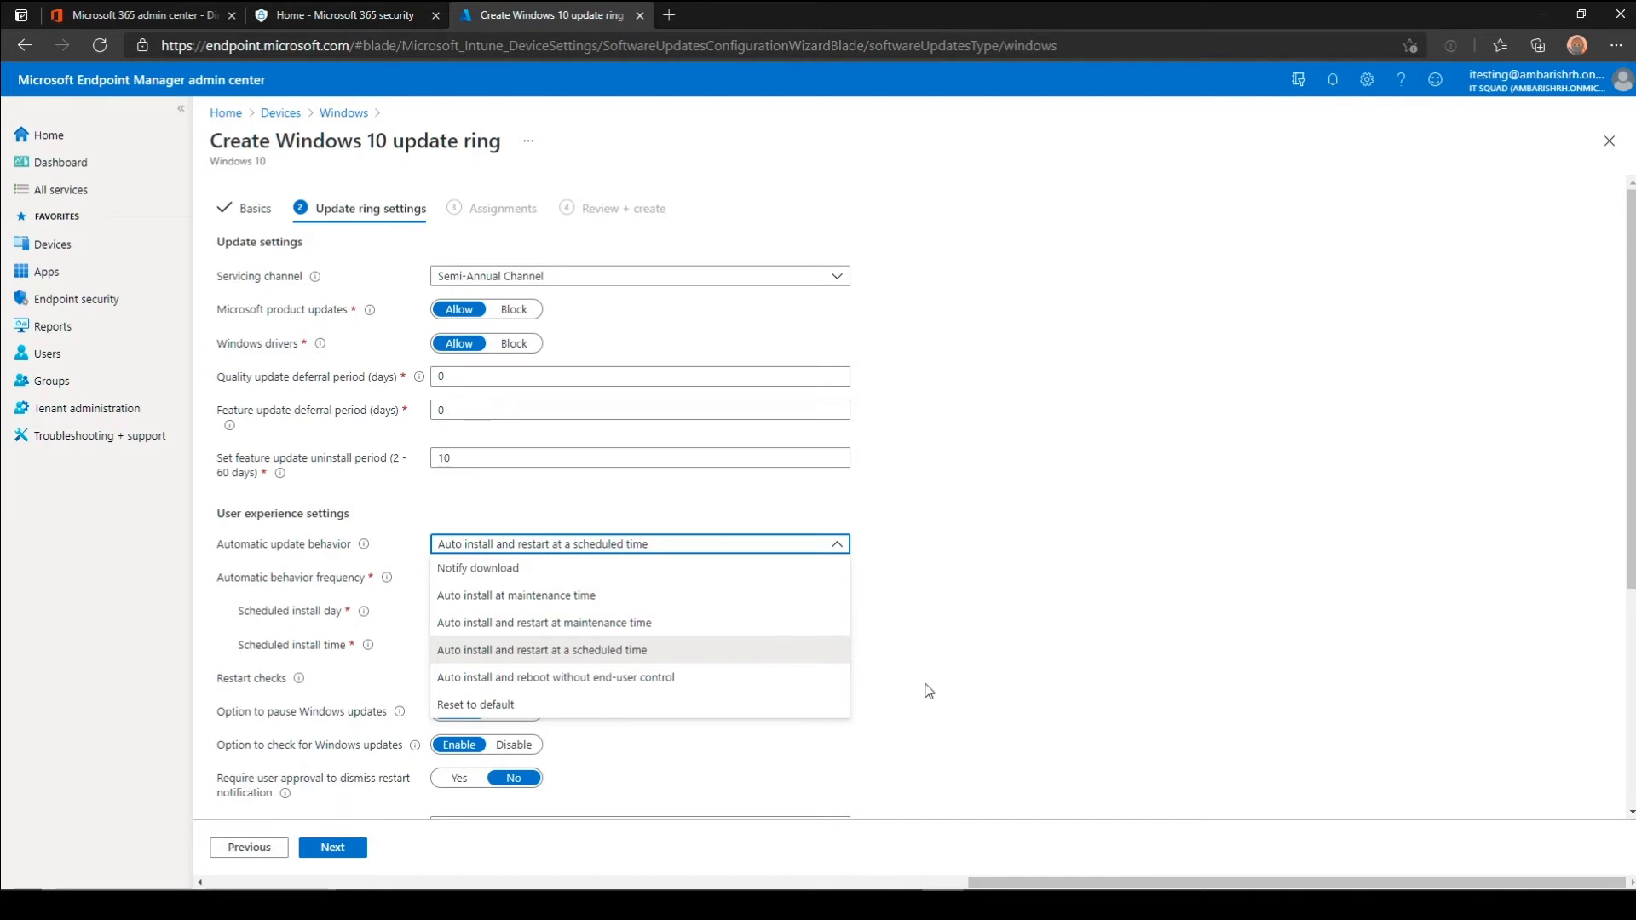
{"action": "left_click", "coordinate": [720, 682]}
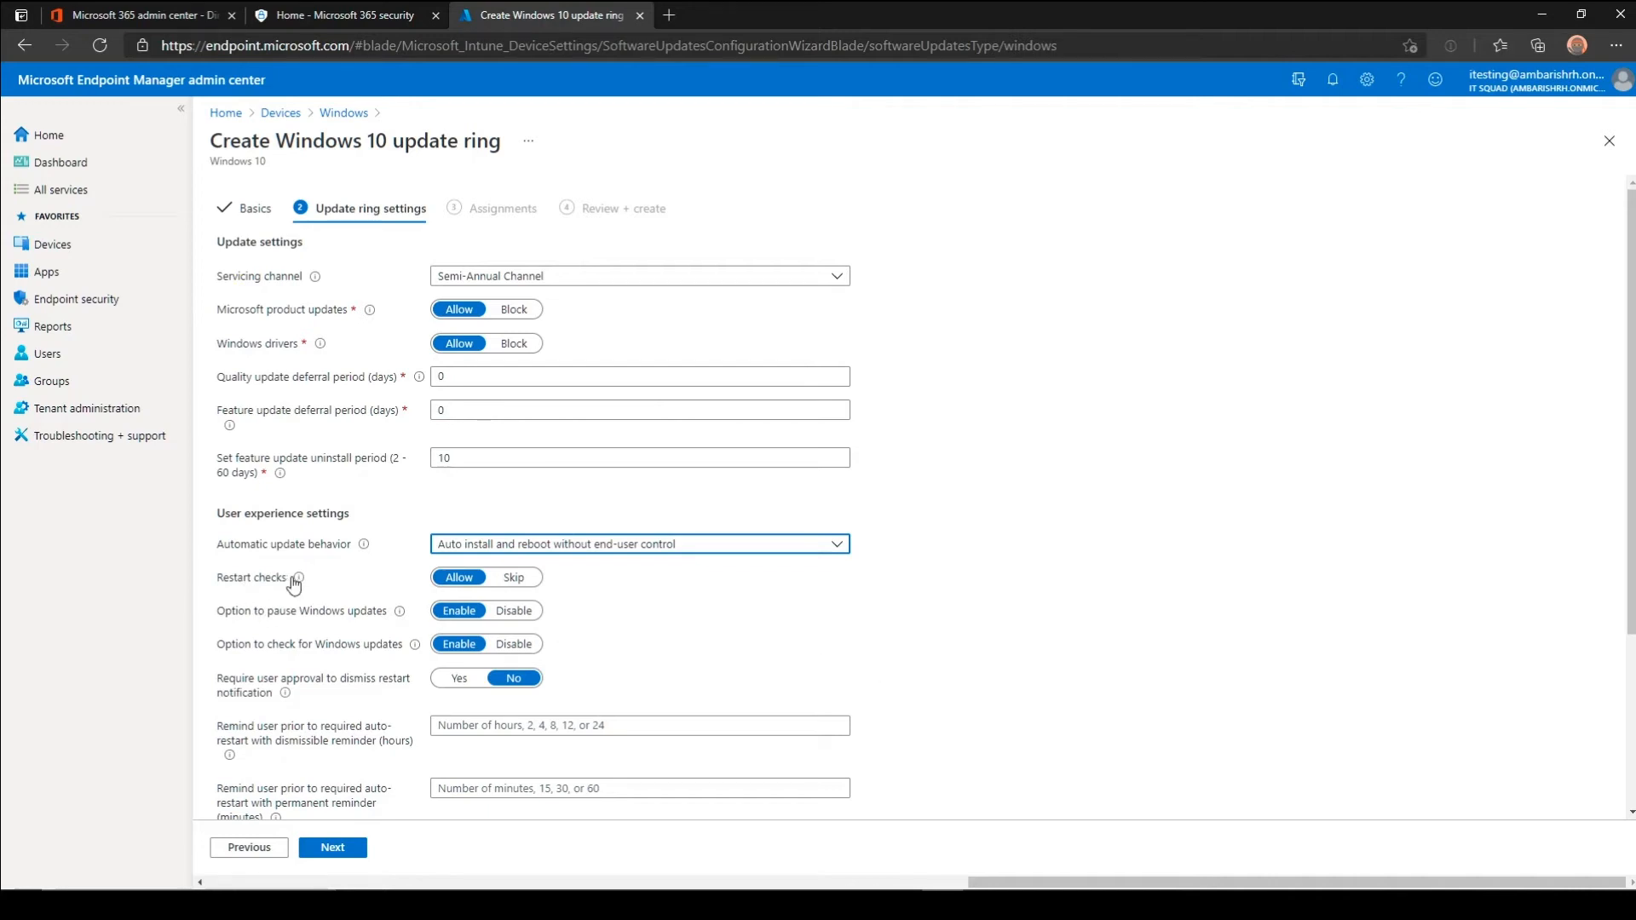
Examine the remaining user experience settings, including restart checks, pause option, restart reminders, notification level and deadline settings.
{"action": "mouse_move", "coordinate": [297, 581]}
{"action": "mouse_move", "coordinate": [402, 623]}
{"action": "mouse_move", "coordinate": [278, 692]}
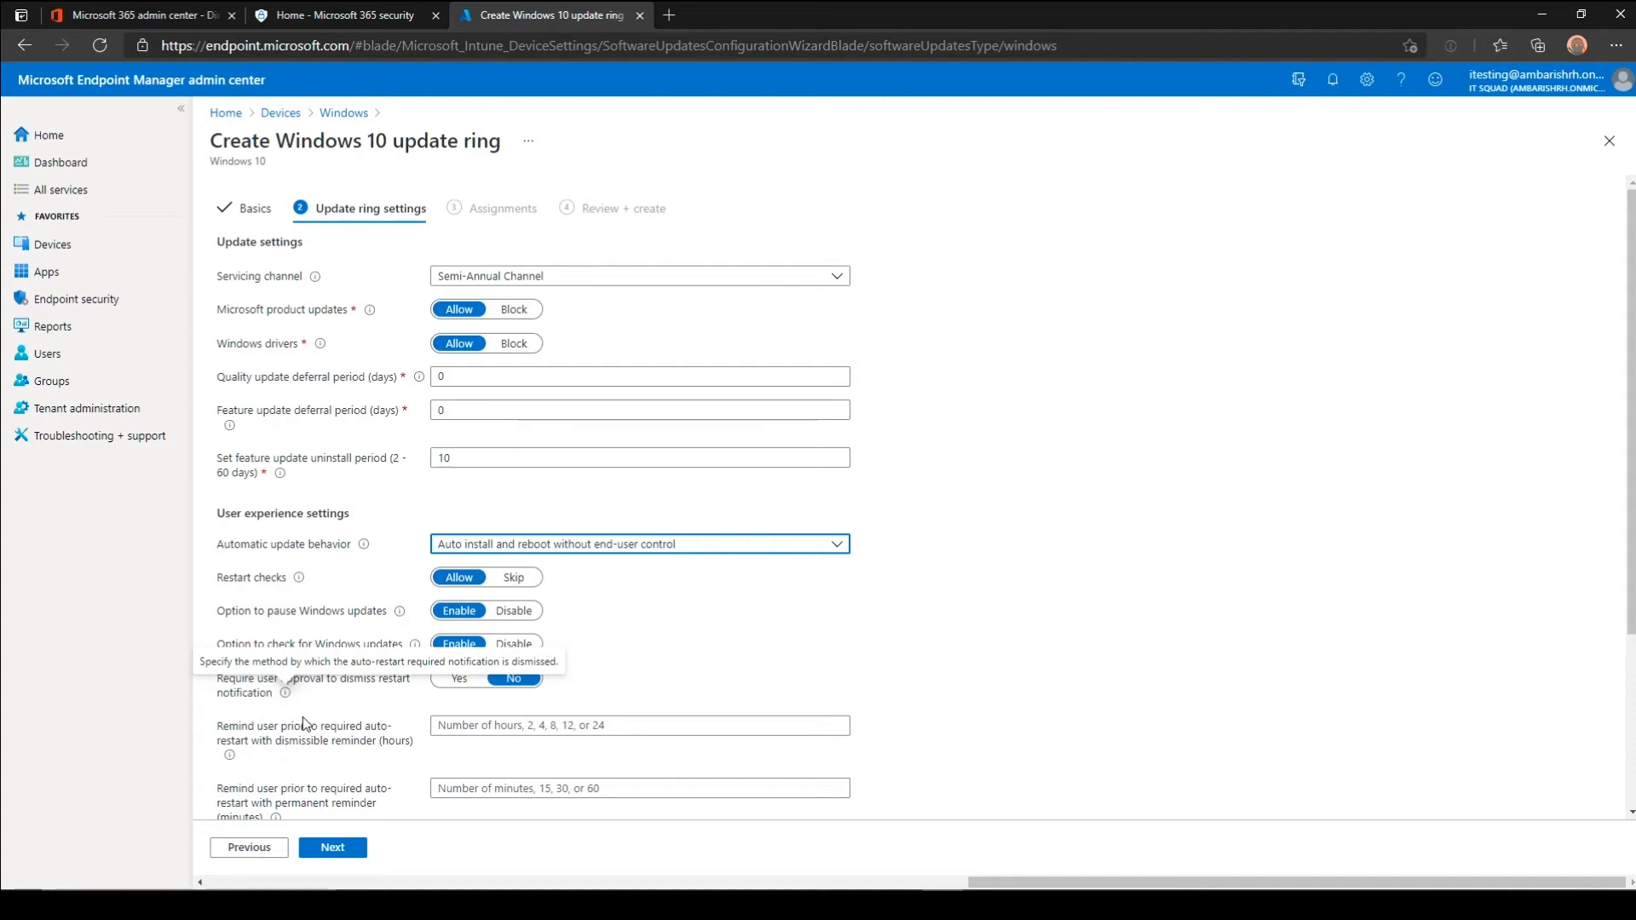
{"action": "scroll", "coordinate": [302, 735], "scroll_direction": "down", "scroll_amount": 1}
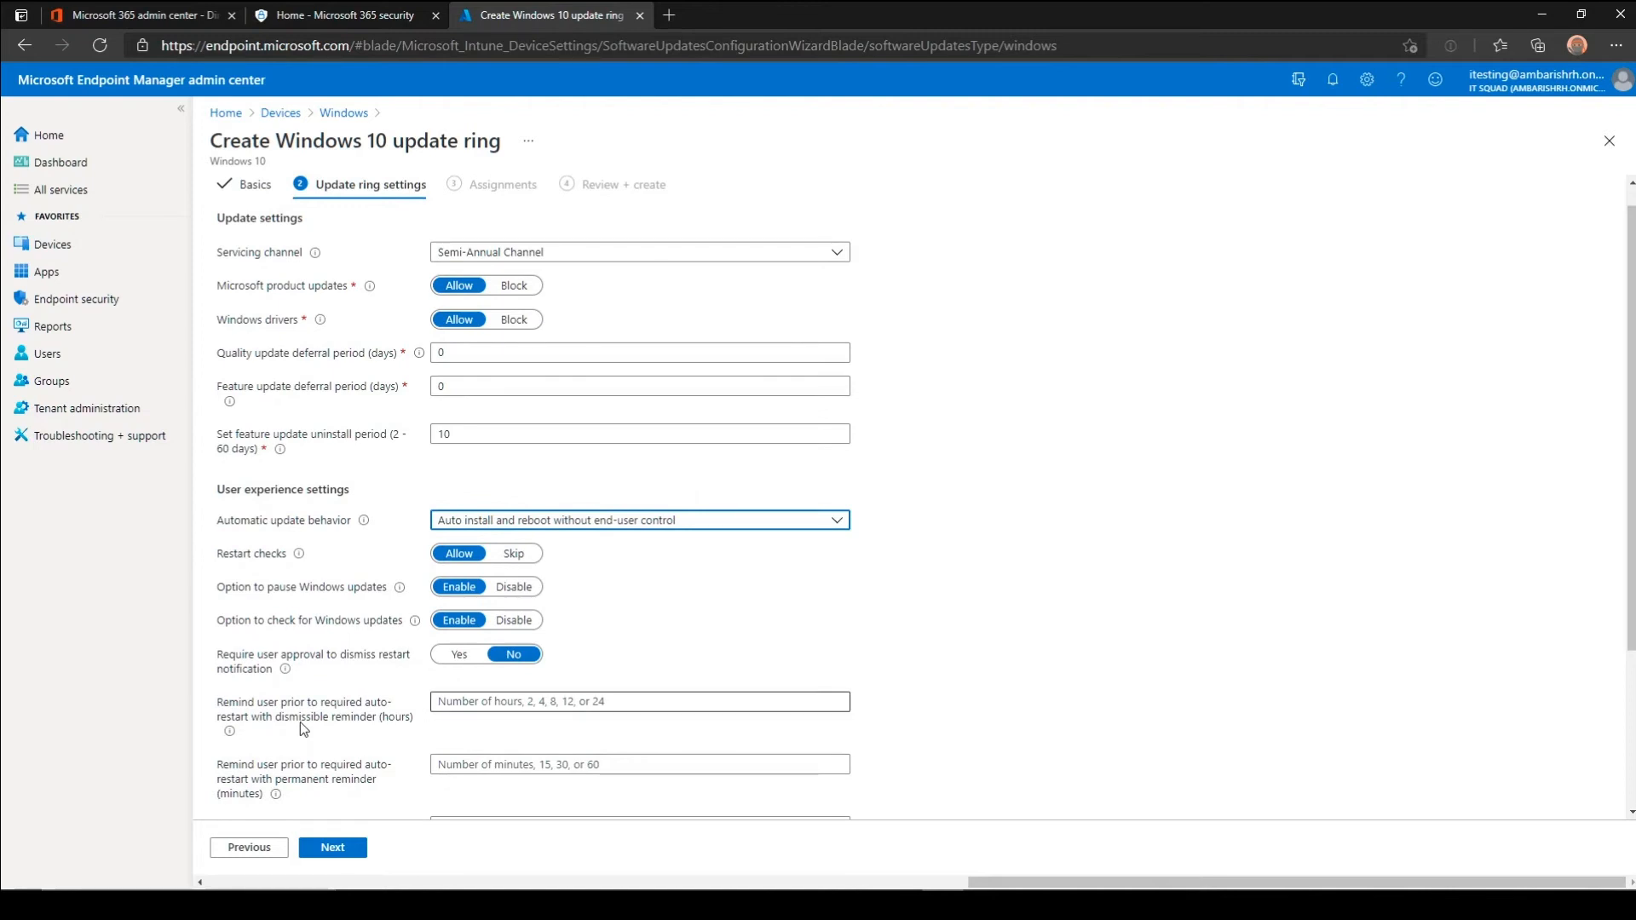
{"action": "scroll", "coordinate": [300, 722], "scroll_direction": "down", "scroll_amount": 2}
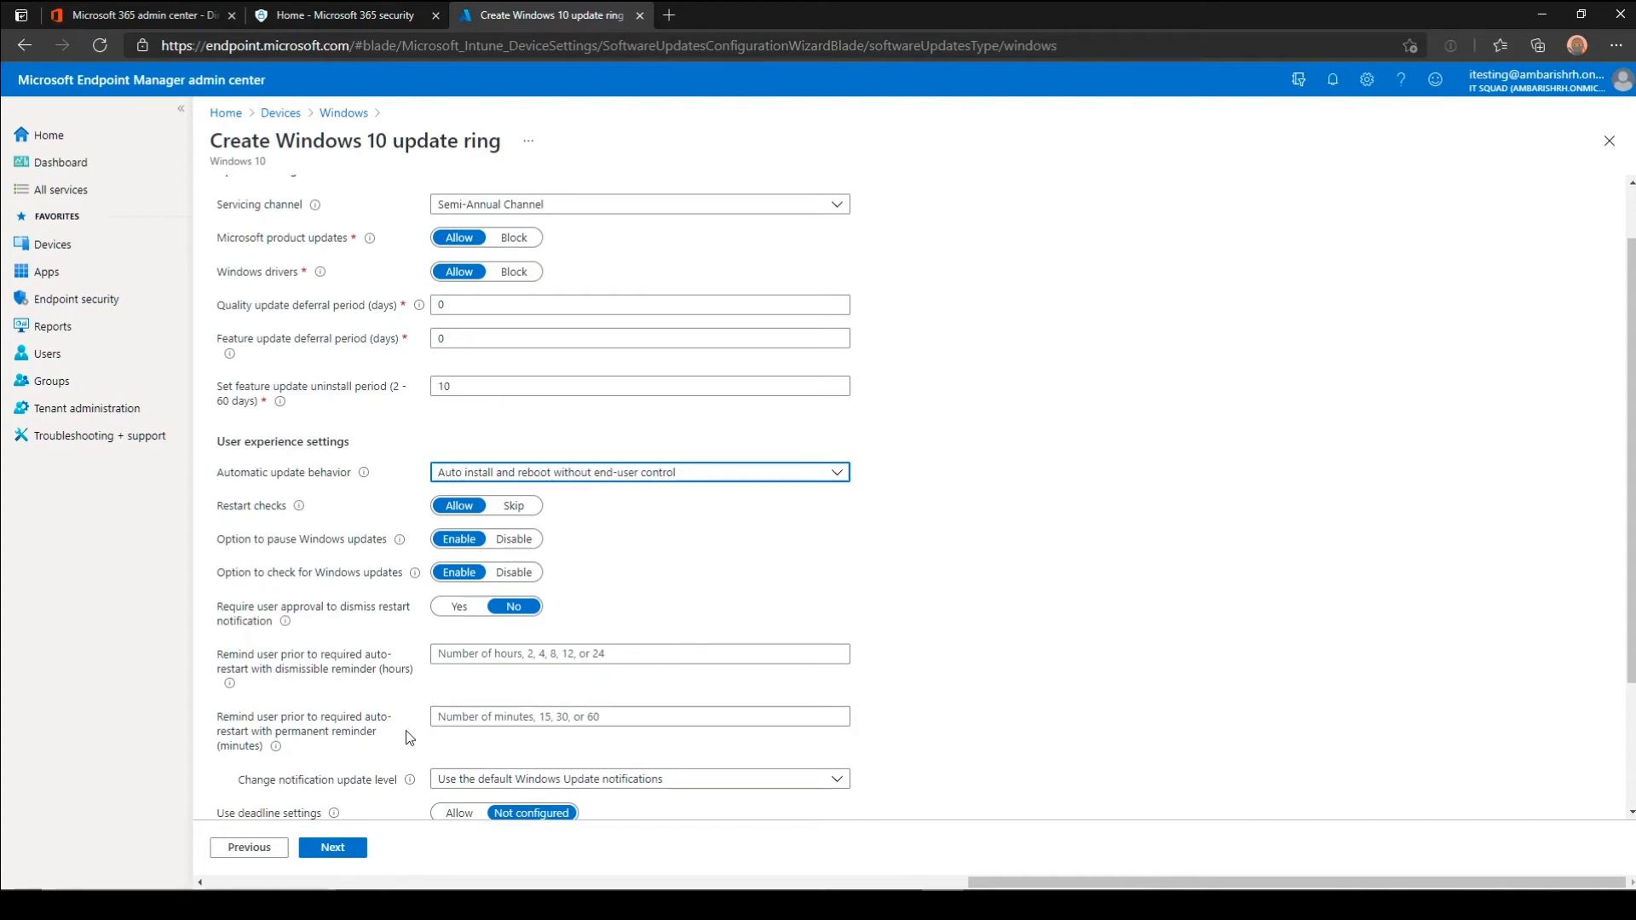
{"action": "scroll", "coordinate": [413, 734], "scroll_direction": "down", "scroll_amount": 1}
{"action": "left_click", "coordinate": [454, 734]}
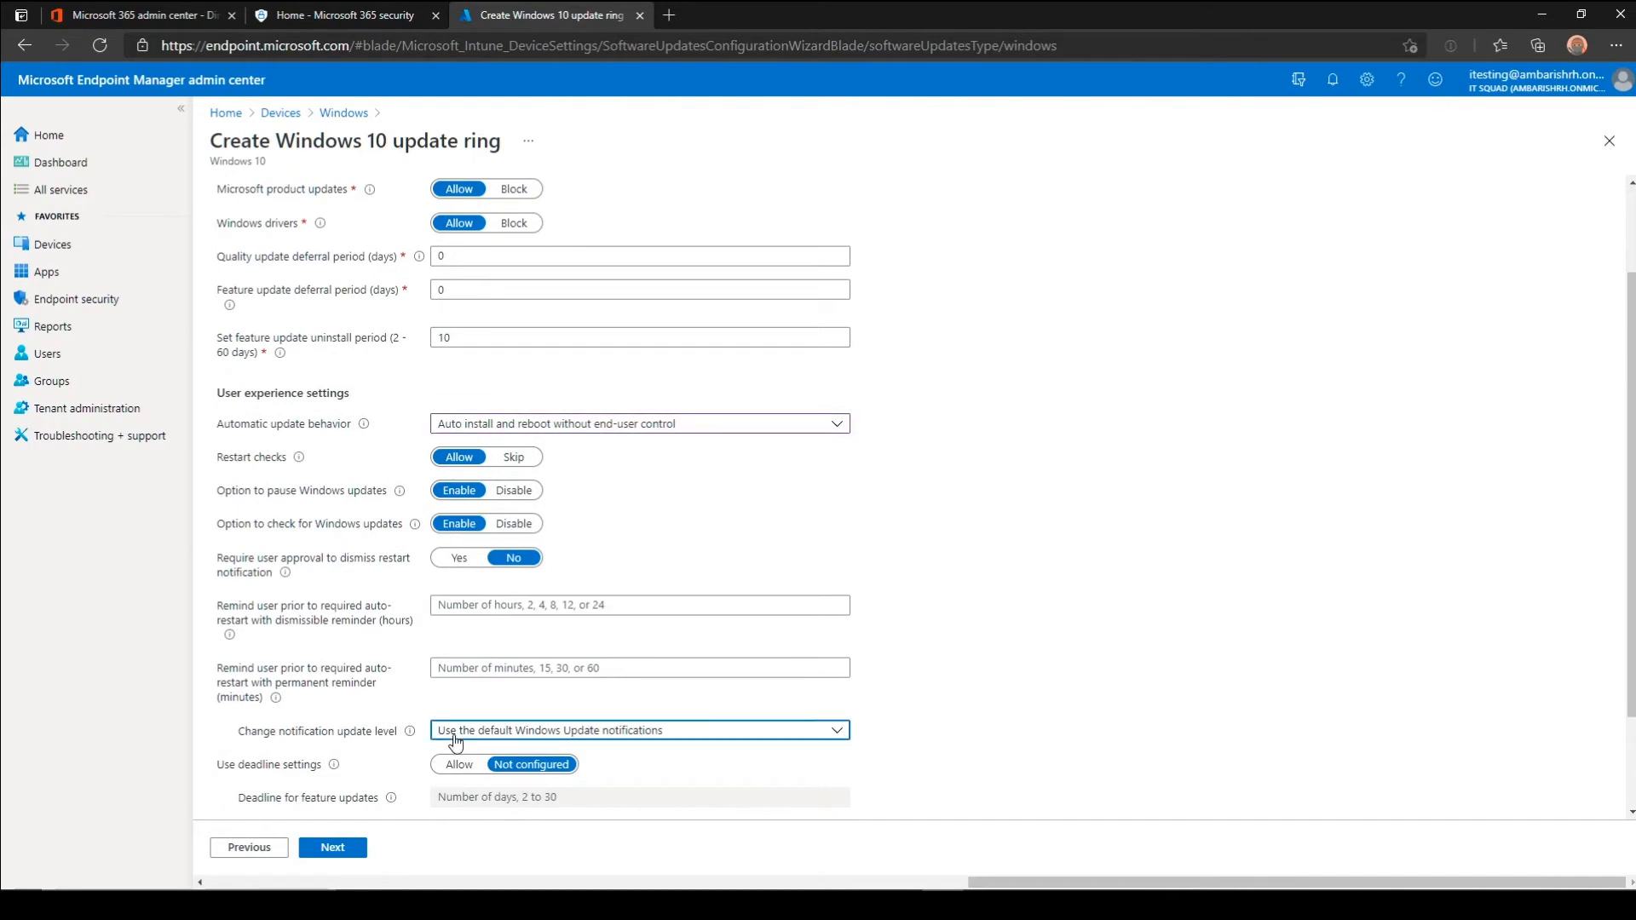
{"action": "left_click", "coordinate": [938, 746]}
{"action": "scroll", "coordinate": [937, 746], "scroll_direction": "down", "scroll_amount": 3}
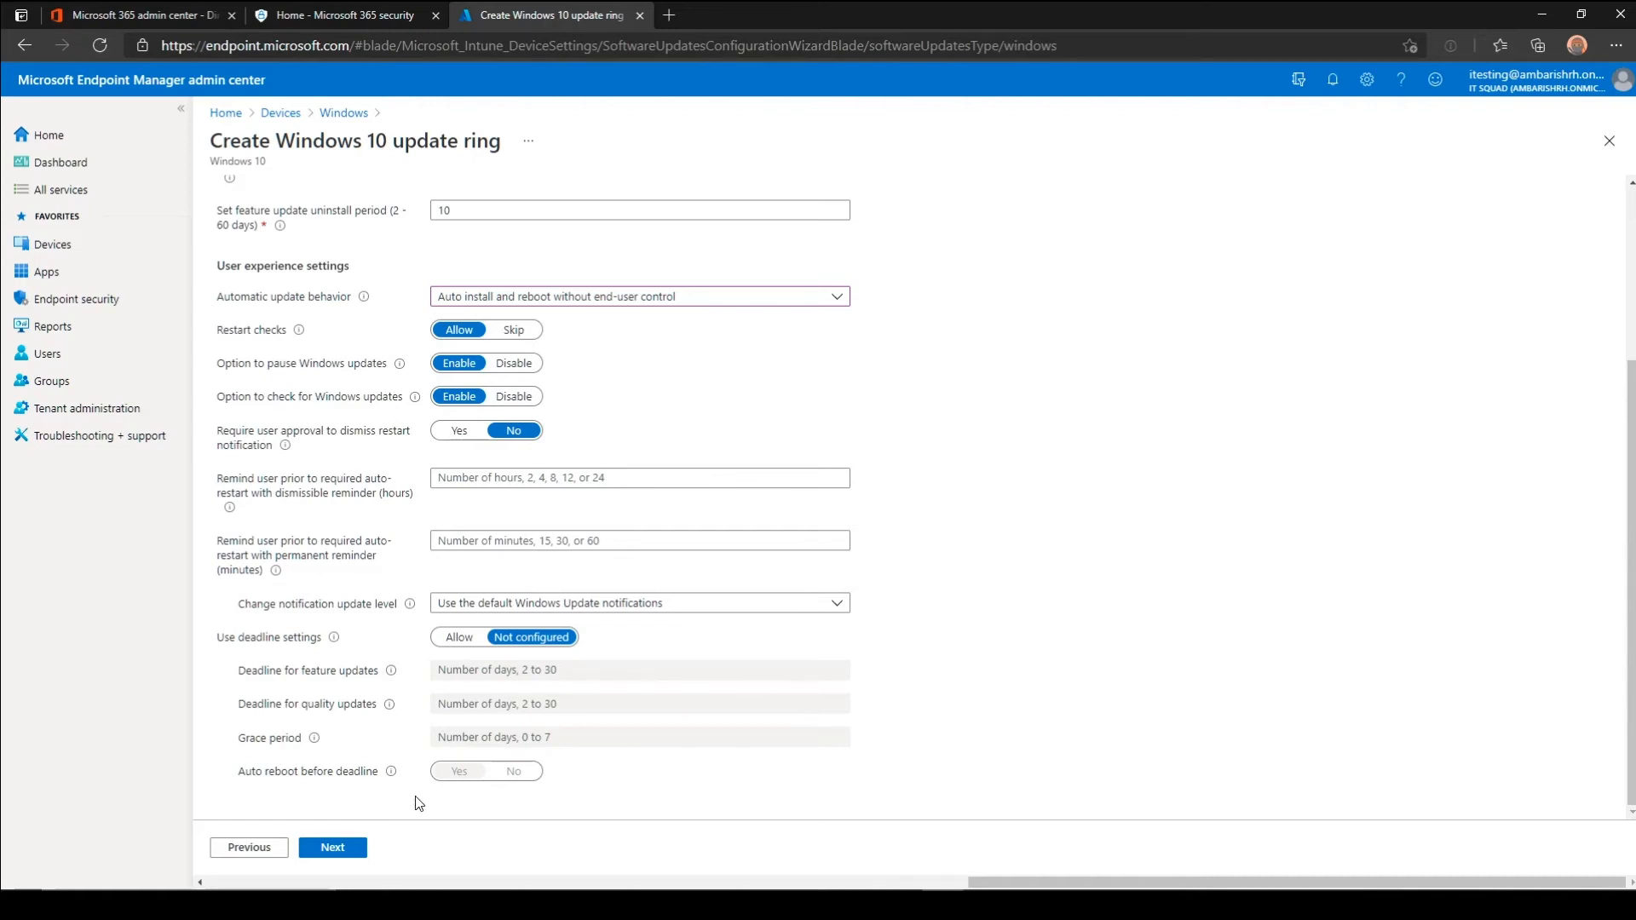
Leave the update ring without group assignments and create it from the review page.
{"action": "left_click", "coordinate": [332, 846]}
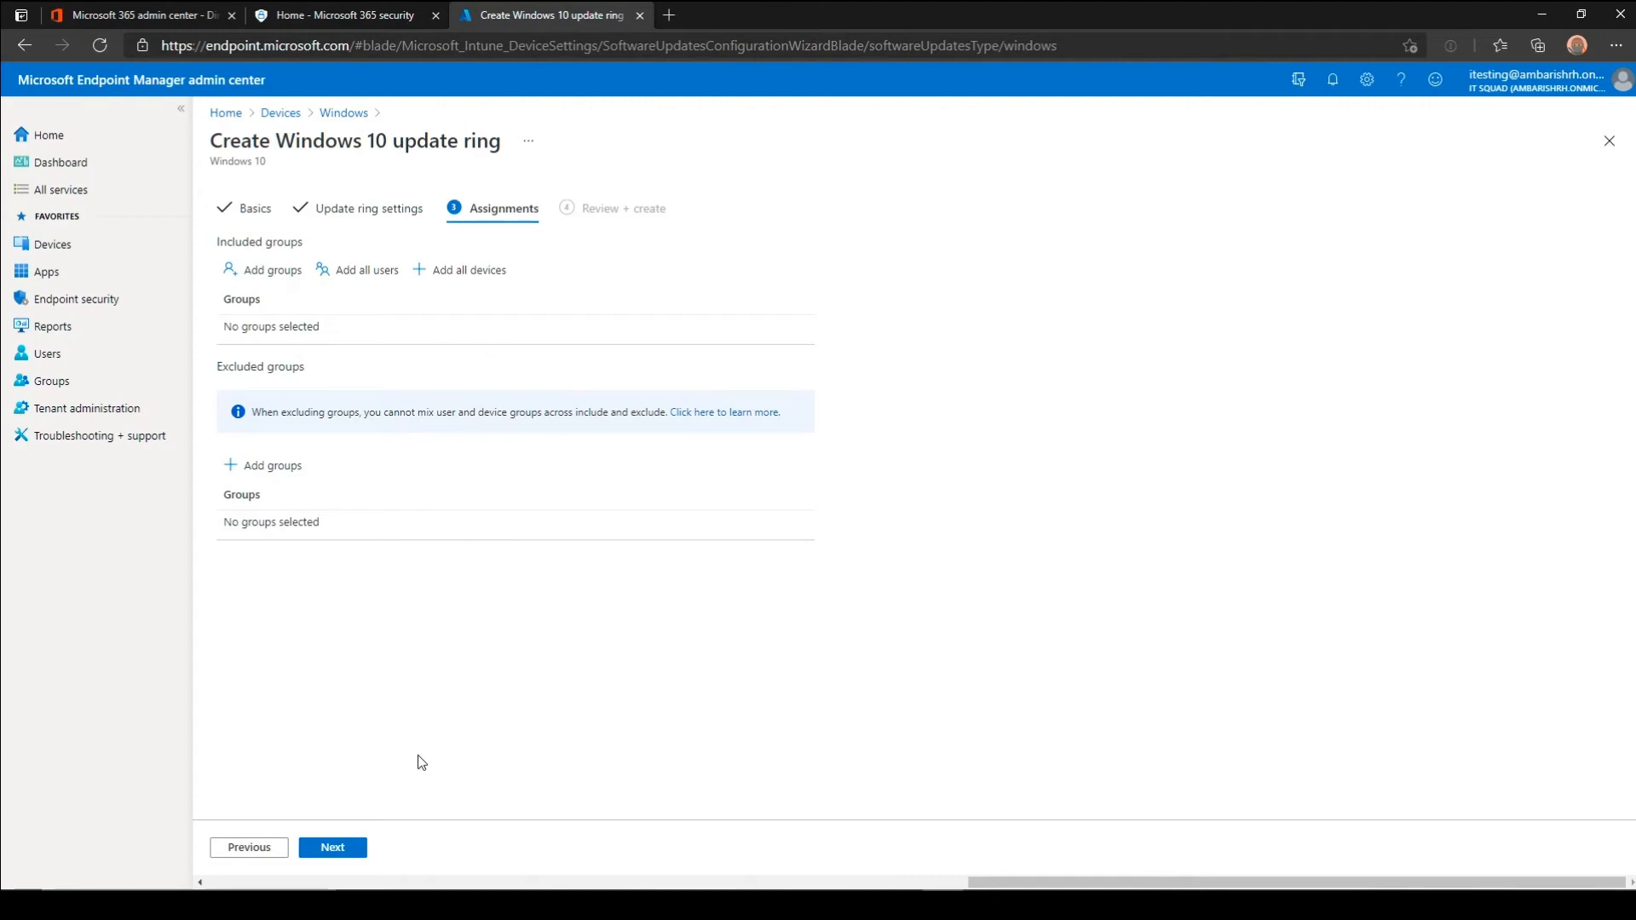
{"action": "left_click", "coordinate": [345, 850]}
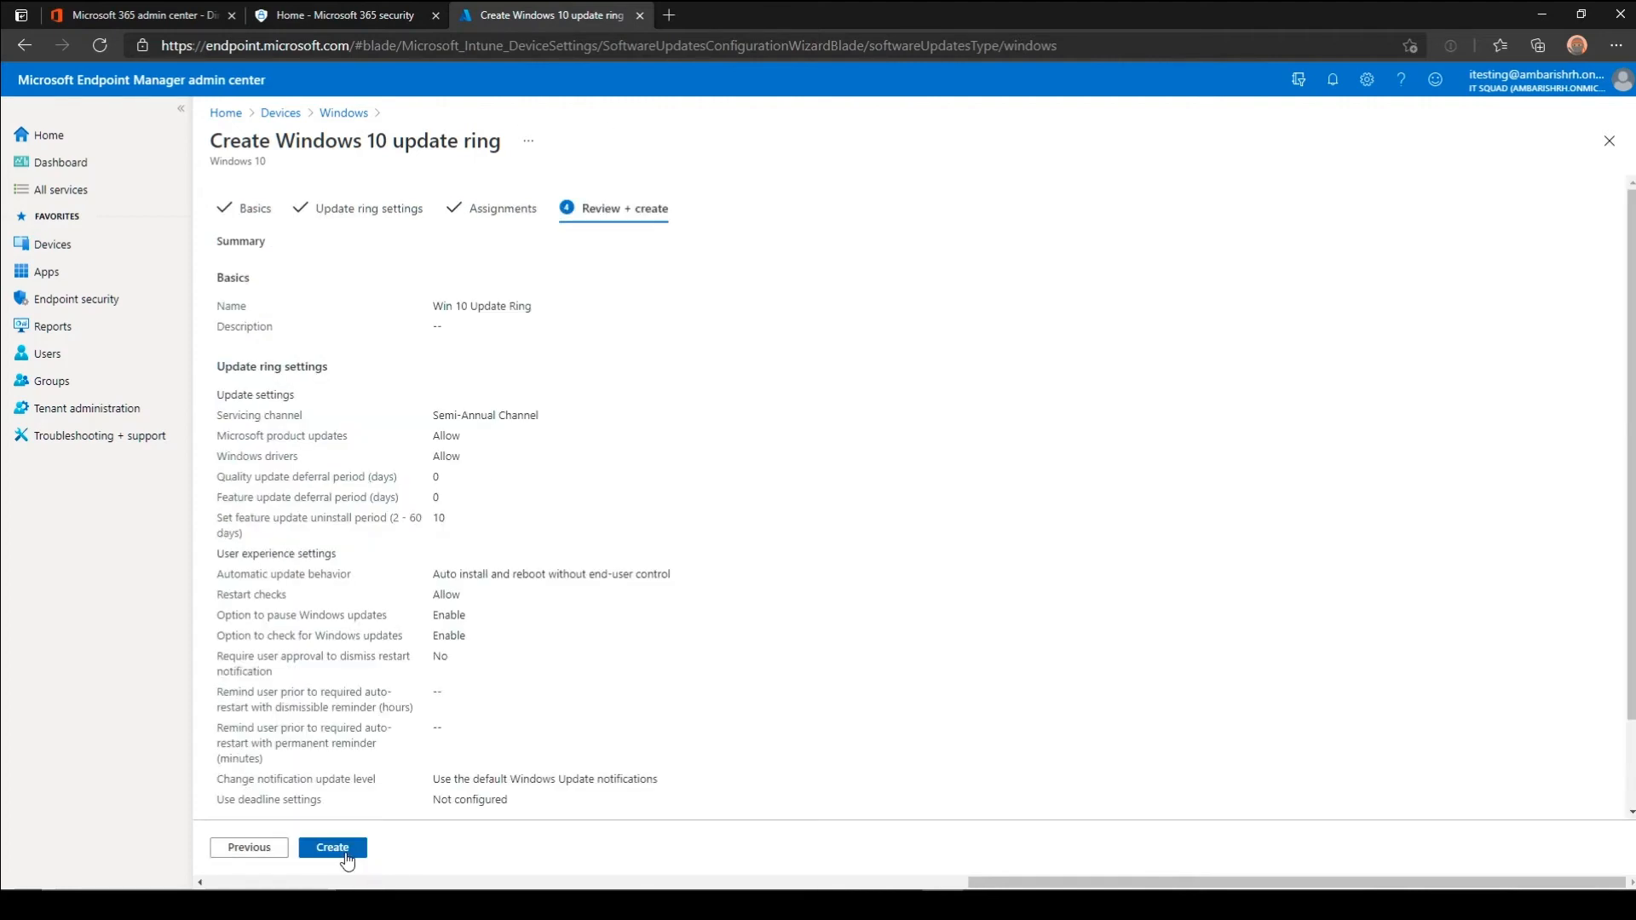
{"action": "left_click", "coordinate": [345, 850]}
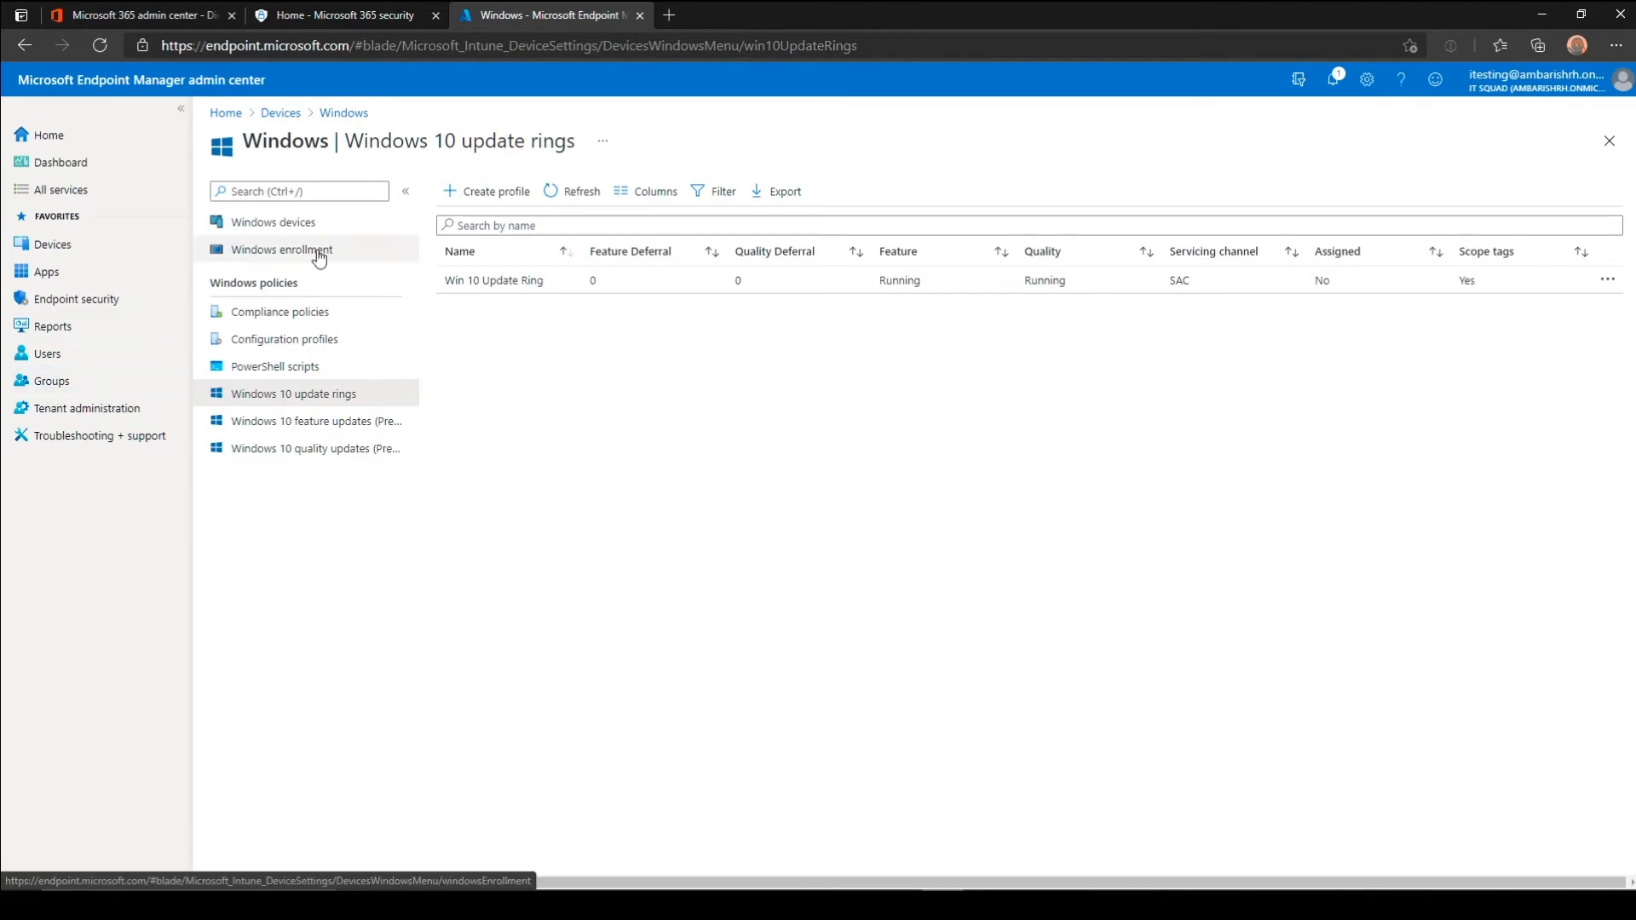
Open the Groups page in a separate browser tab and start a new group.
{"action": "right_click", "coordinate": [40, 384]}
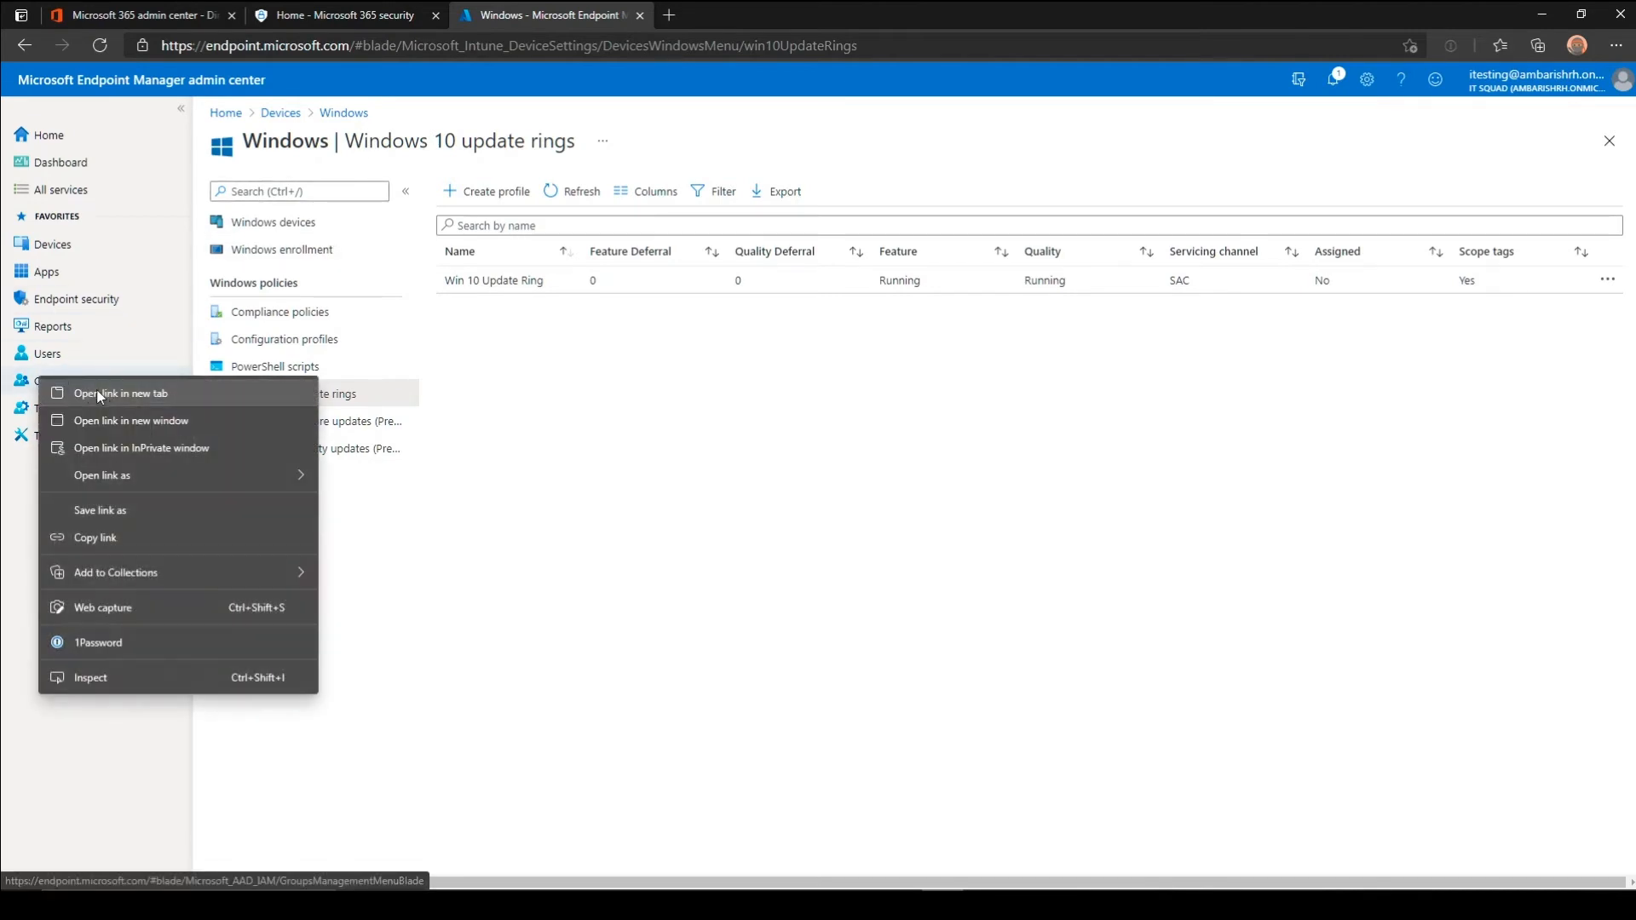
{"action": "left_click", "coordinate": [96, 388]}
{"action": "left_click", "coordinate": [760, 14]}
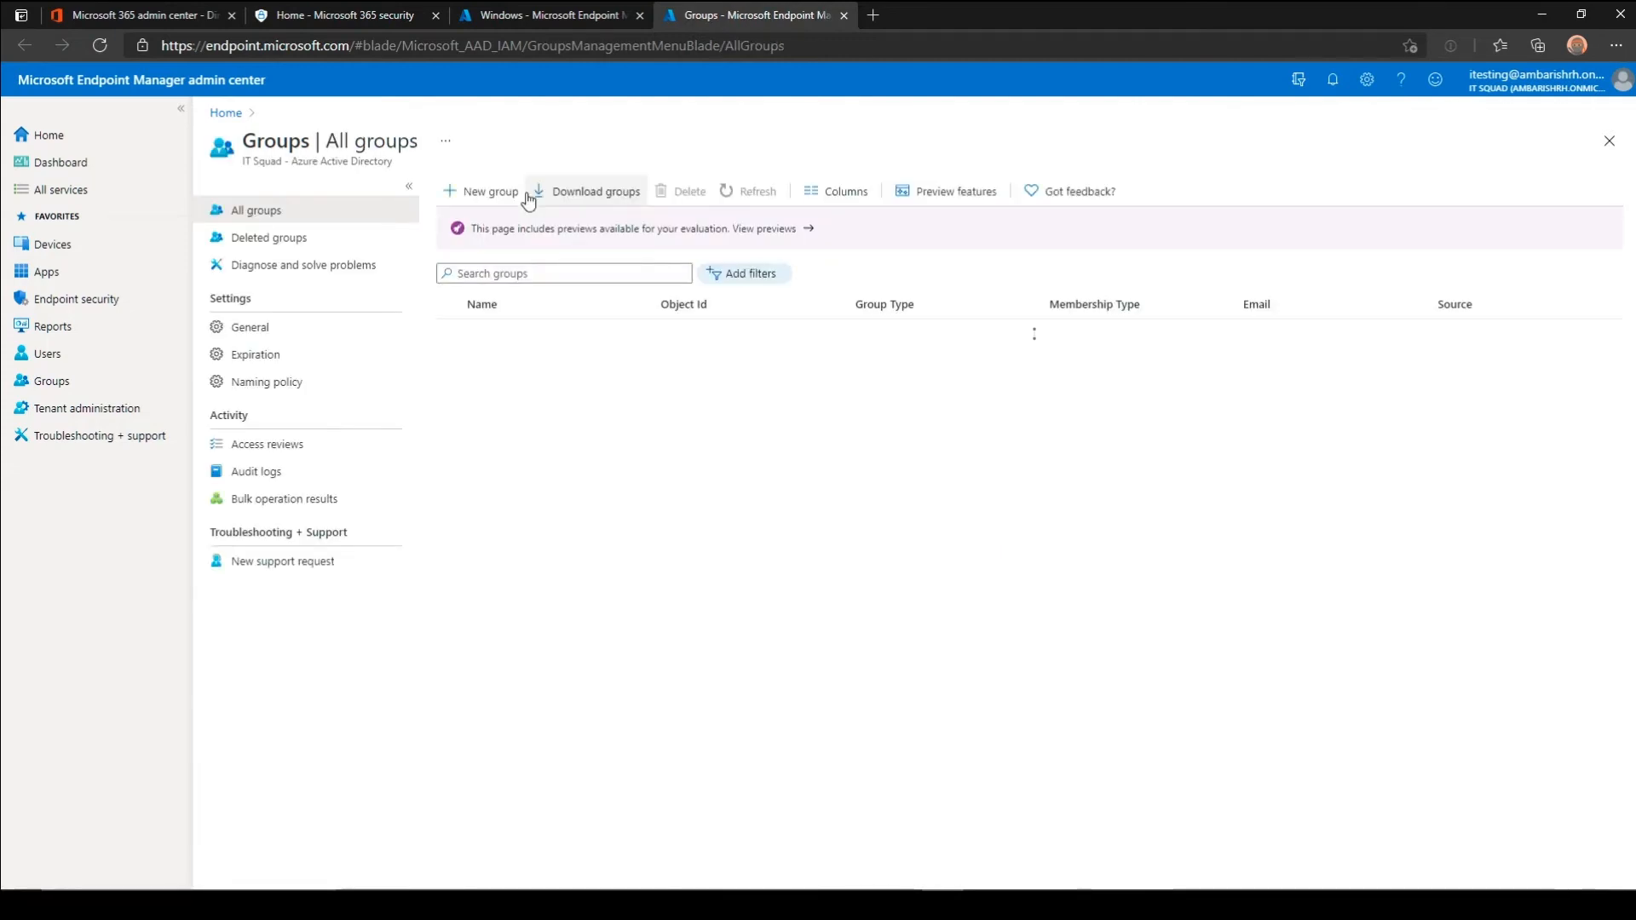
{"action": "left_click", "coordinate": [480, 190]}
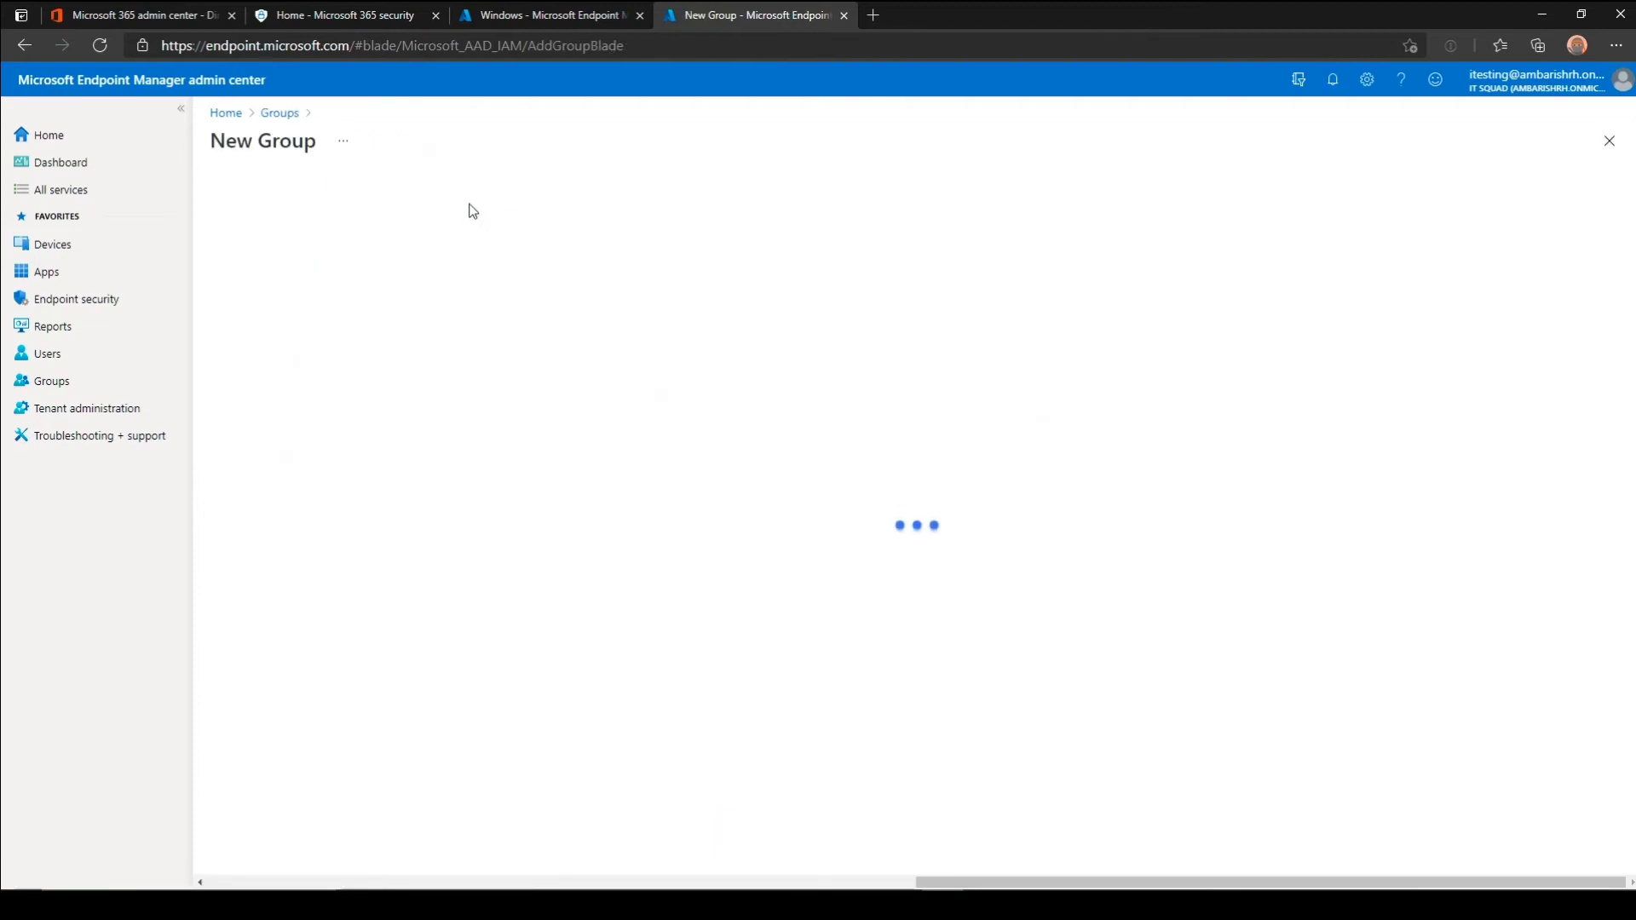
Name the new security group "Win 10 update".
{"action": "left_click", "coordinate": [367, 272]}
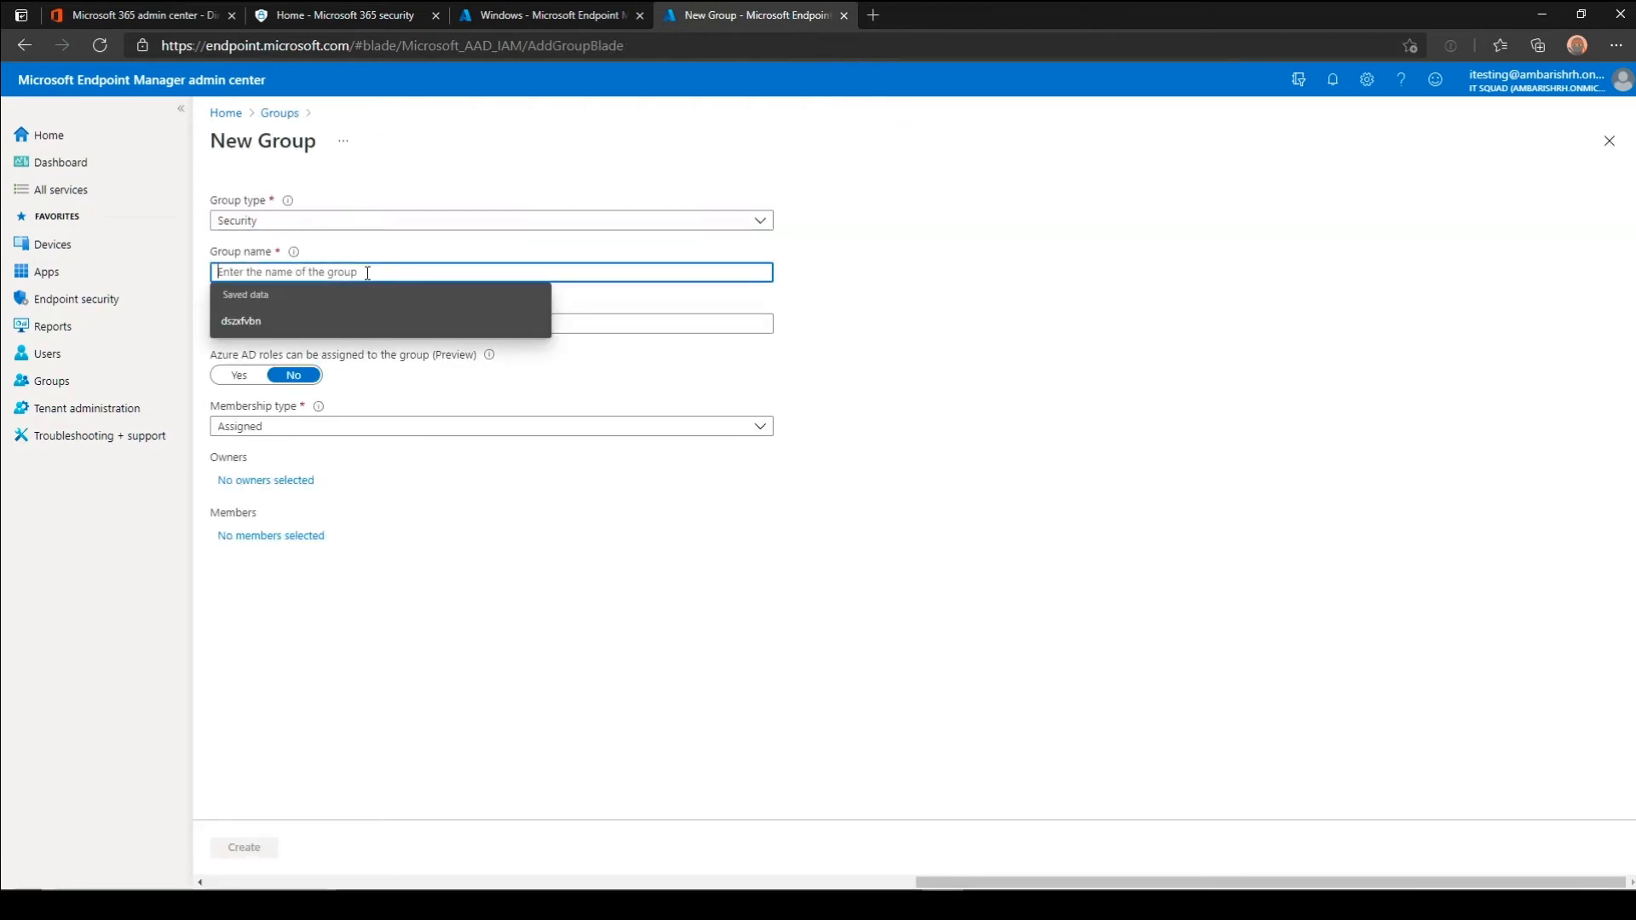
{"action": "type", "text": "Win 10 update gr"}
{"action": "key", "text": "BackSpace"}
{"action": "key", "text": "BackSpace"}
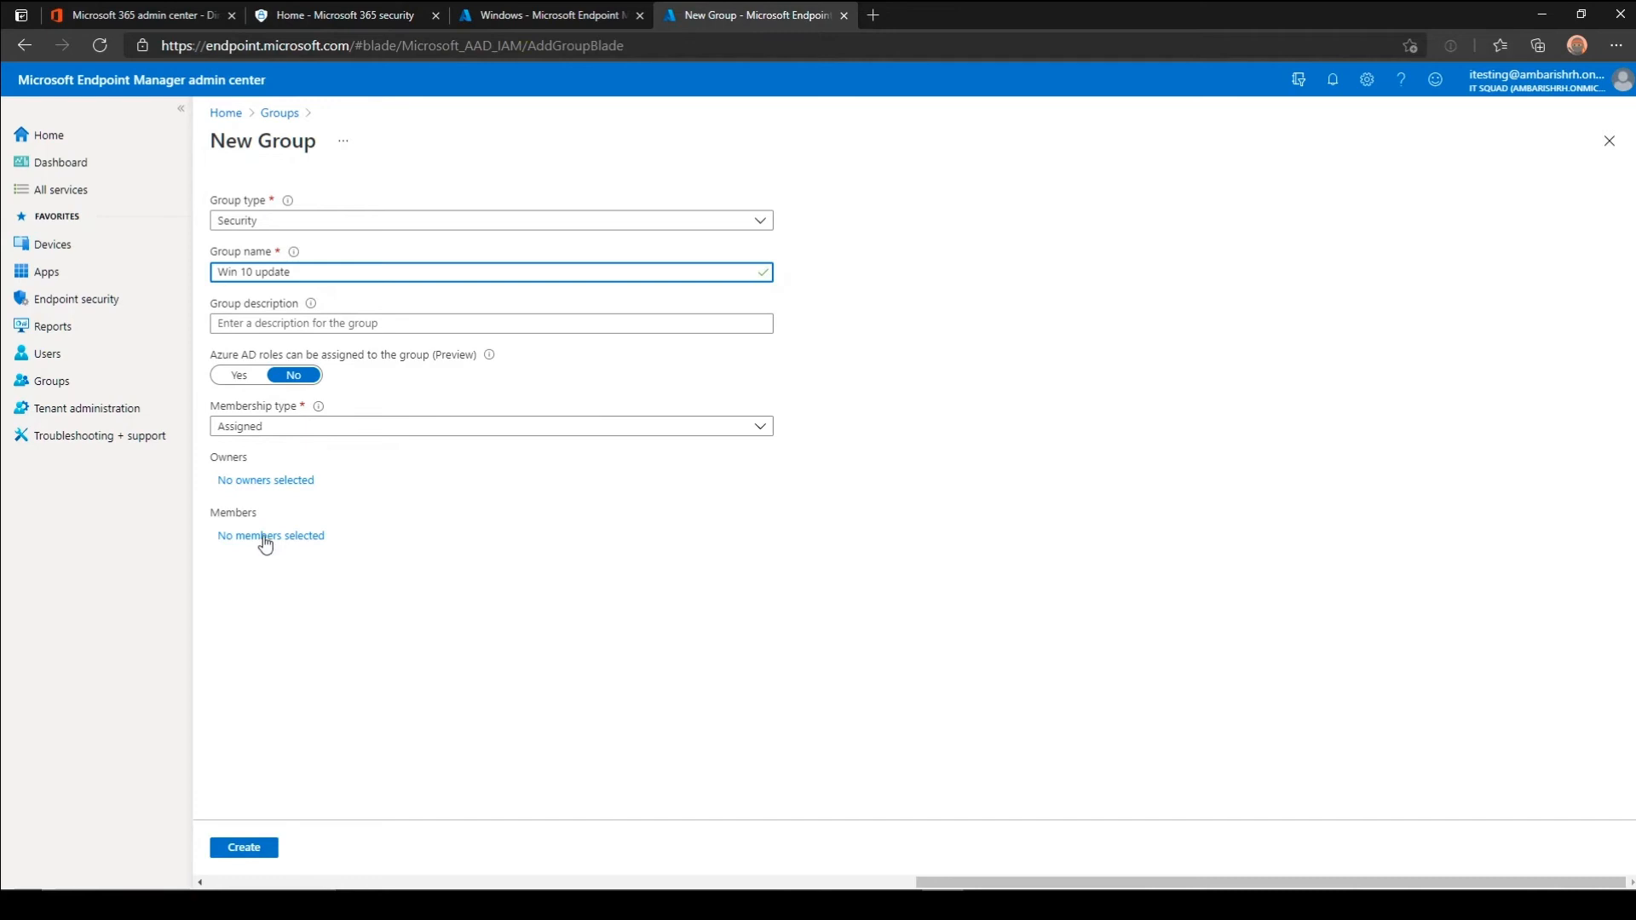
{"action": "triple_click", "coordinate": [315, 271]}
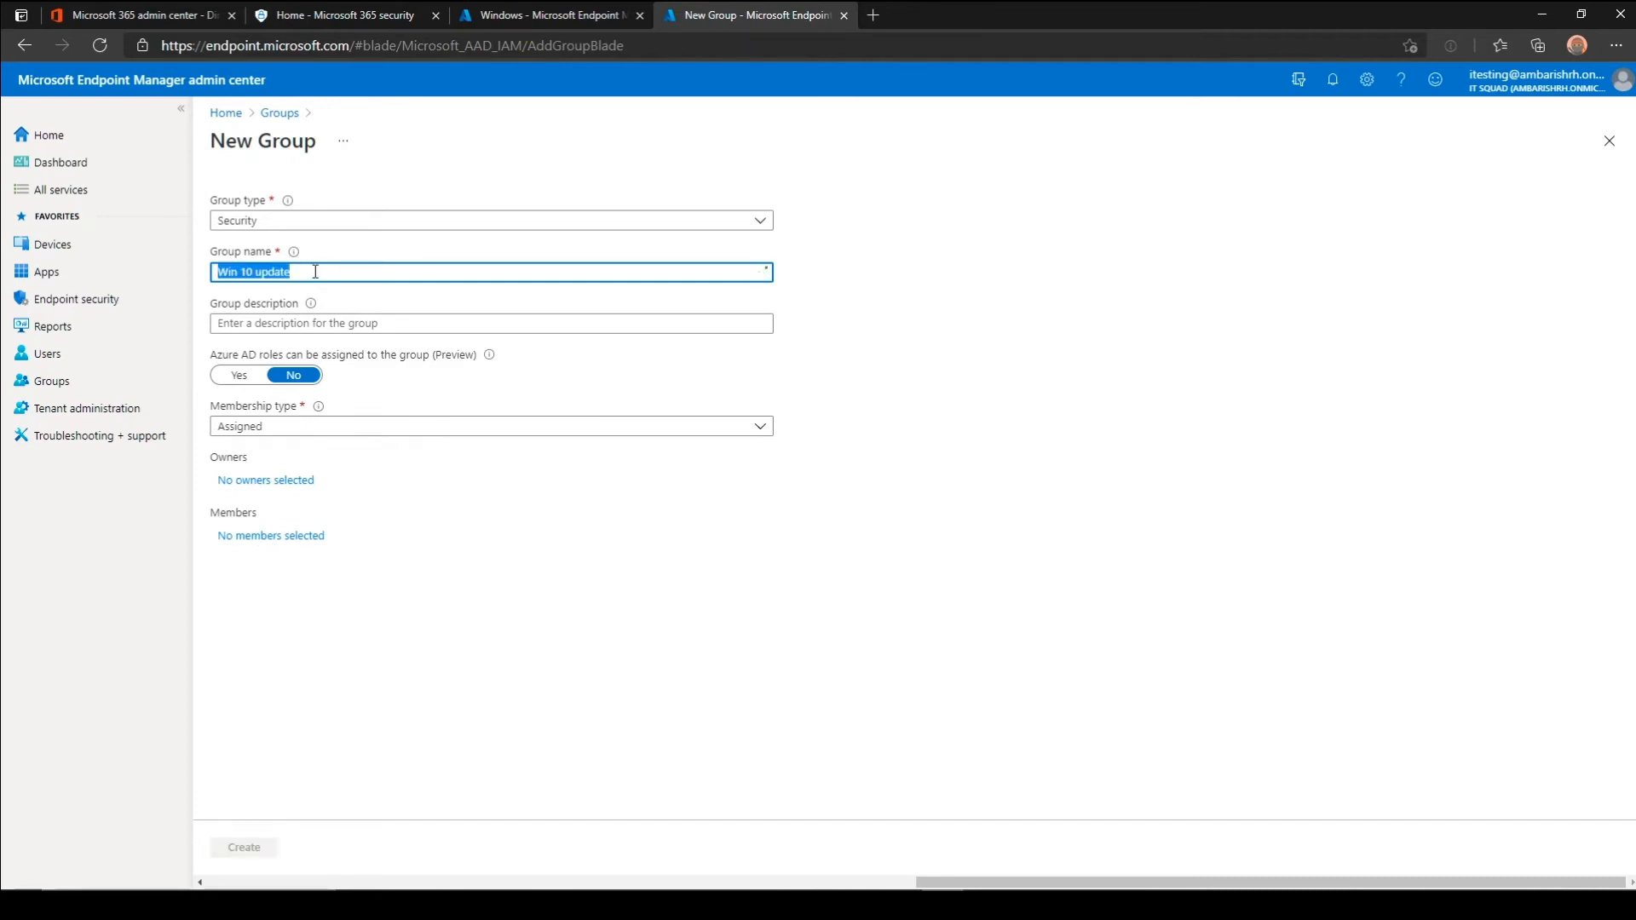
Add the device IT02 as a member of the new group and create the group.
{"action": "left_click", "coordinate": [236, 541]}
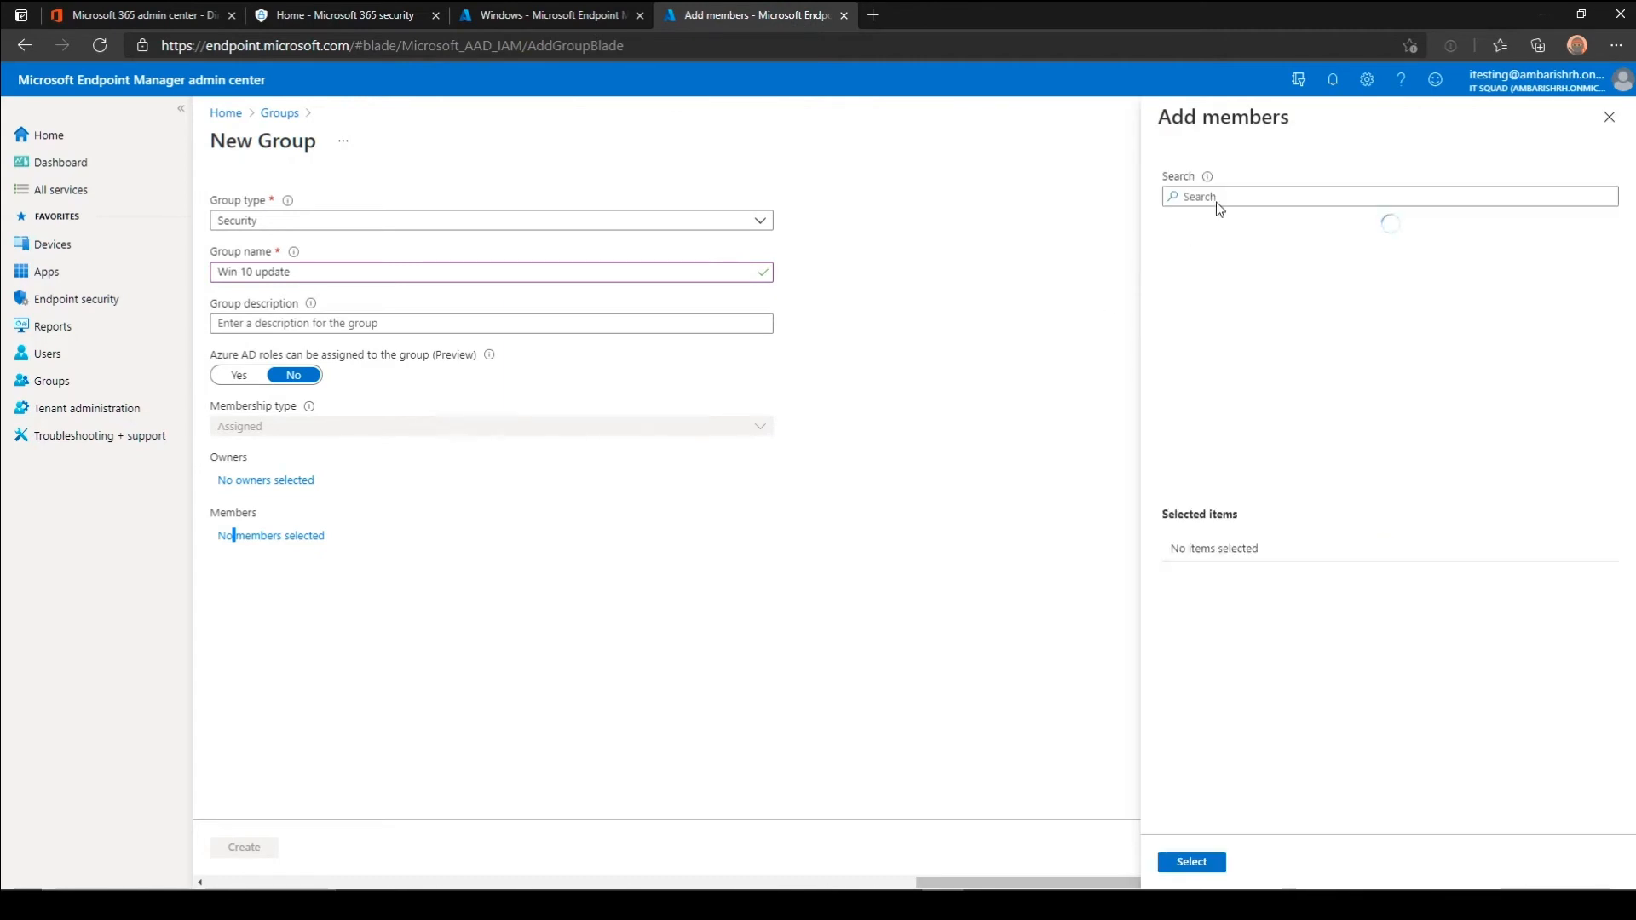
{"action": "left_click", "coordinate": [1222, 195]}
{"action": "type", "text": "it02"}
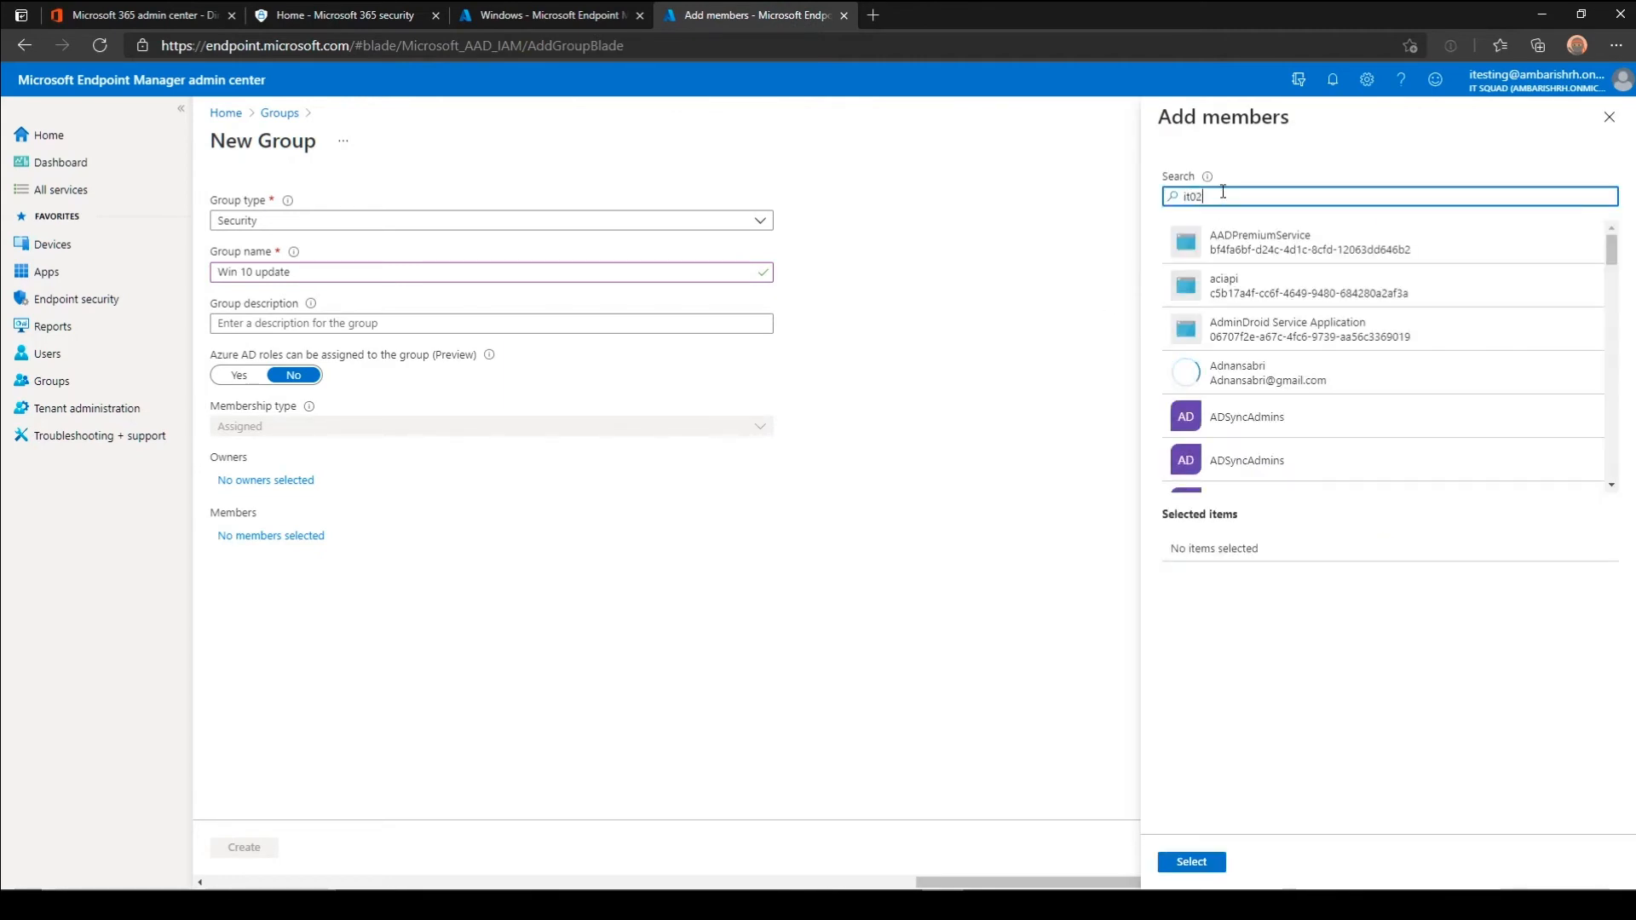
{"action": "left_click", "coordinate": [1241, 248]}
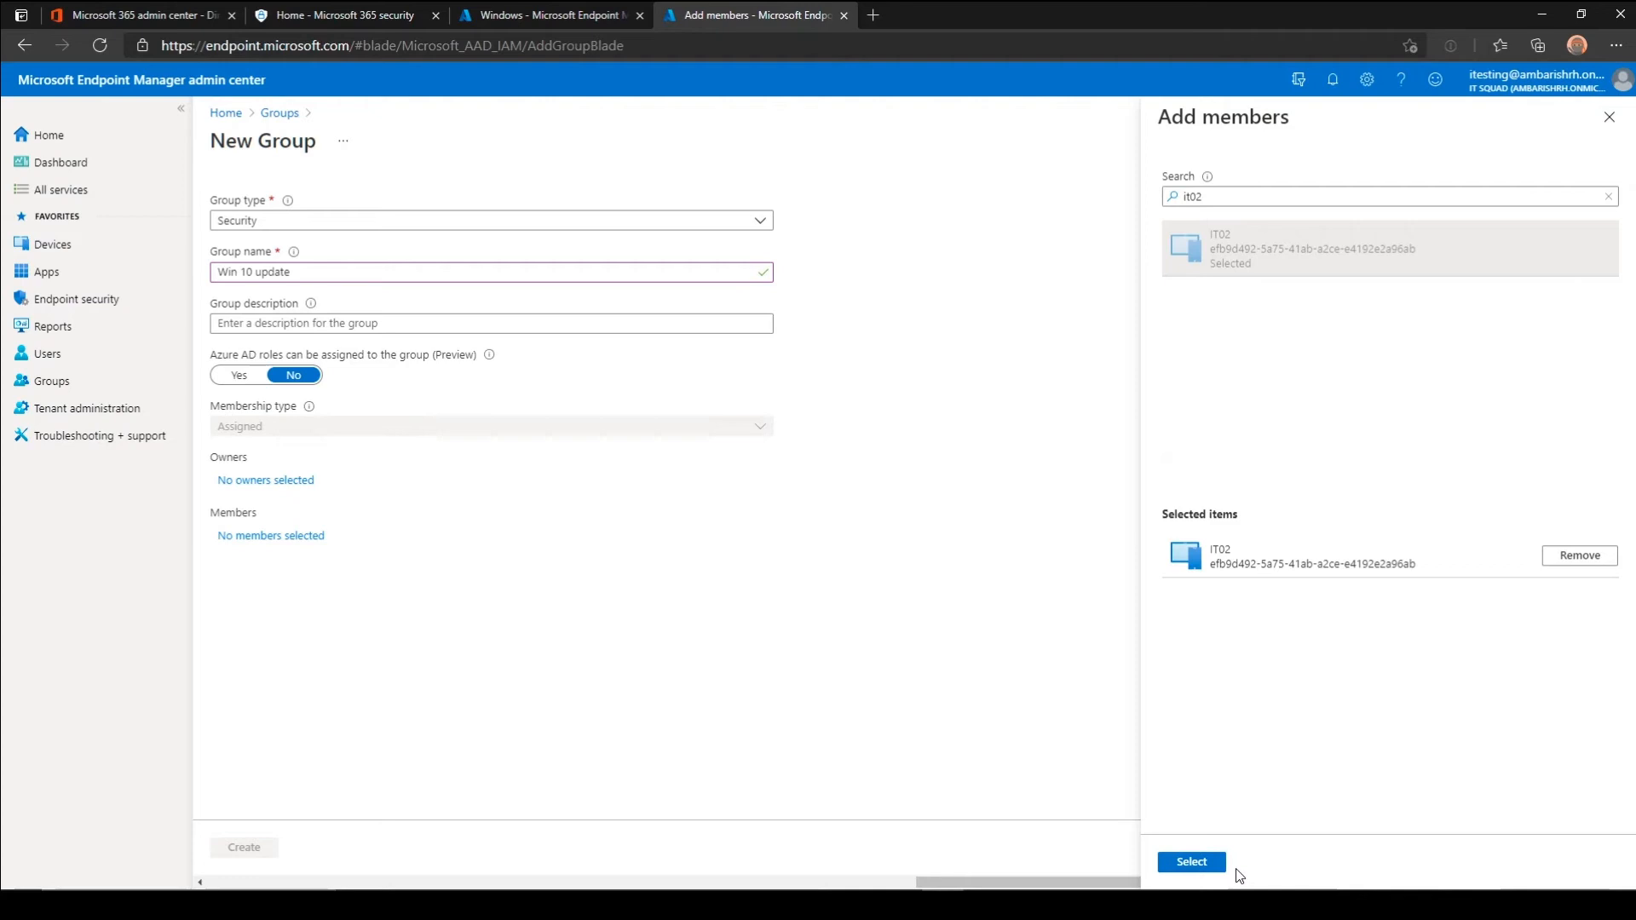
{"action": "left_click", "coordinate": [1214, 862]}
{"action": "left_click", "coordinate": [264, 849]}
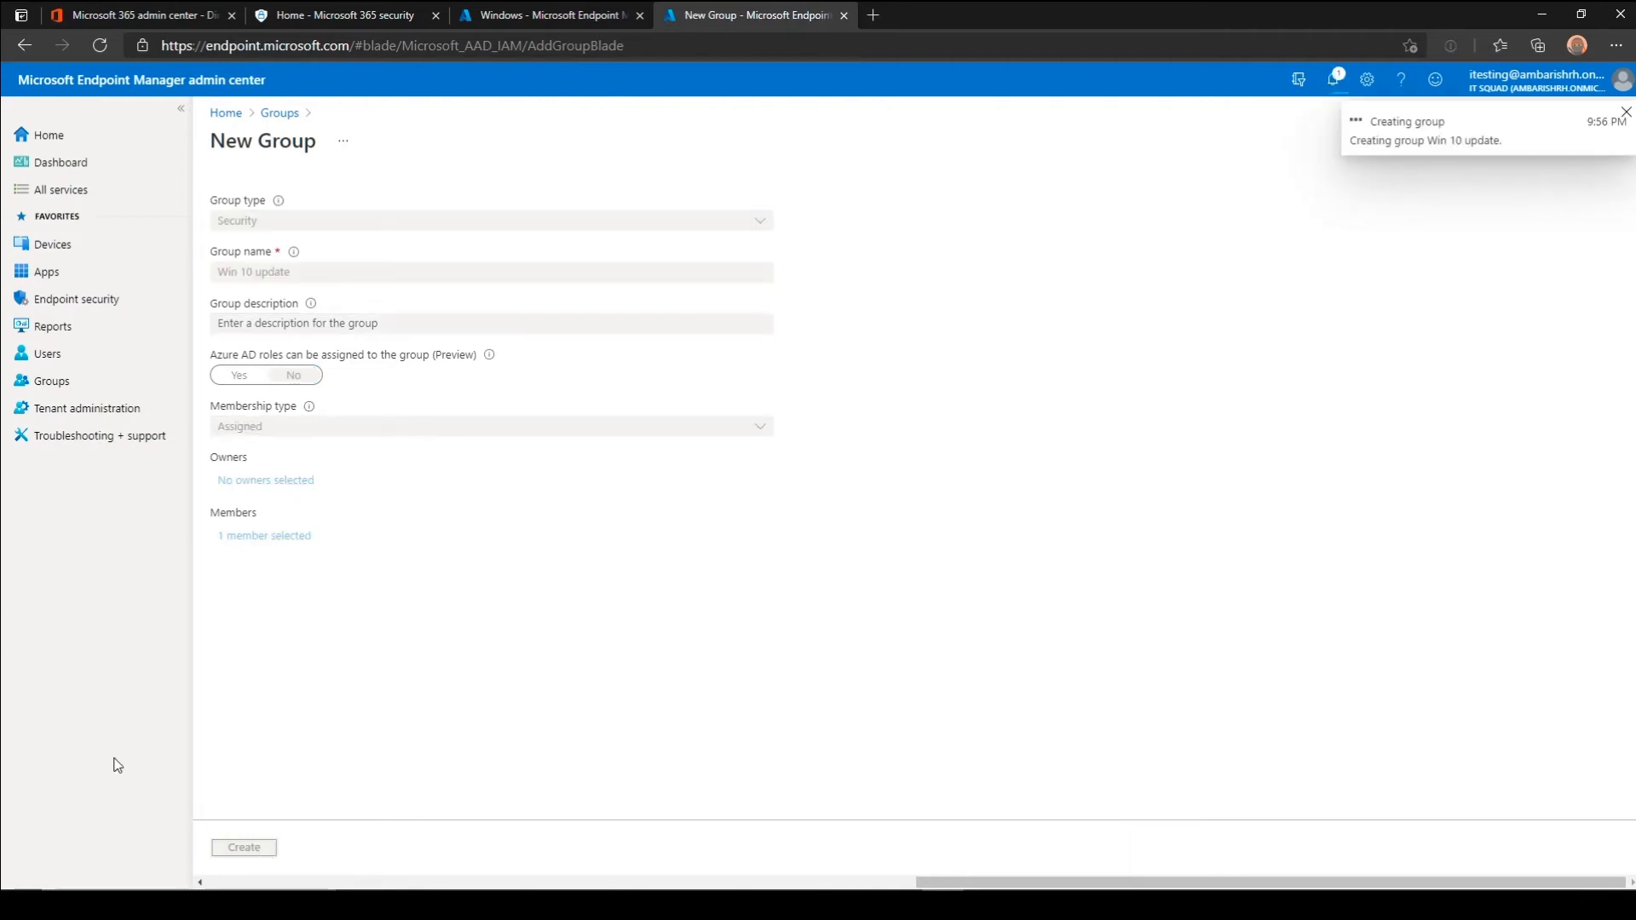
Return to the update rings browser tab and open the assignments of Win 10 Update Ring for editing.
{"action": "left_click", "coordinate": [545, 14]}
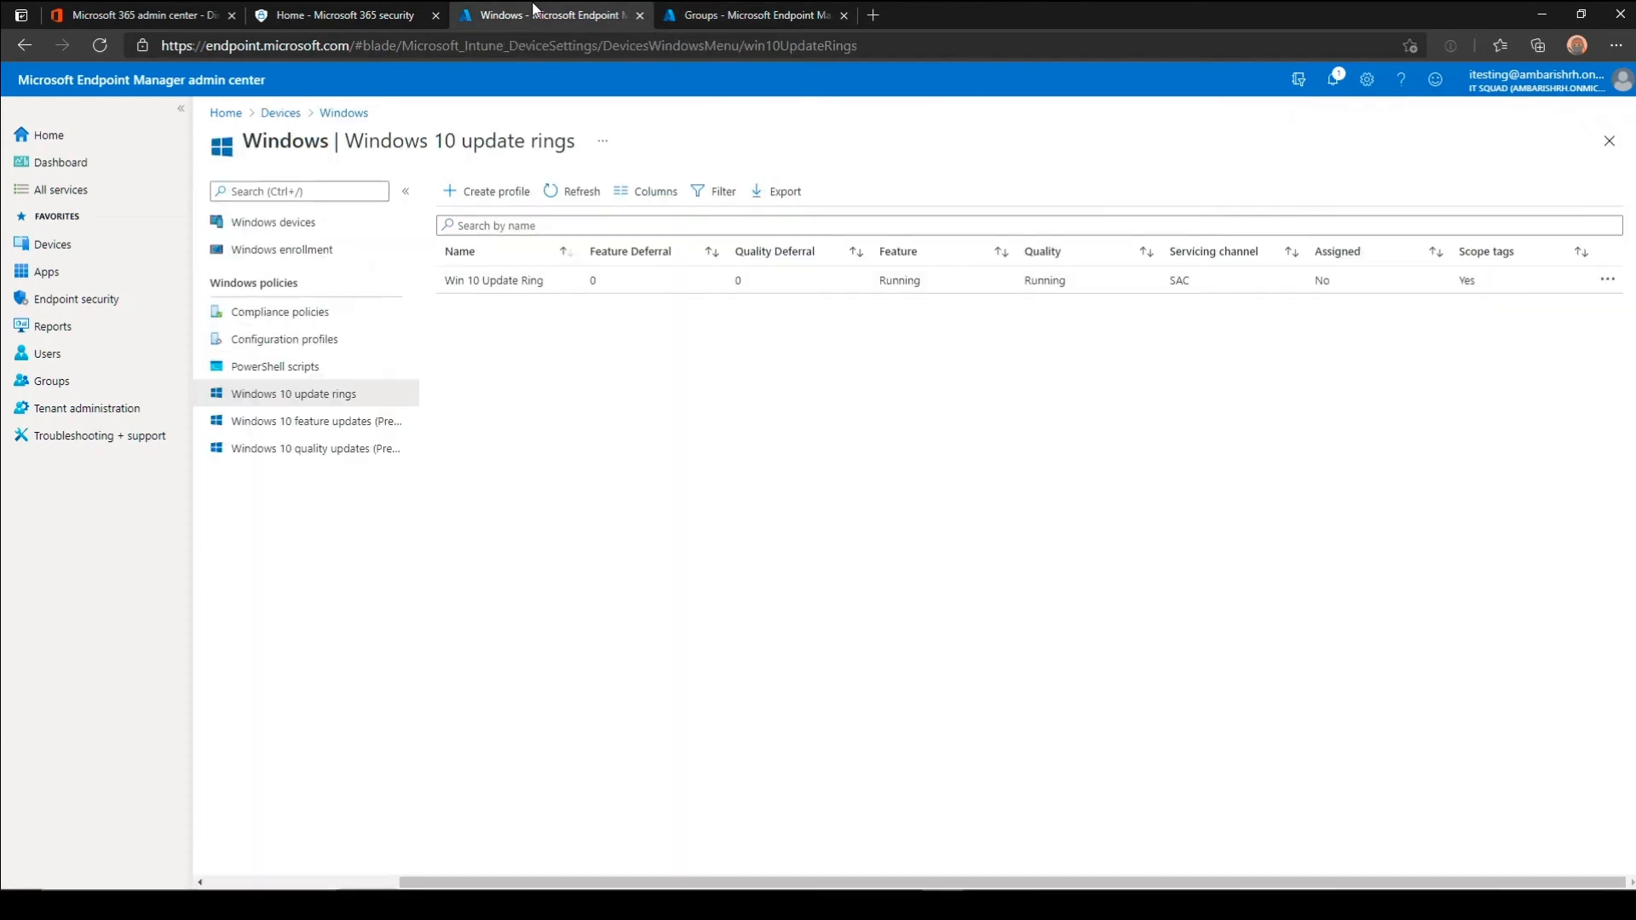
{"action": "left_click", "coordinate": [493, 288]}
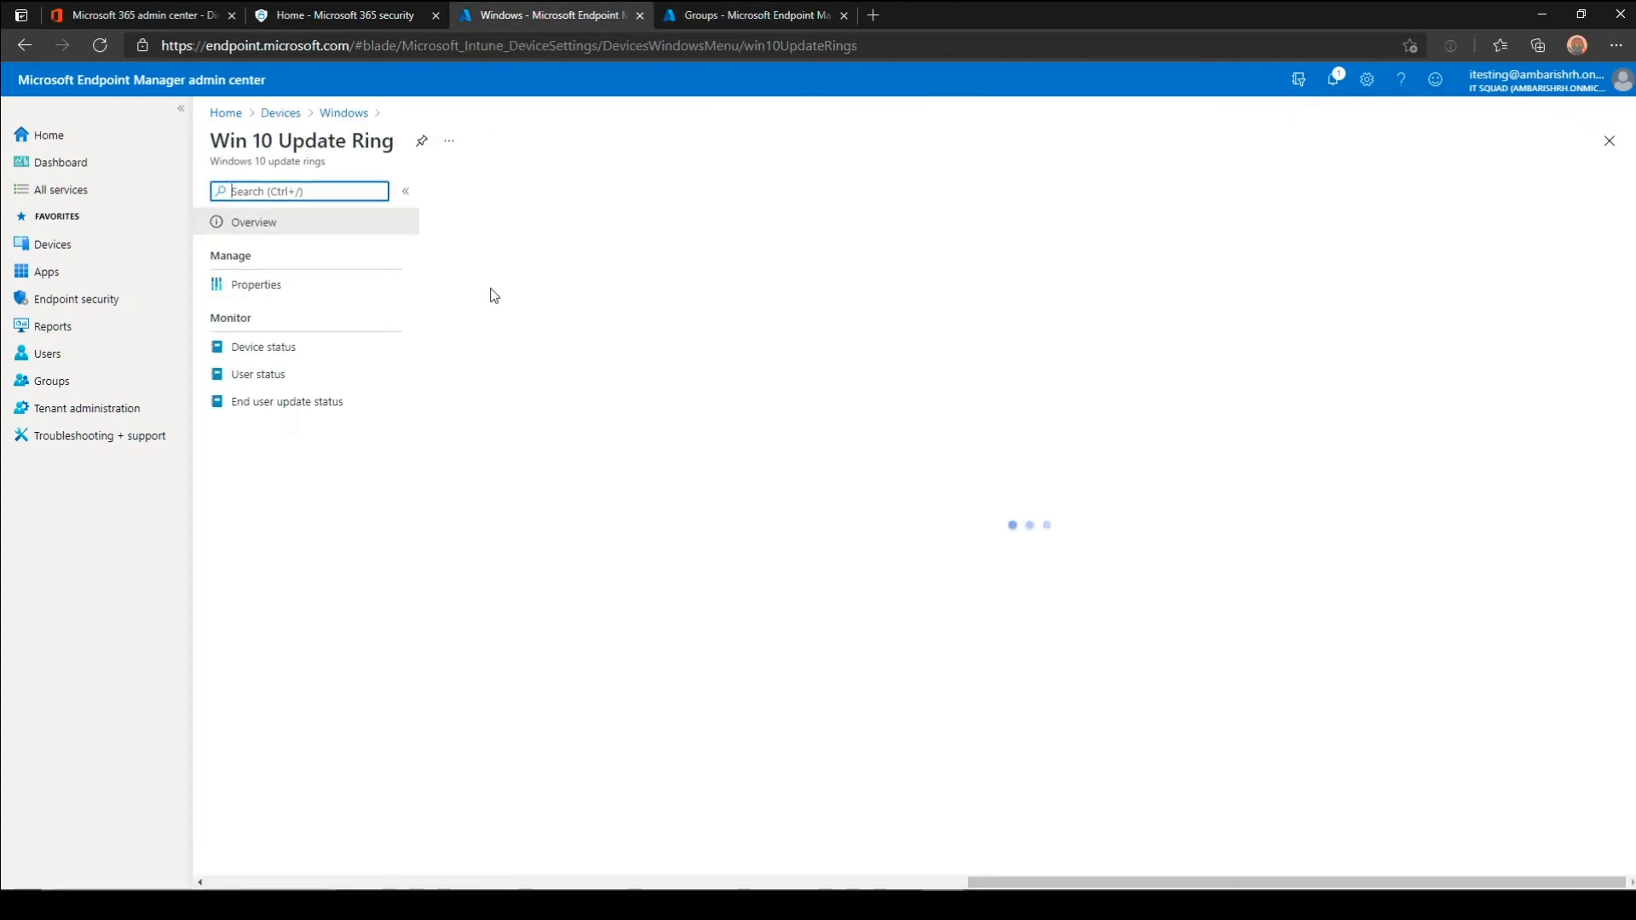
{"action": "left_click", "coordinate": [273, 289]}
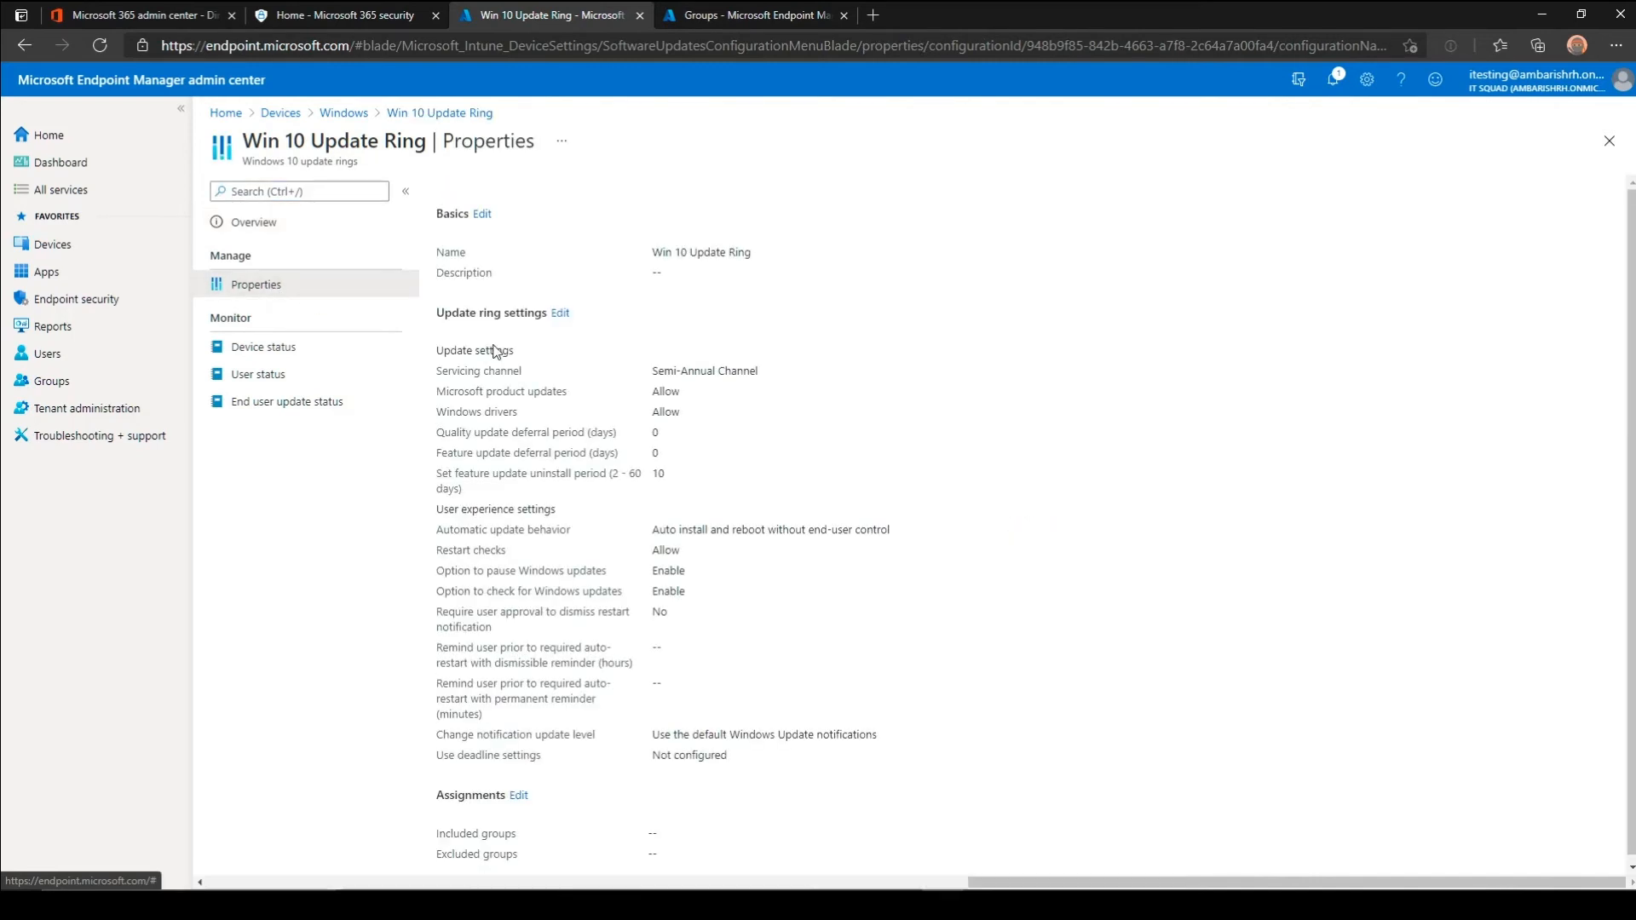
{"action": "scroll", "coordinate": [580, 511], "scroll_direction": "down", "scroll_amount": 1}
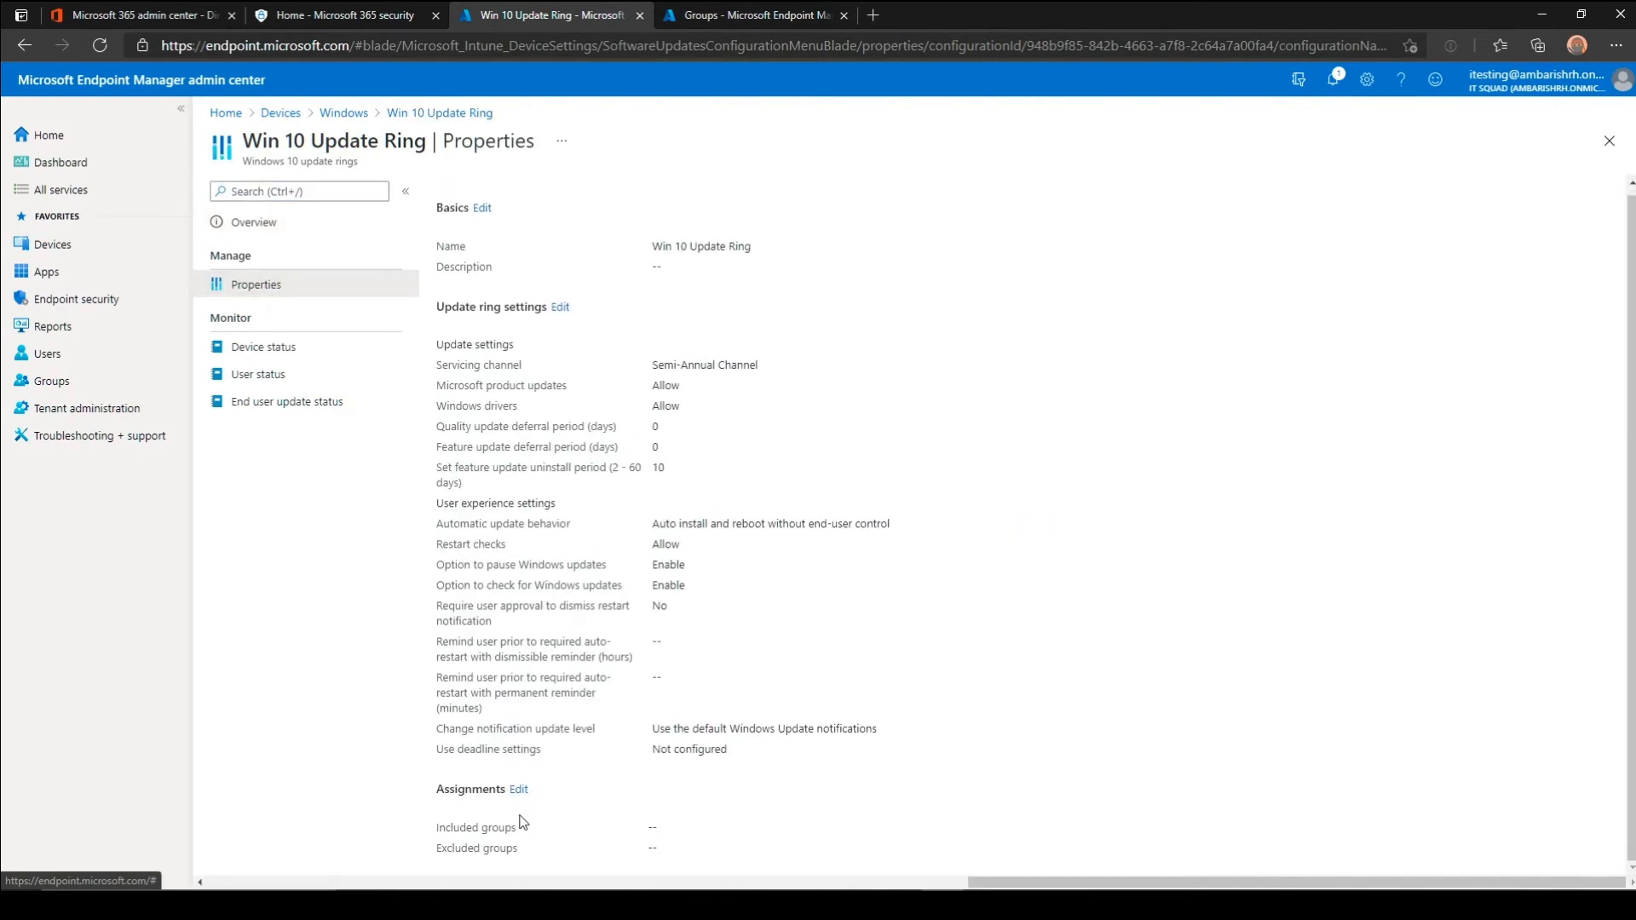
{"action": "left_click", "coordinate": [518, 791]}
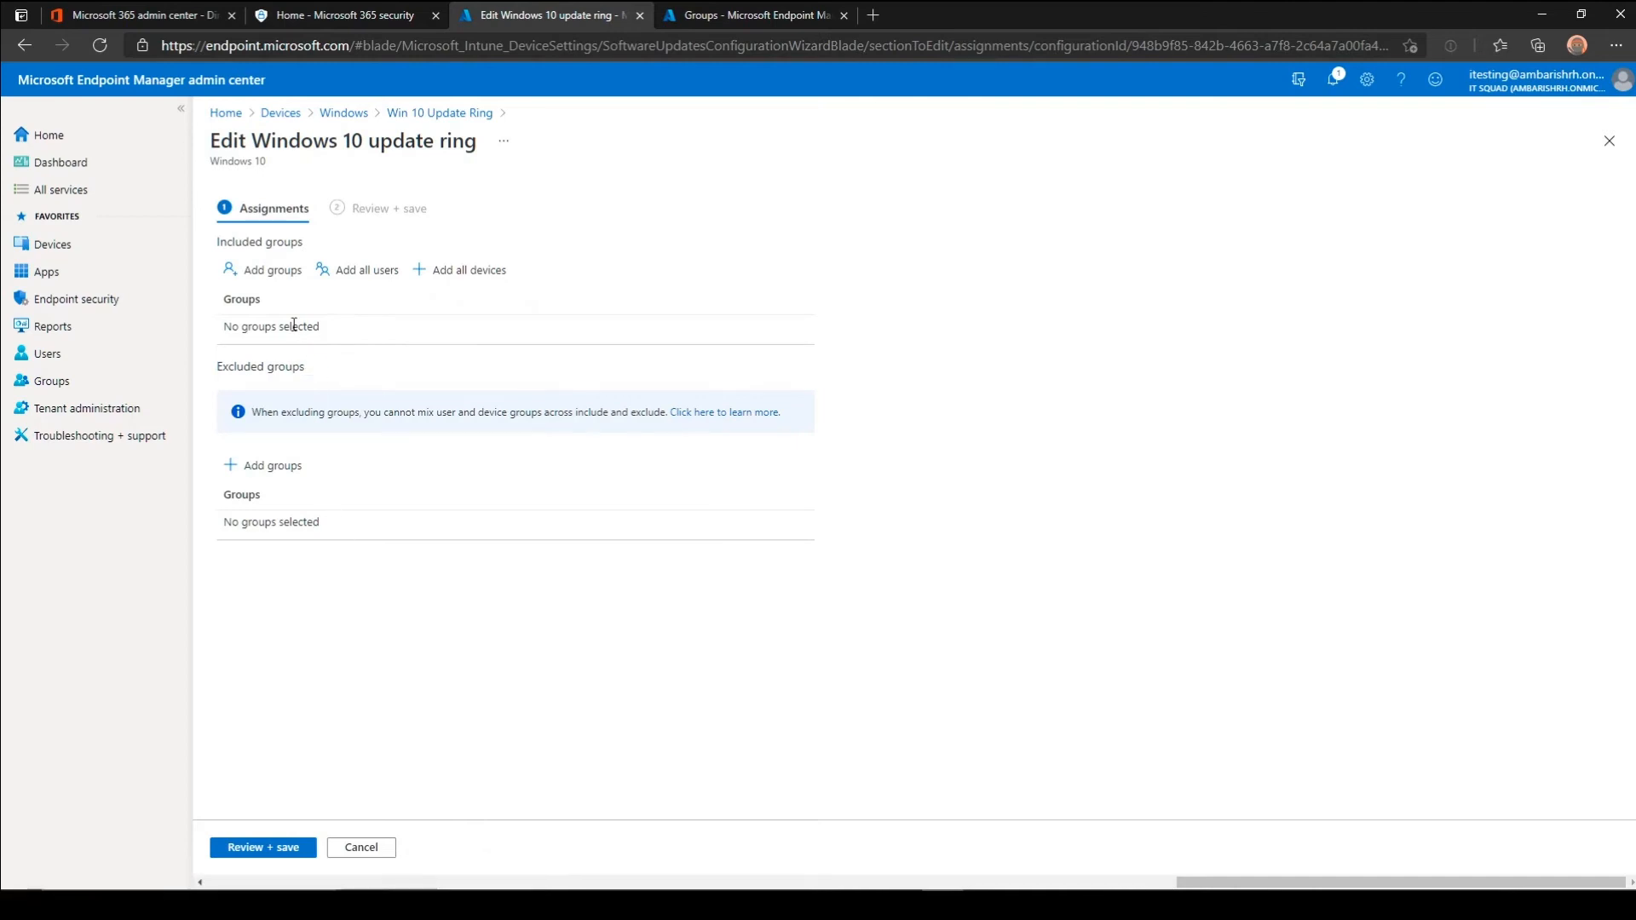
Include the group "Win 10 update" in the update ring's assignments and save the ring.
{"action": "left_click", "coordinate": [271, 275]}
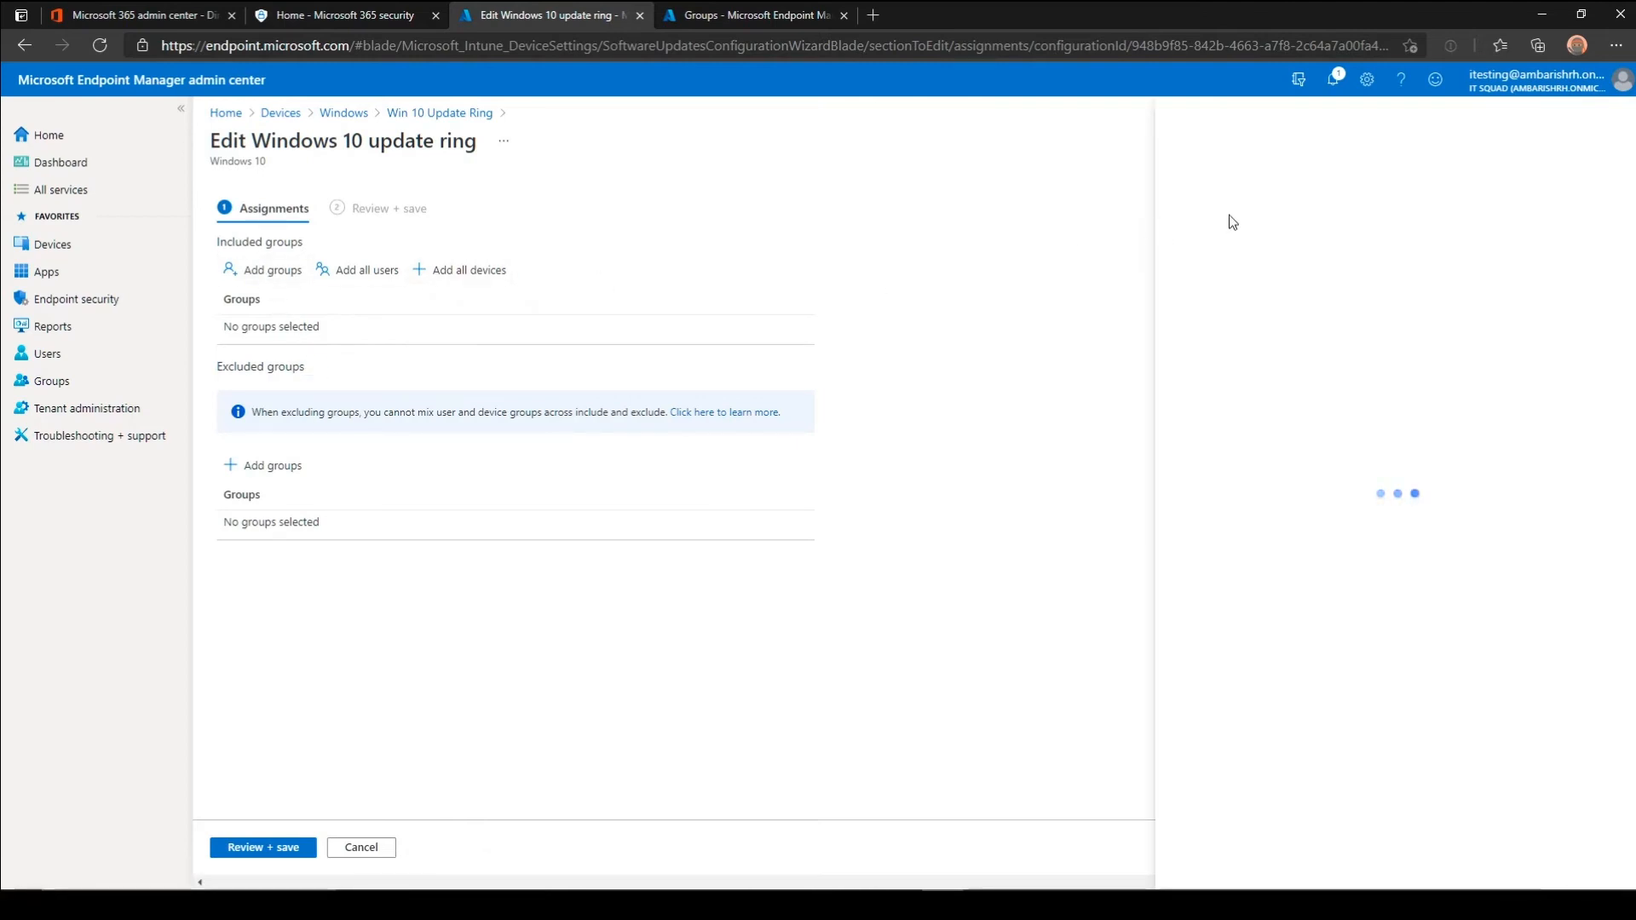
{"action": "left_click", "coordinate": [1224, 179]}
{"action": "type", "text": "Win 10 update"}
{"action": "left_click", "coordinate": [1204, 227]}
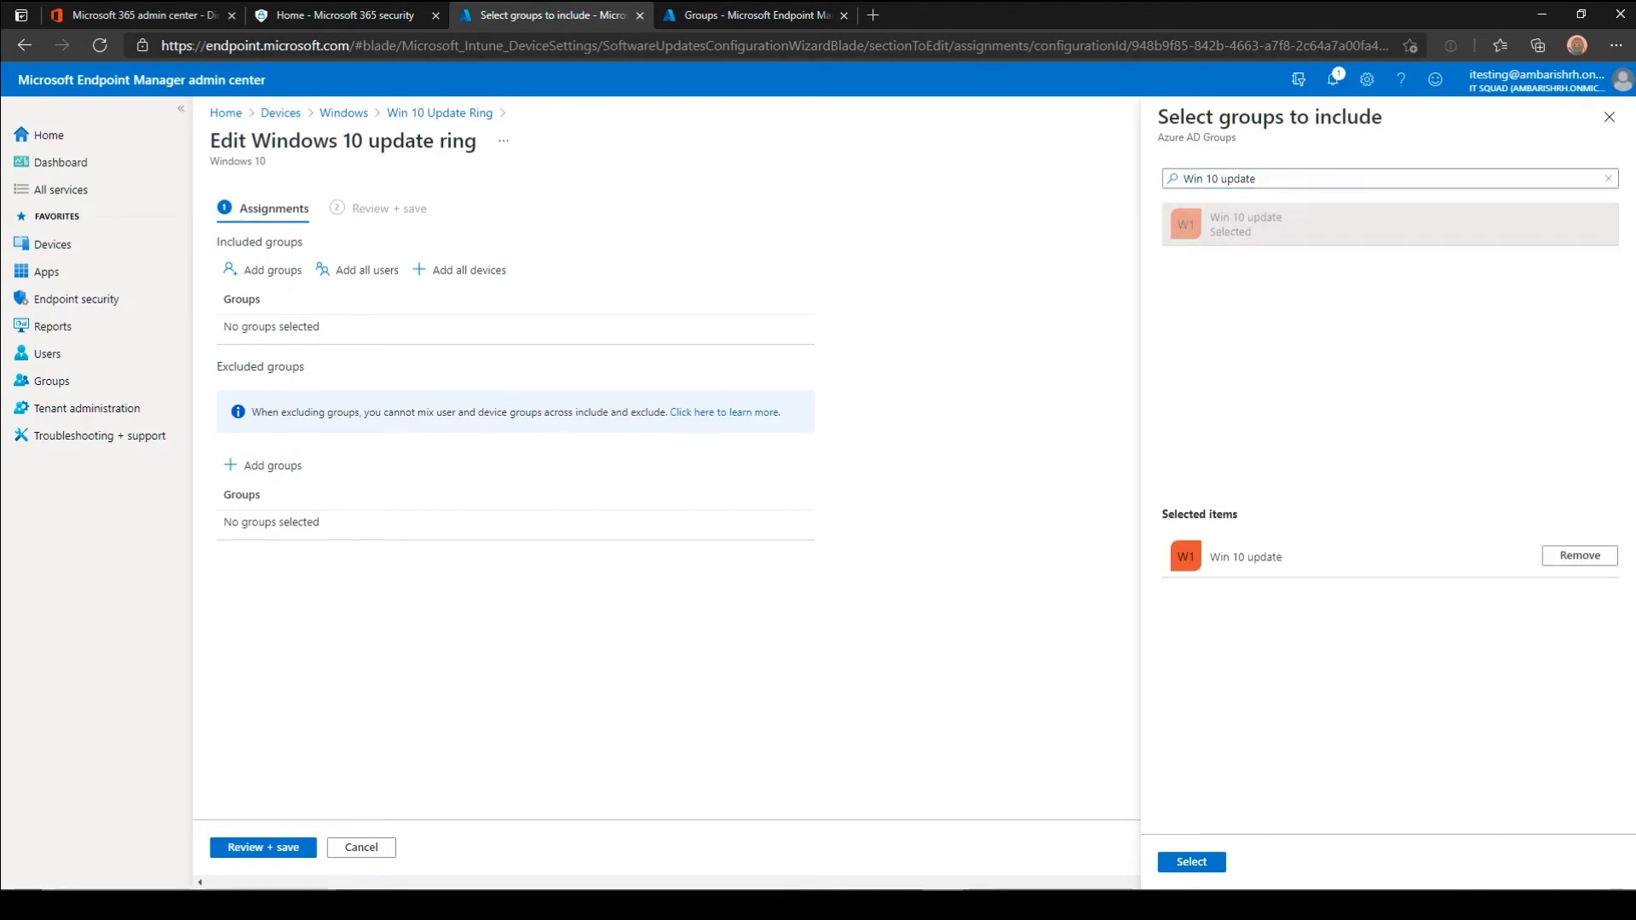
{"action": "left_click", "coordinate": [1190, 861]}
{"action": "left_click", "coordinate": [247, 849]}
{"action": "left_click", "coordinate": [244, 848]}
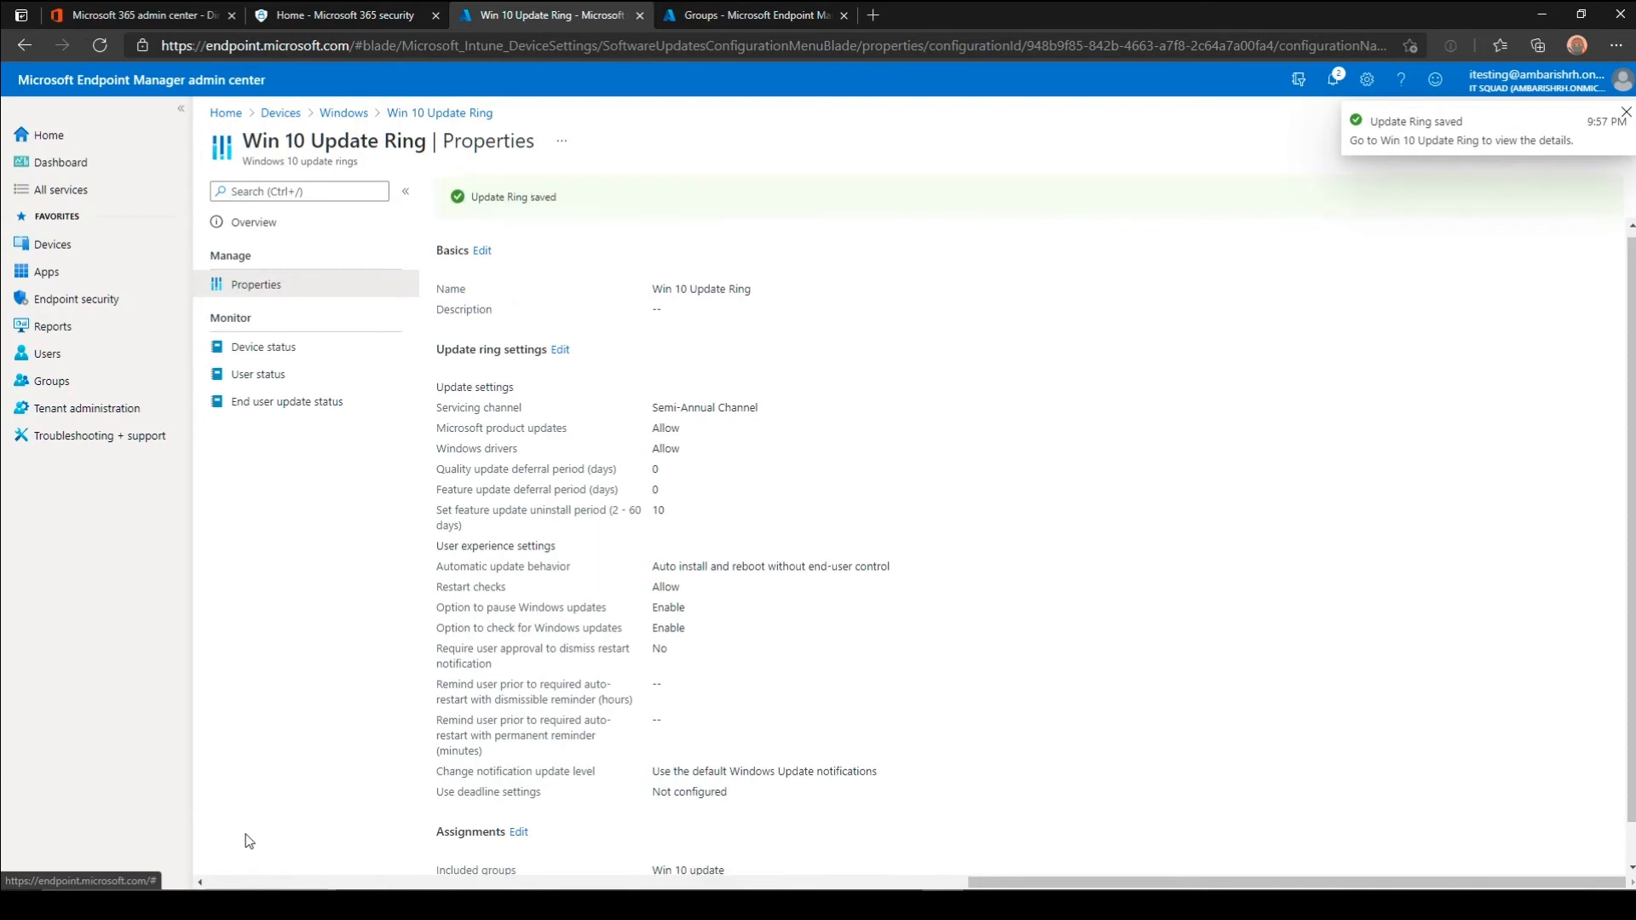
Start a Windows 10 feature update deployment named "Win 10 20H2" that deploys Windows 10, version 20H2, and proceed to its assignments.
{"action": "left_click", "coordinate": [349, 114]}
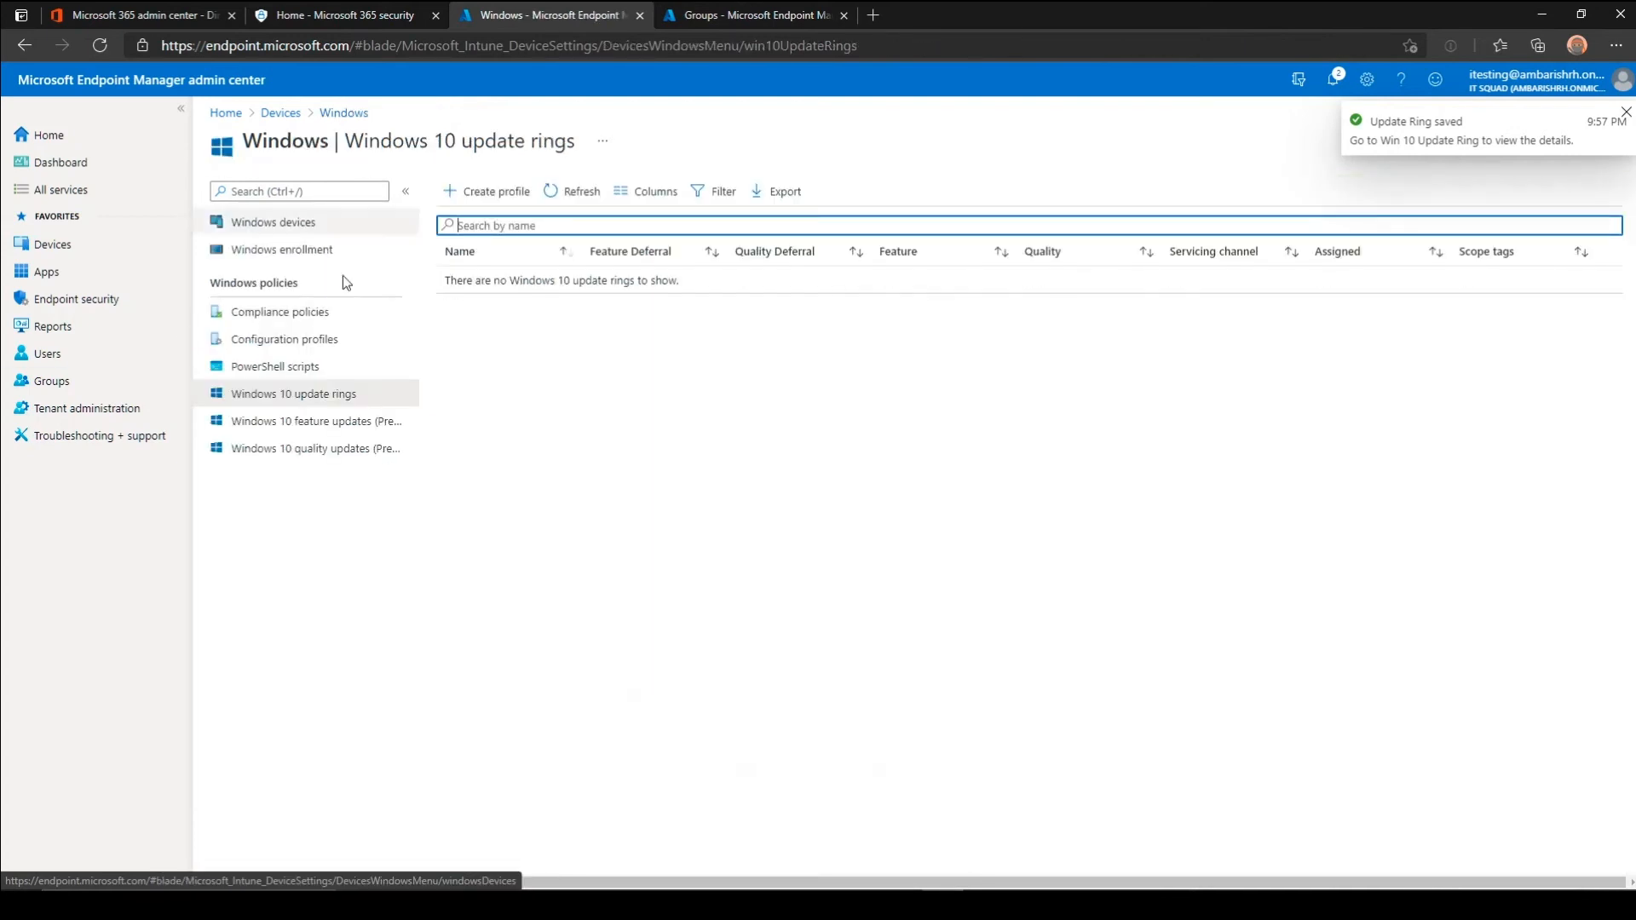
{"action": "left_click", "coordinate": [330, 424]}
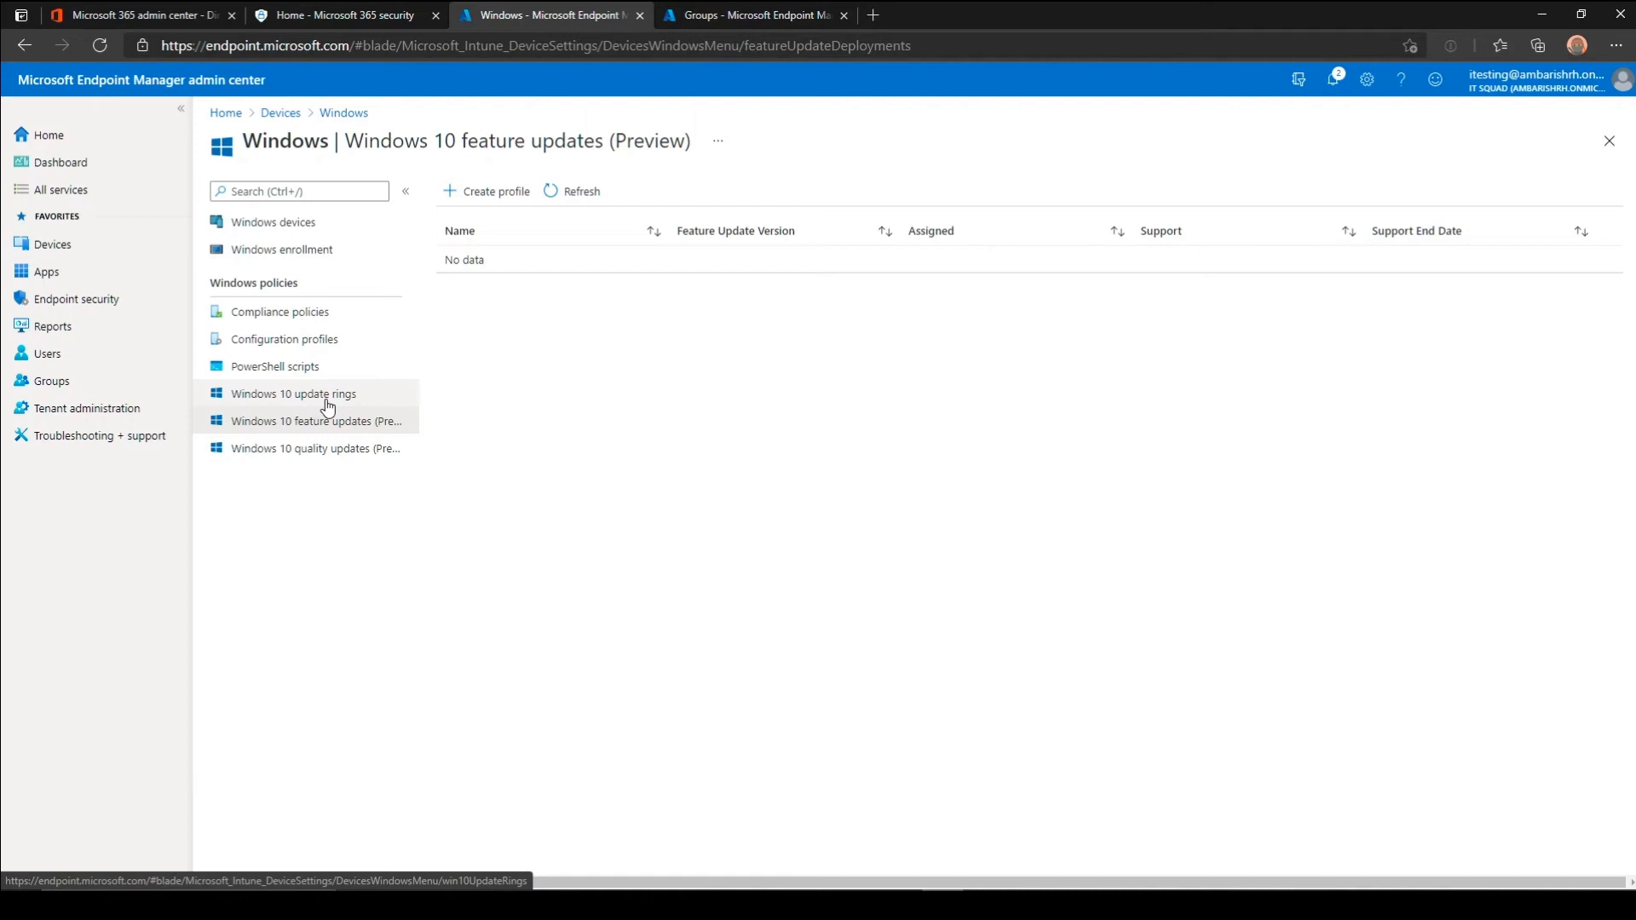
{"action": "left_click", "coordinate": [469, 191]}
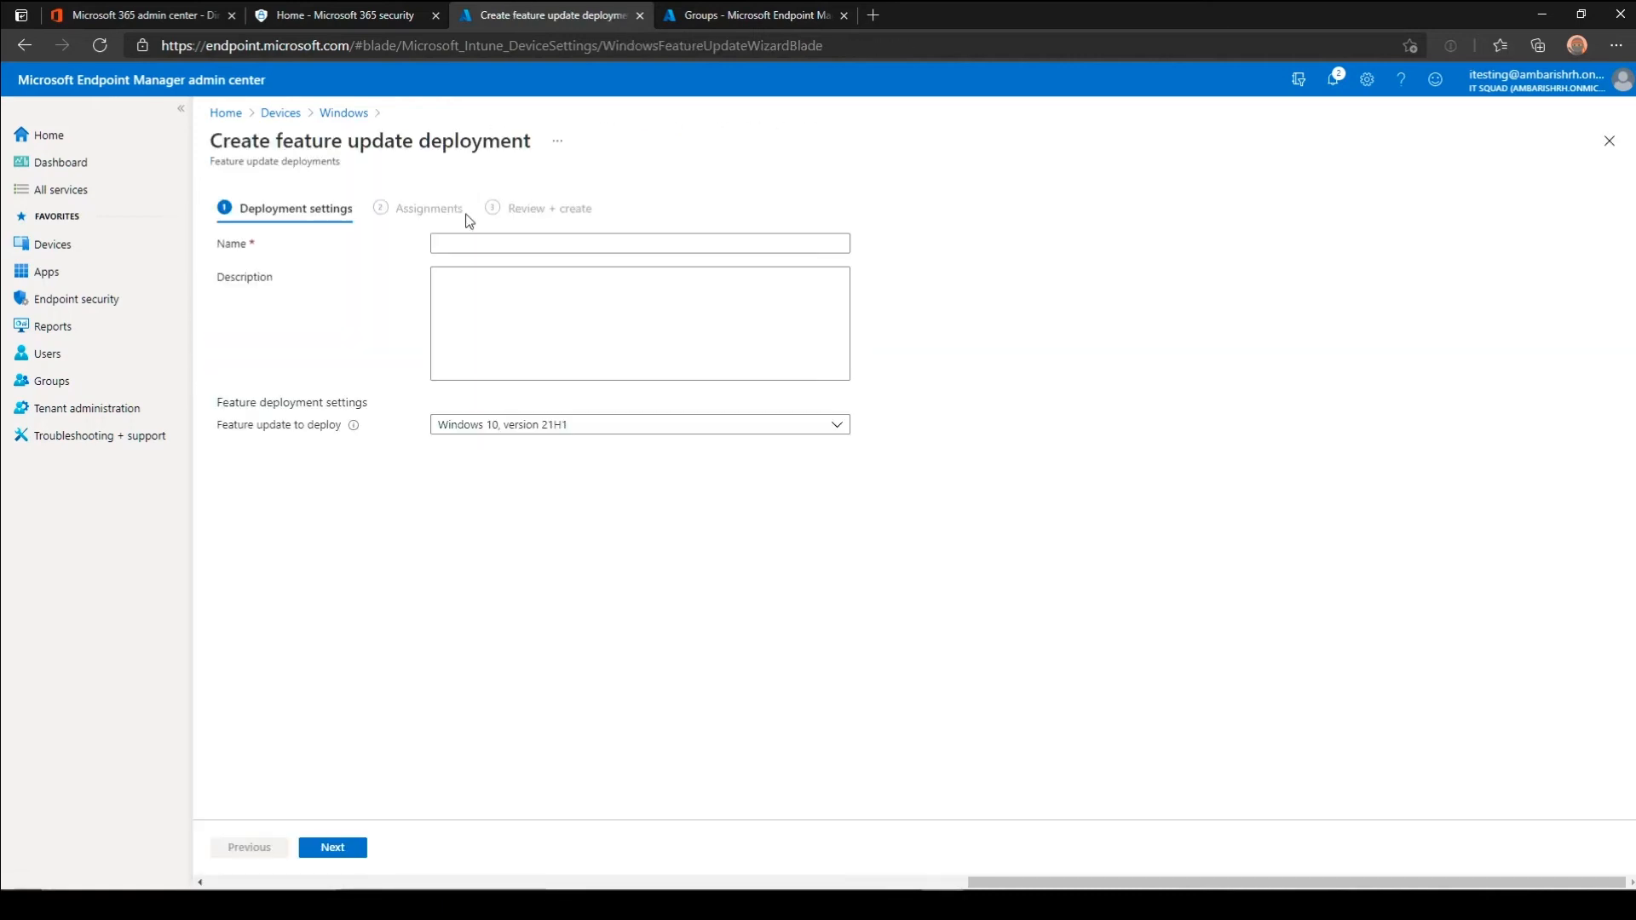
{"action": "left_click", "coordinate": [464, 244]}
{"action": "left_click", "coordinate": [463, 244]}
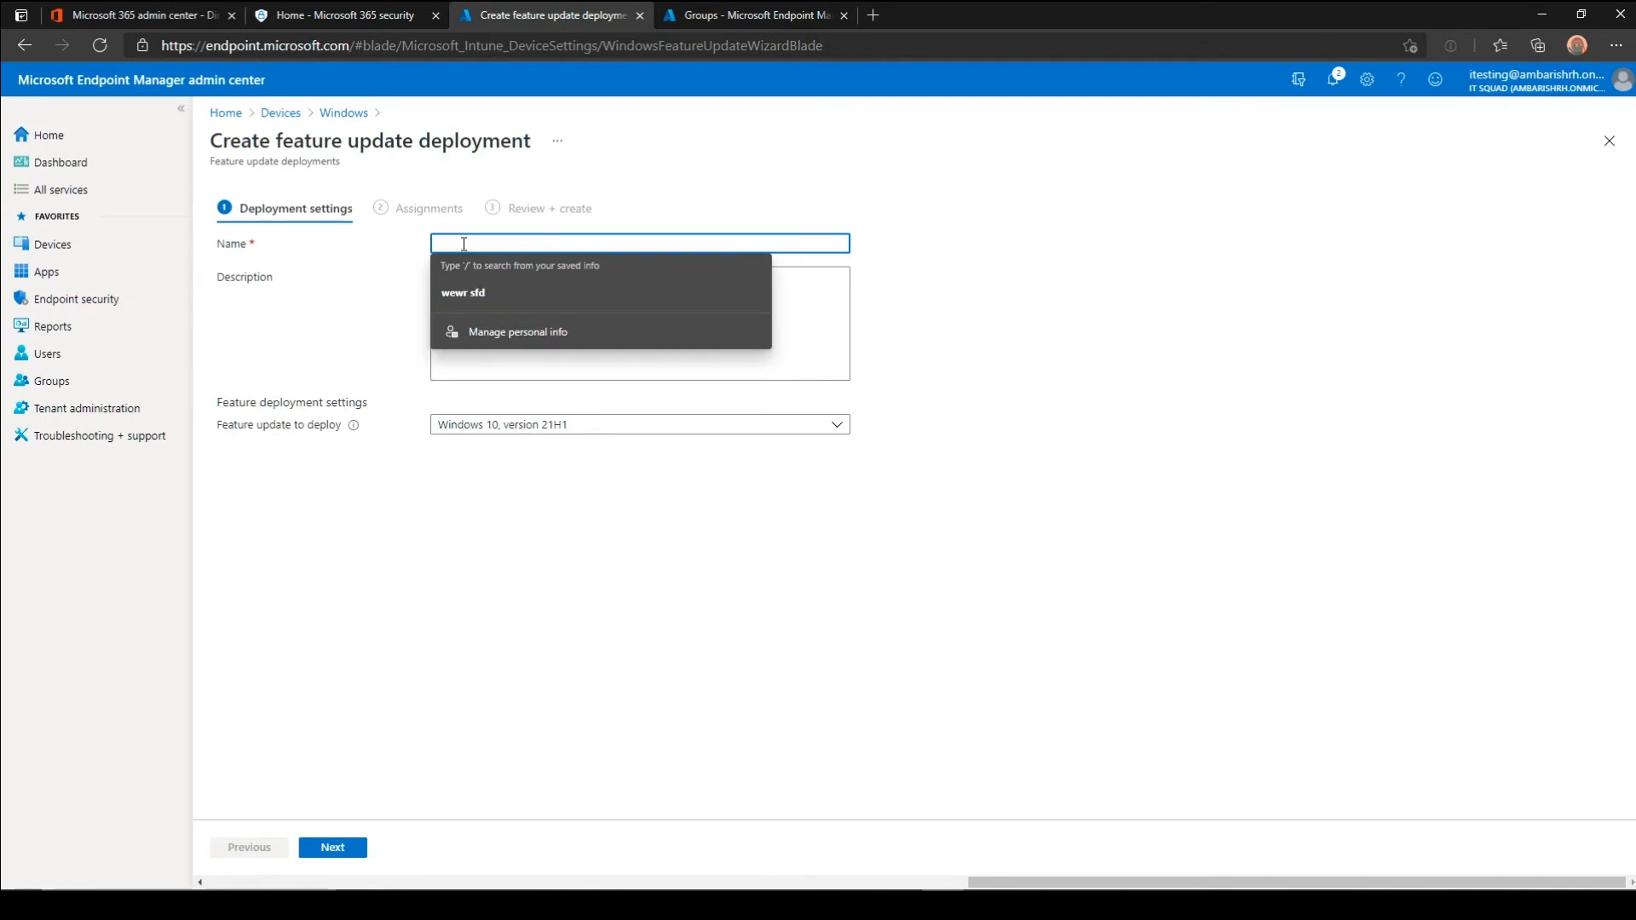
{"action": "left_click", "coordinate": [548, 424]}
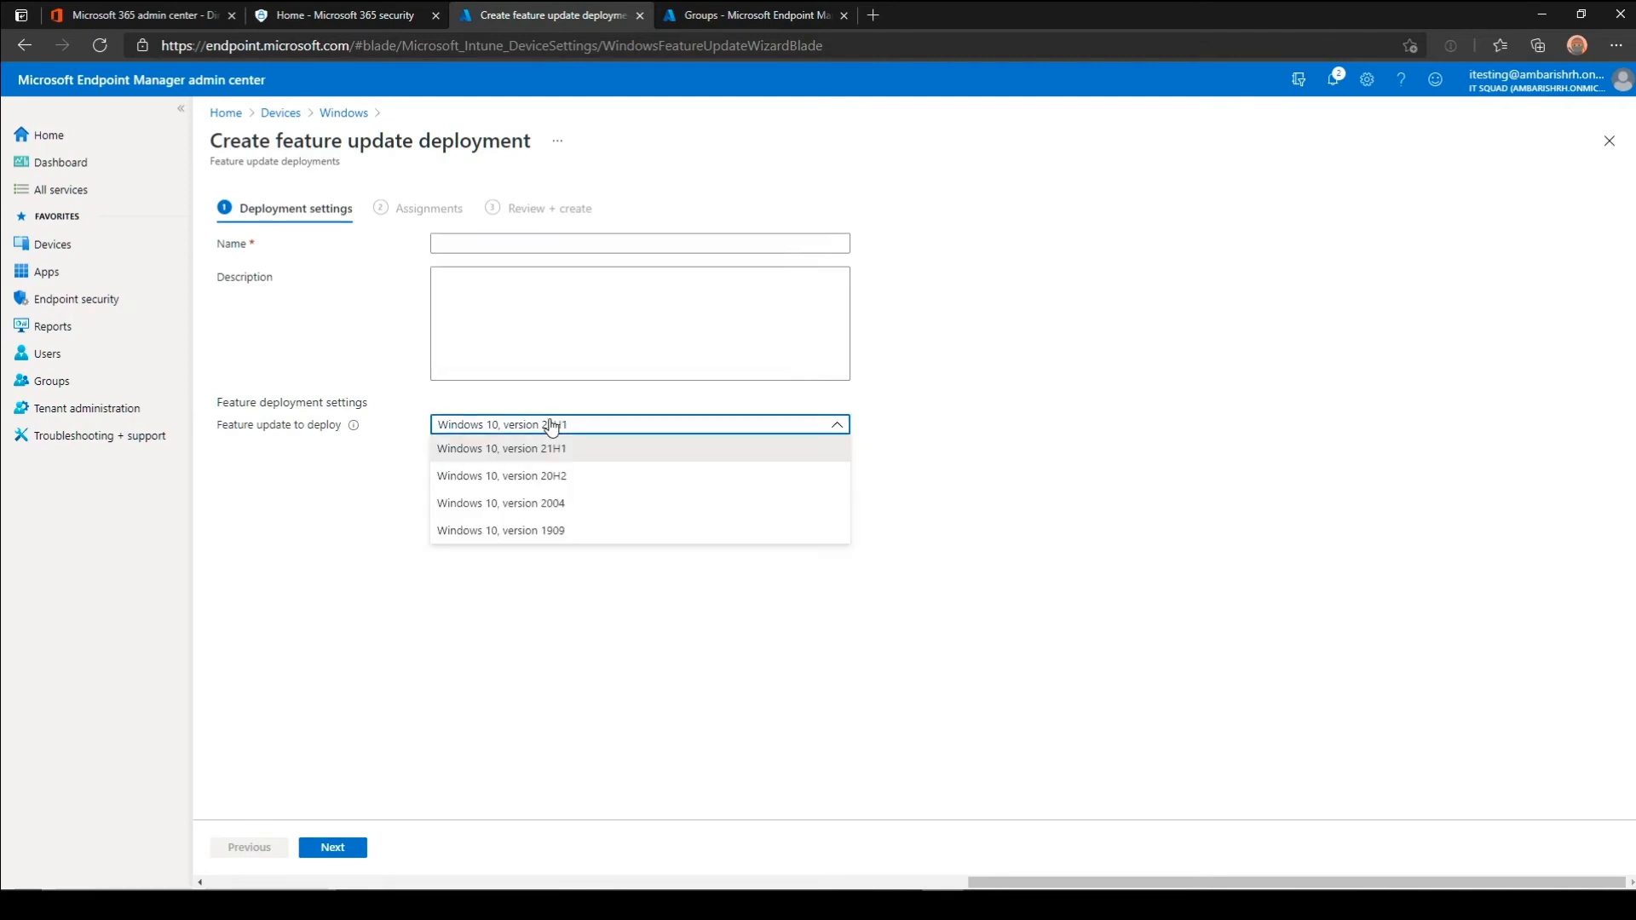
{"action": "left_click", "coordinate": [546, 475]}
{"action": "left_click", "coordinate": [490, 245]}
{"action": "type", "text": "Win 10 20H2"}
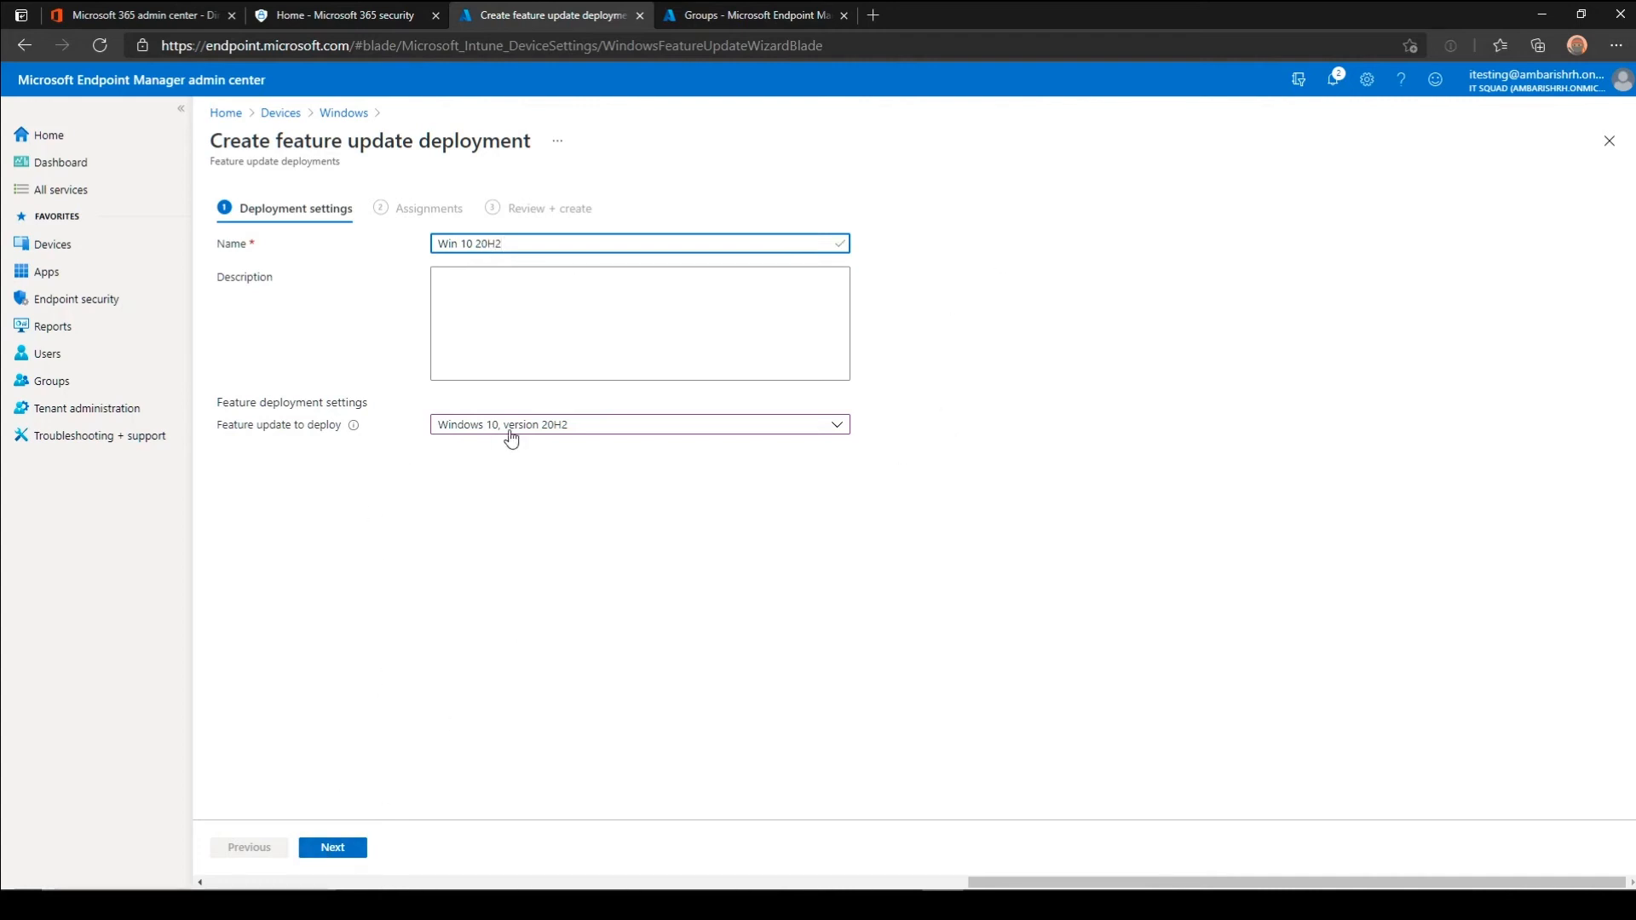
{"action": "left_click", "coordinate": [329, 847]}
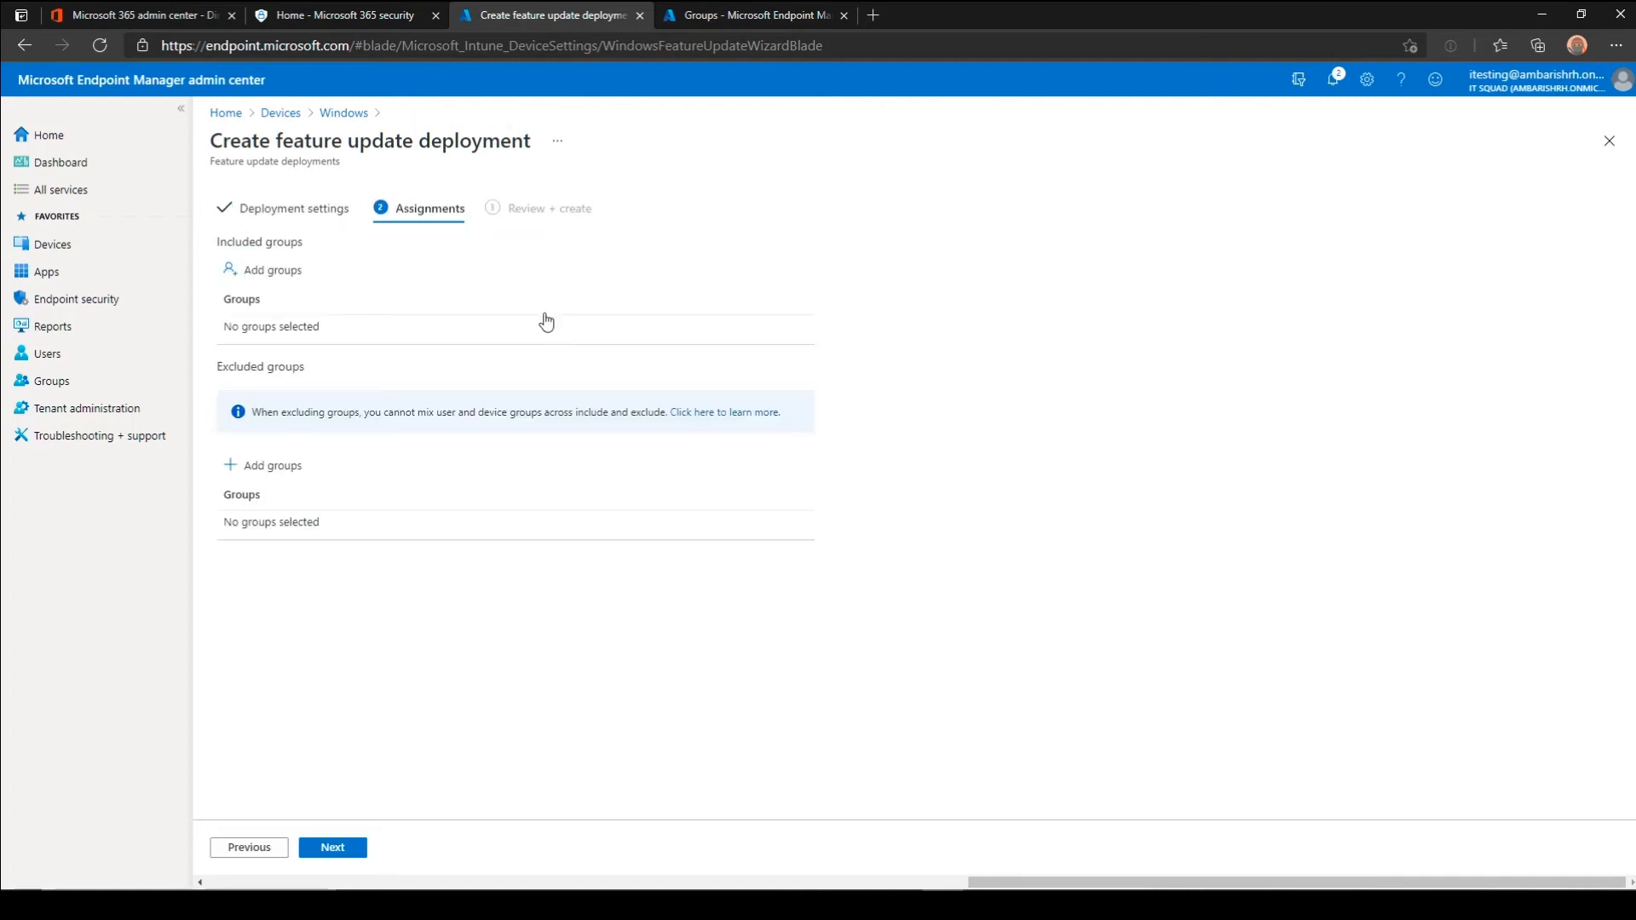
Include the group "Win 10 update" in the feature update deployment and create the deployment.
{"action": "left_click", "coordinate": [267, 281]}
{"action": "type", "text": "Win 10 update"}
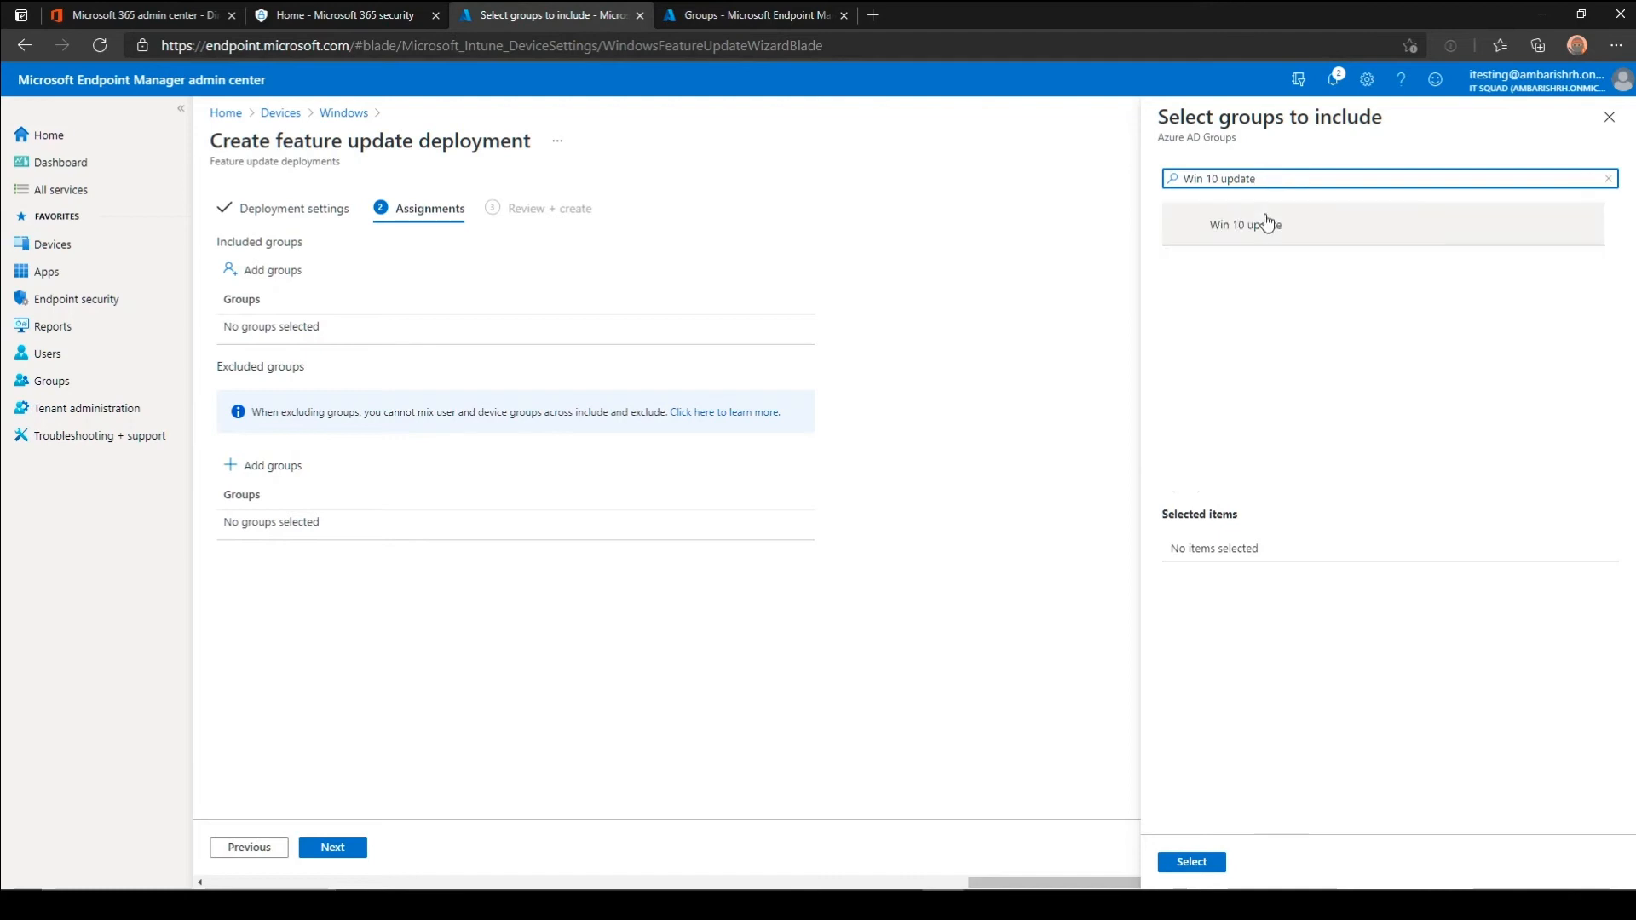
{"action": "left_click", "coordinate": [1266, 223]}
{"action": "left_click", "coordinate": [1180, 862]}
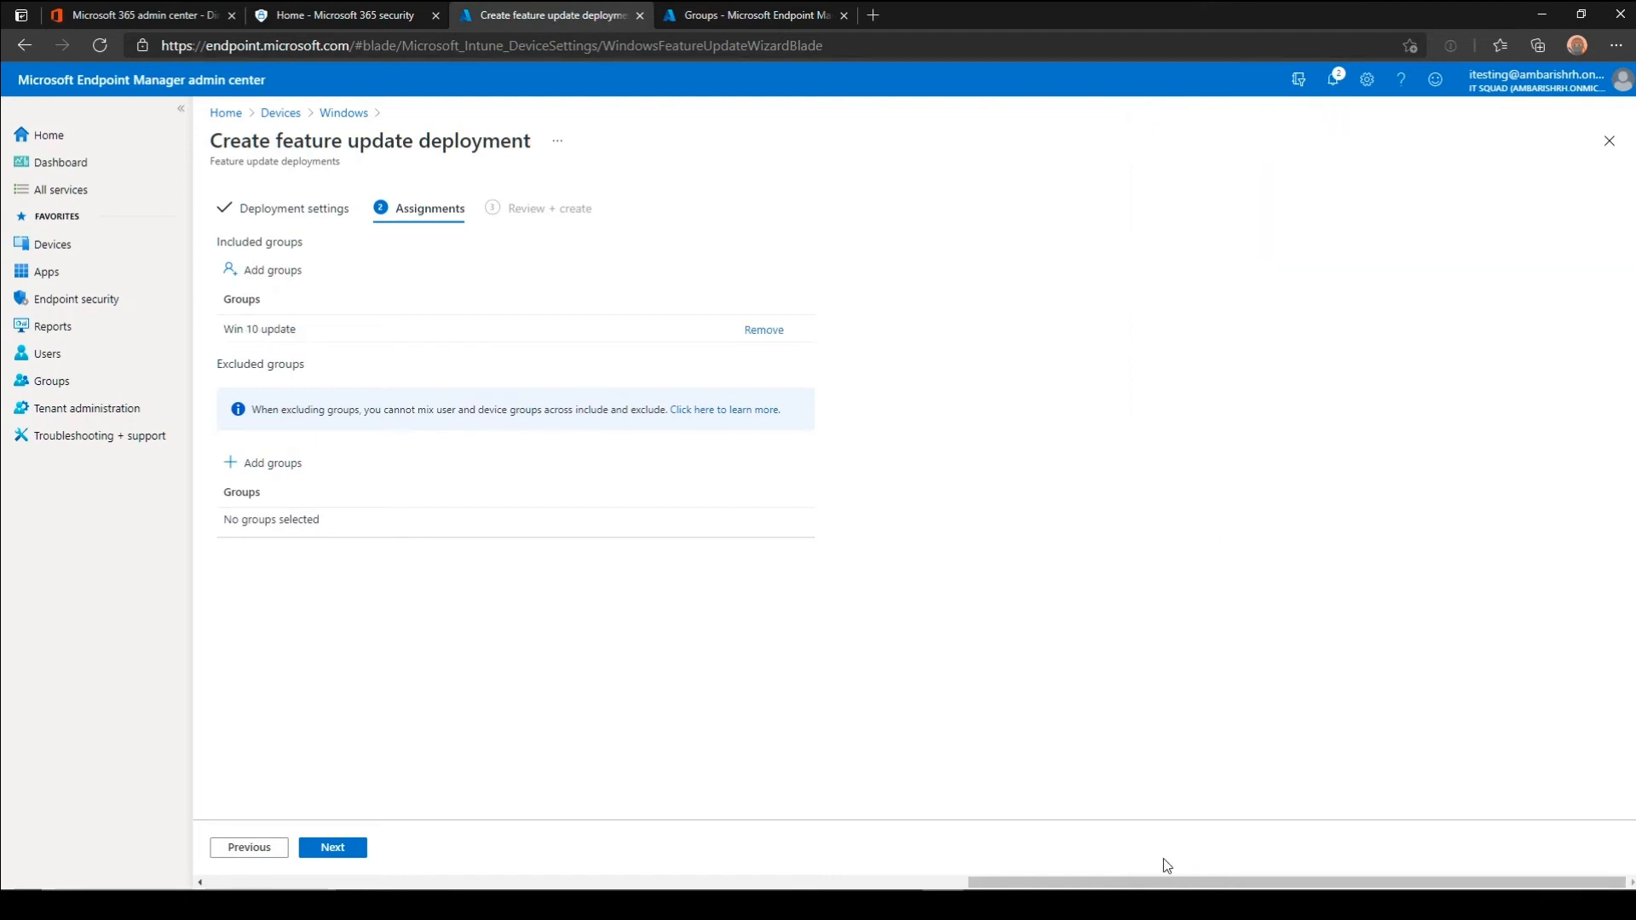
{"action": "left_click", "coordinate": [332, 847]}
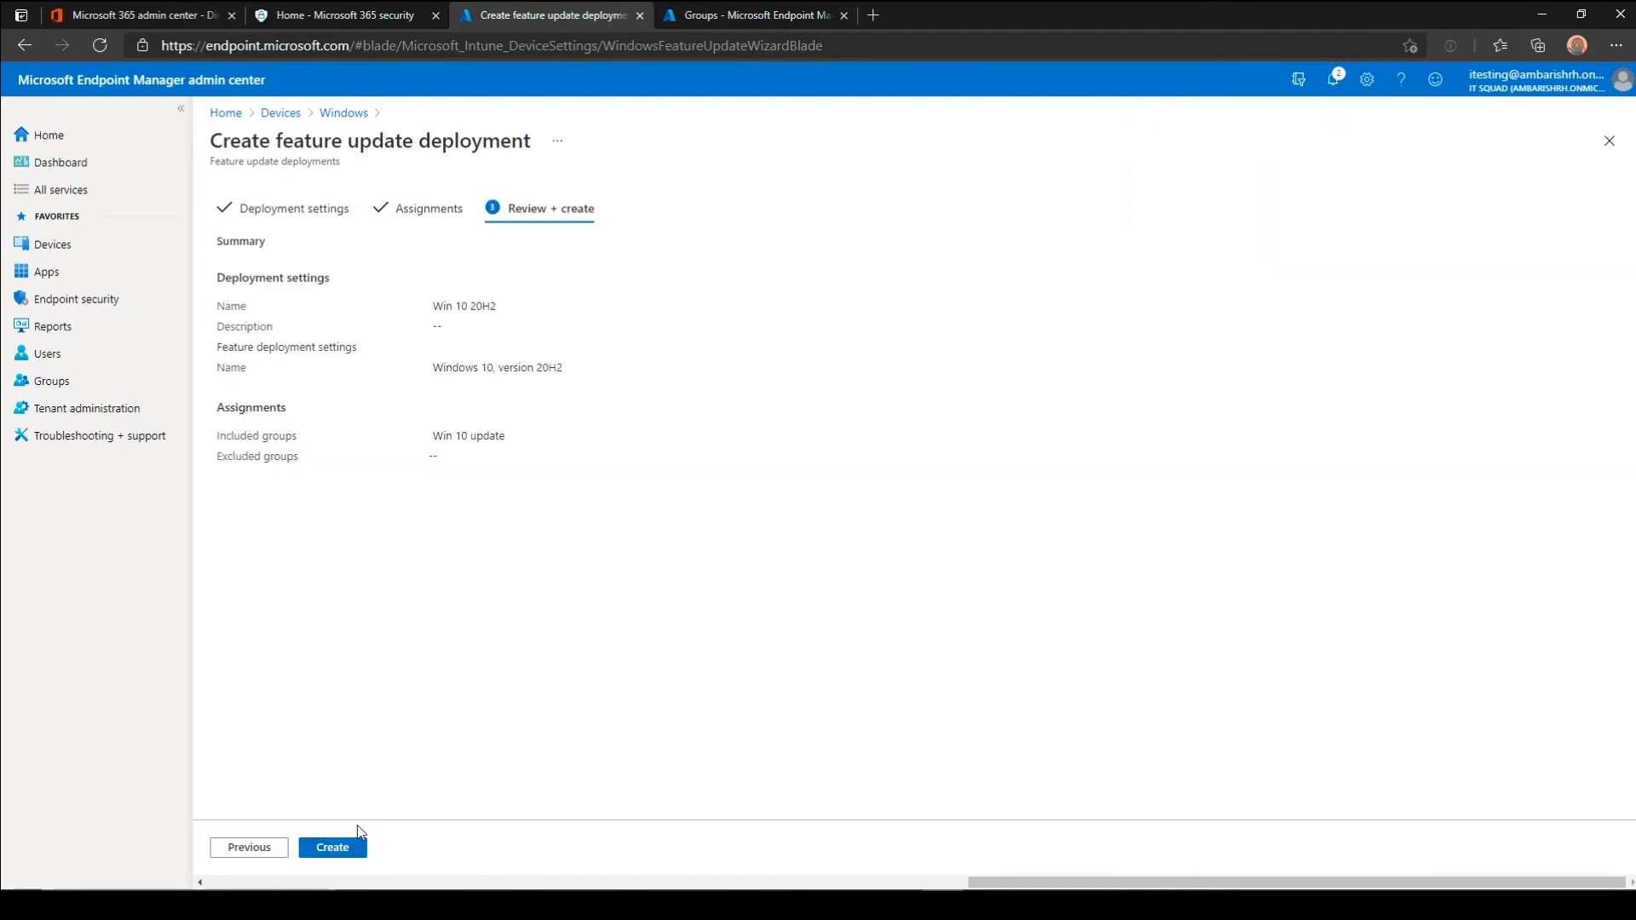
{"action": "left_click", "coordinate": [355, 849]}
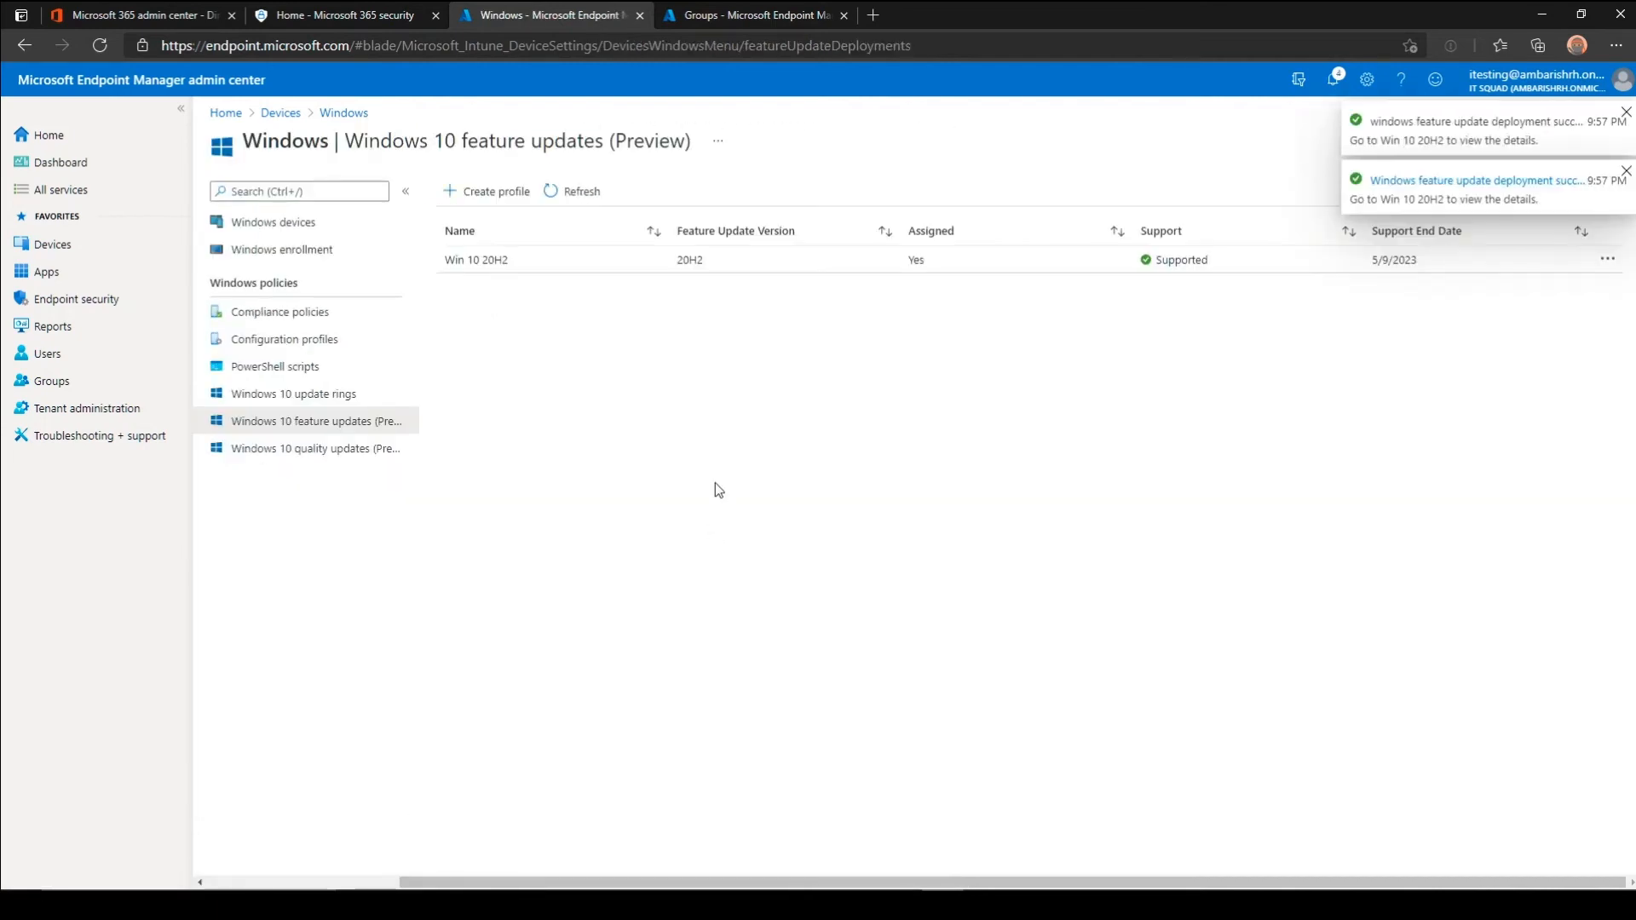
{"action": "triple_click", "coordinate": [631, 141]}
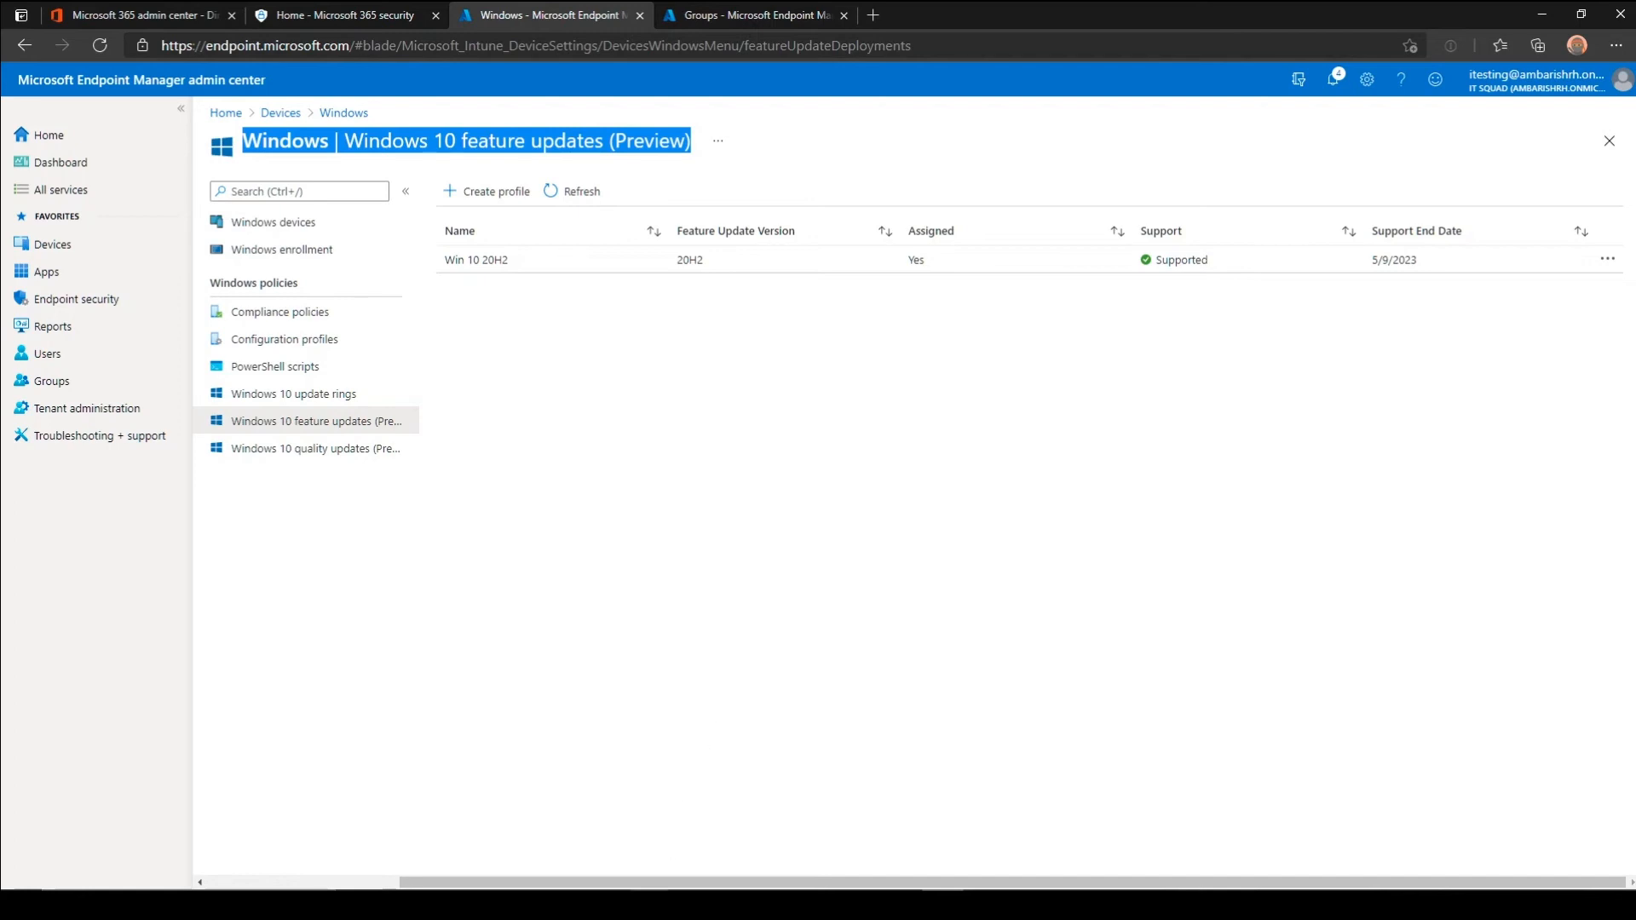
Switch to the it02 Remote Desktop session in full screen and open Windows Settings maximized.
{"action": "mouse_move", "coordinate": [649, 905]}
{"action": "left_click", "coordinate": [733, 818]}
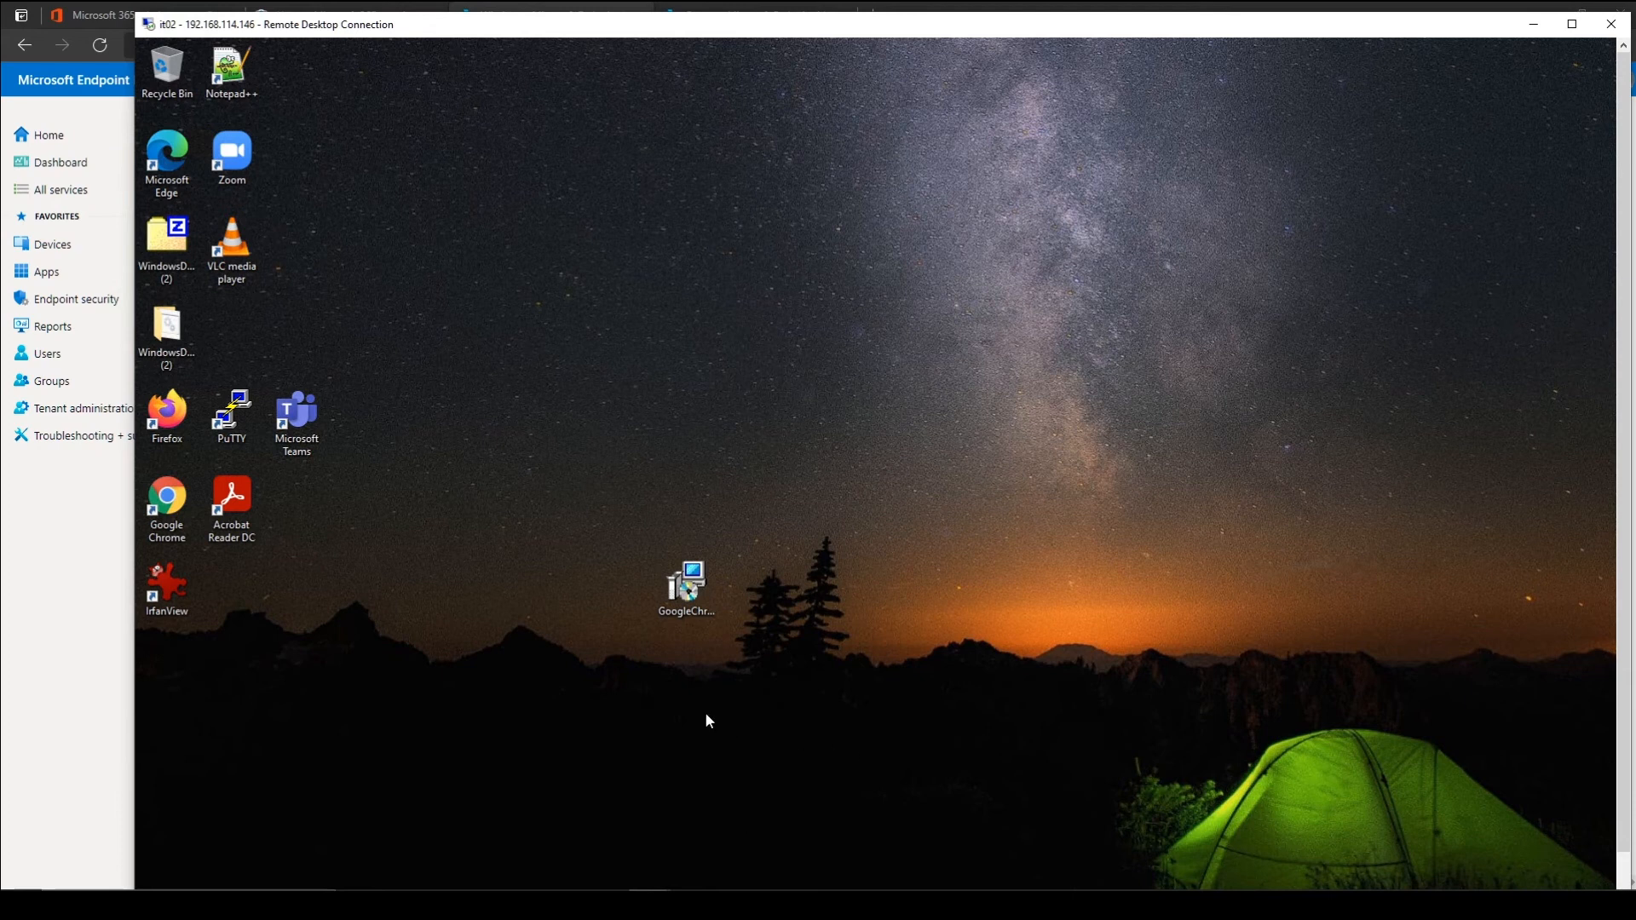
{"action": "double_click", "coordinate": [325, 23]}
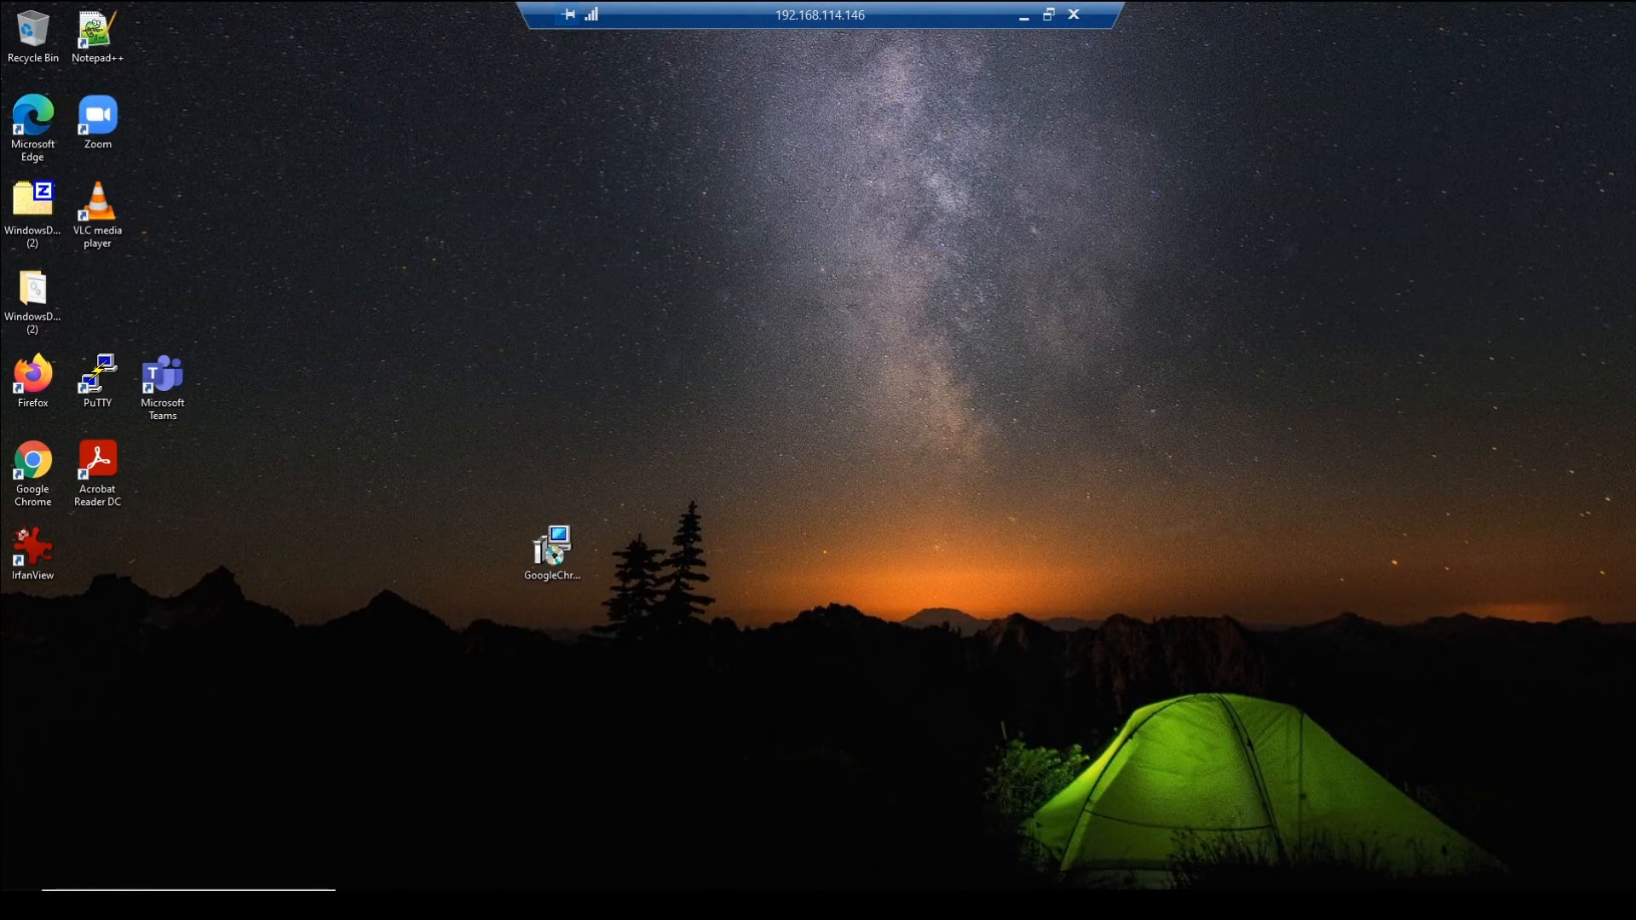
{"action": "left_click", "coordinate": [21, 905]}
{"action": "left_click", "coordinate": [23, 842]}
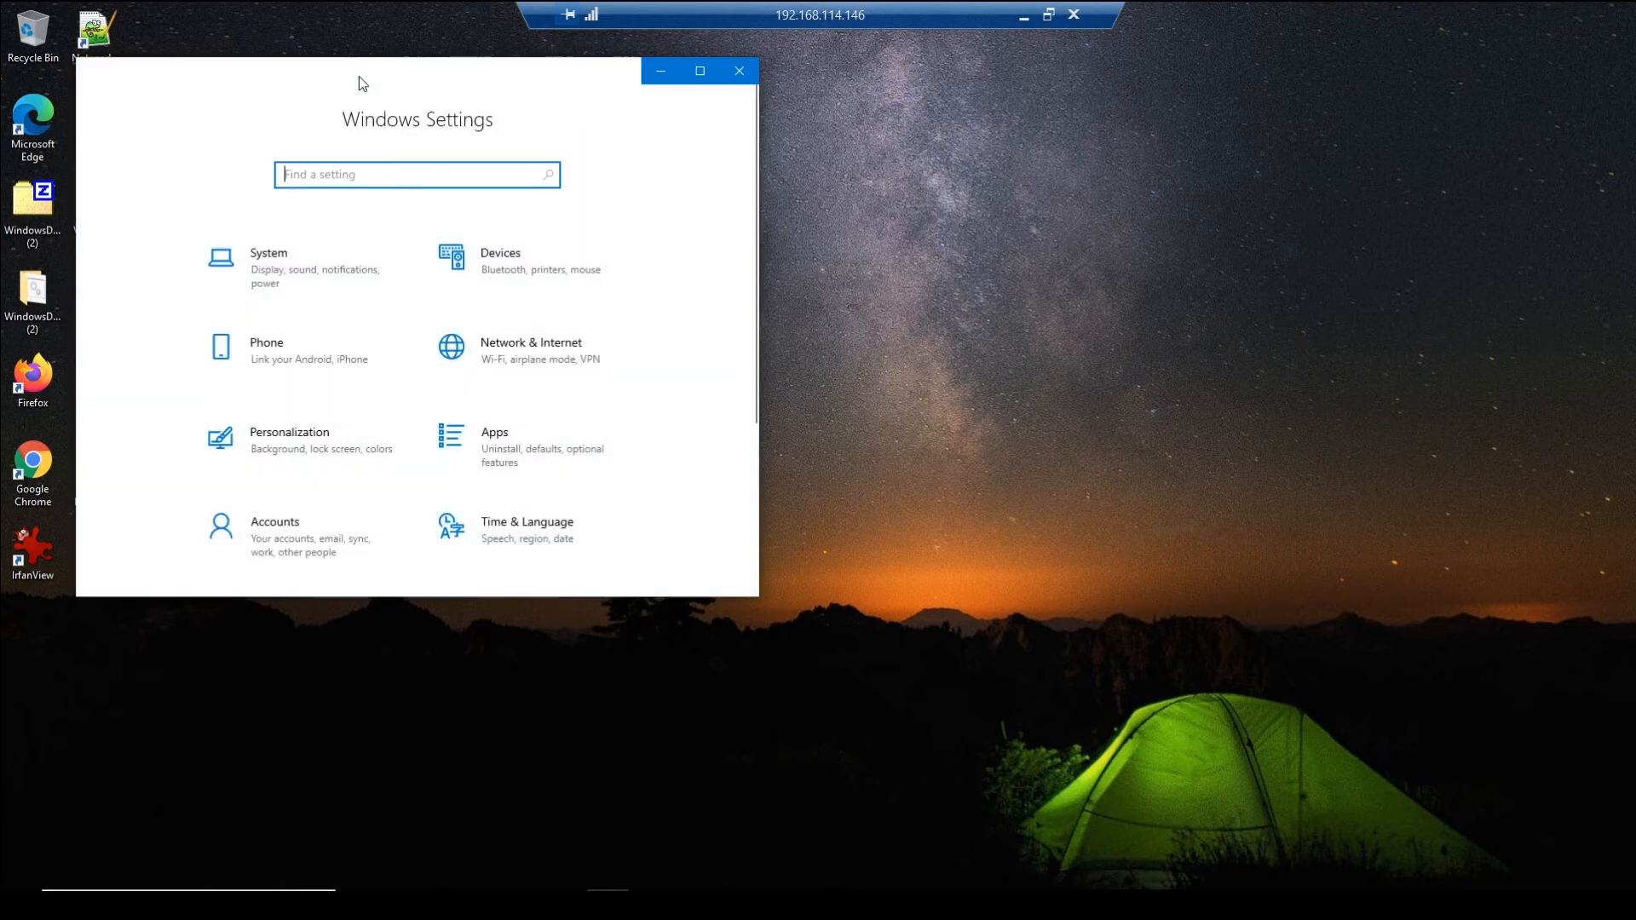
{"action": "double_click", "coordinate": [359, 83]}
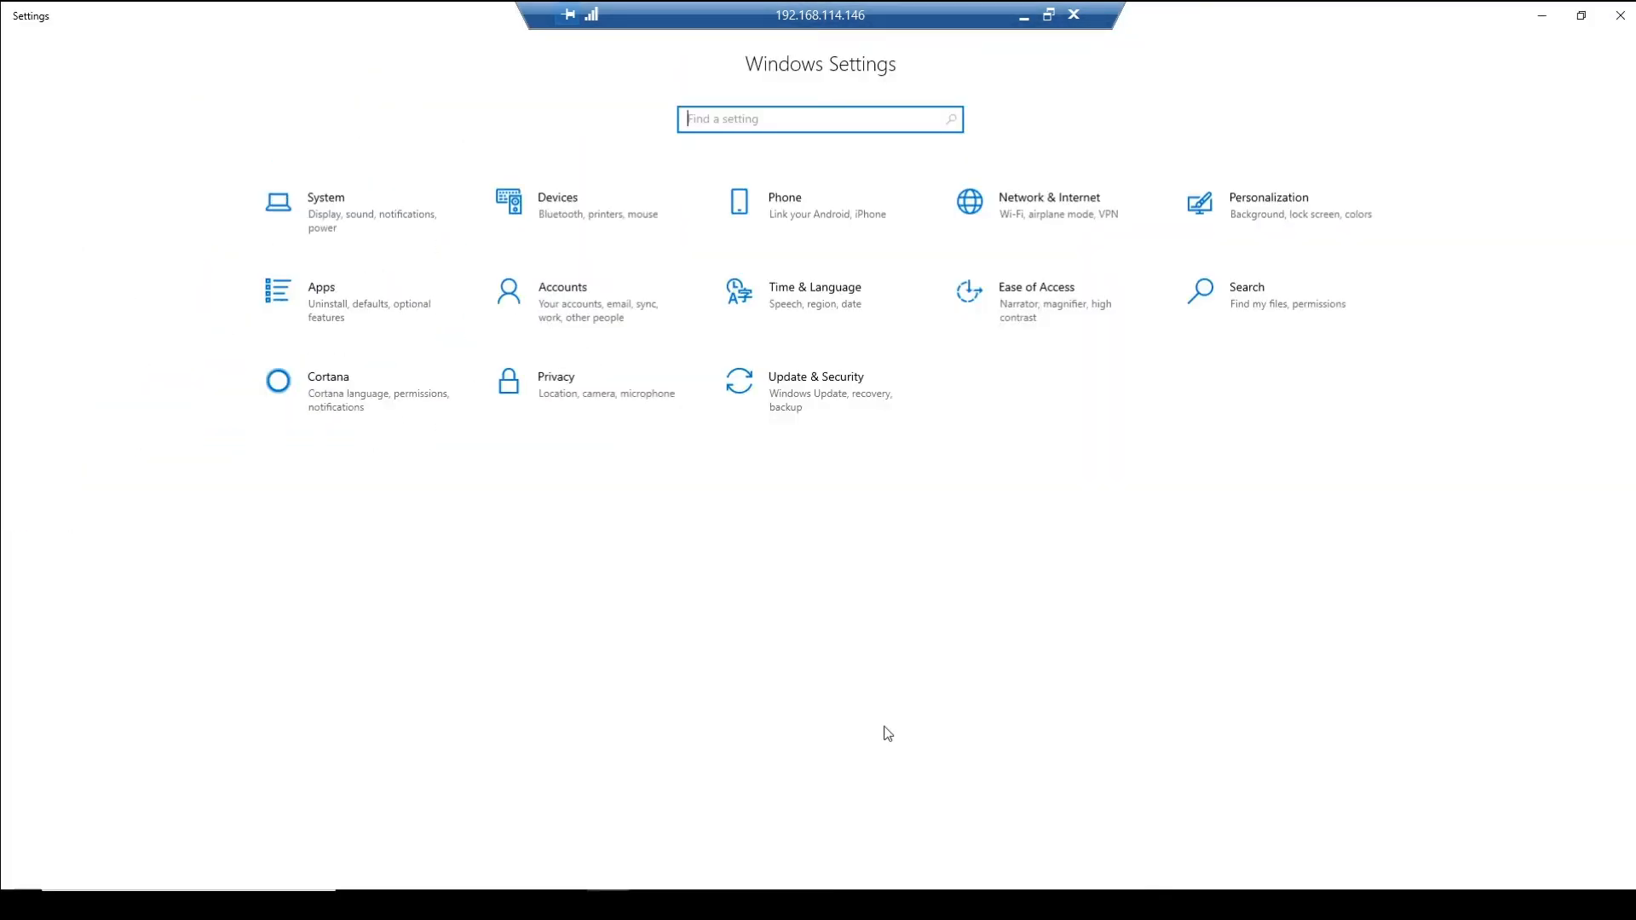
Open the management info of the device's DEV AD domain work connection and sync the device.
{"action": "left_click", "coordinate": [558, 324]}
{"action": "left_click", "coordinate": [79, 329]}
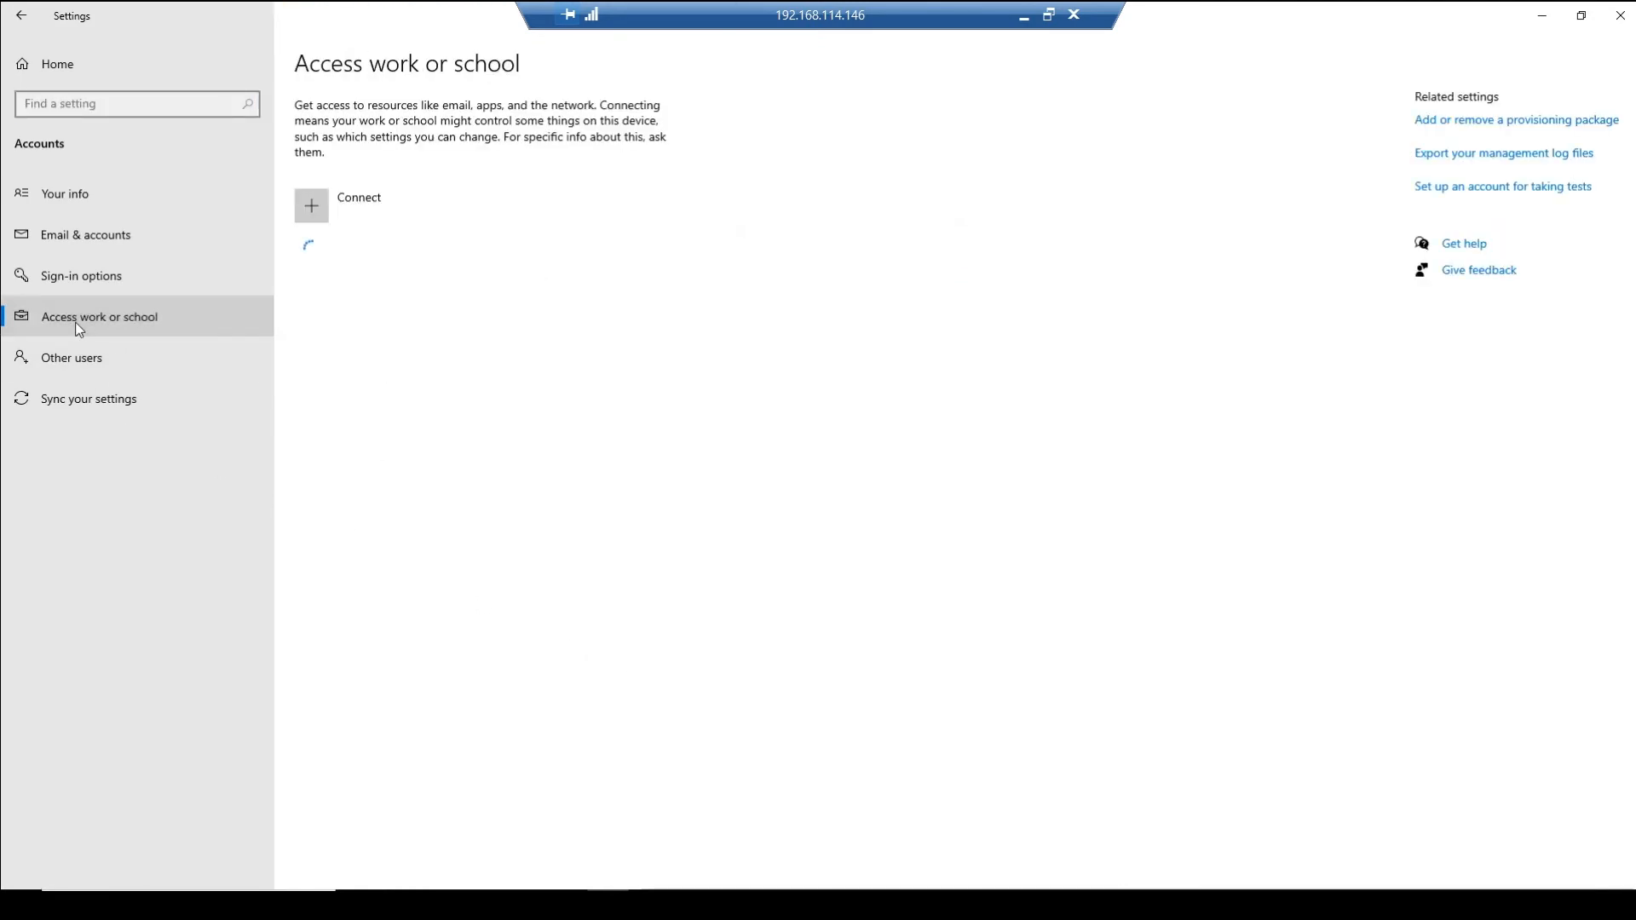
{"action": "left_click", "coordinate": [431, 267]}
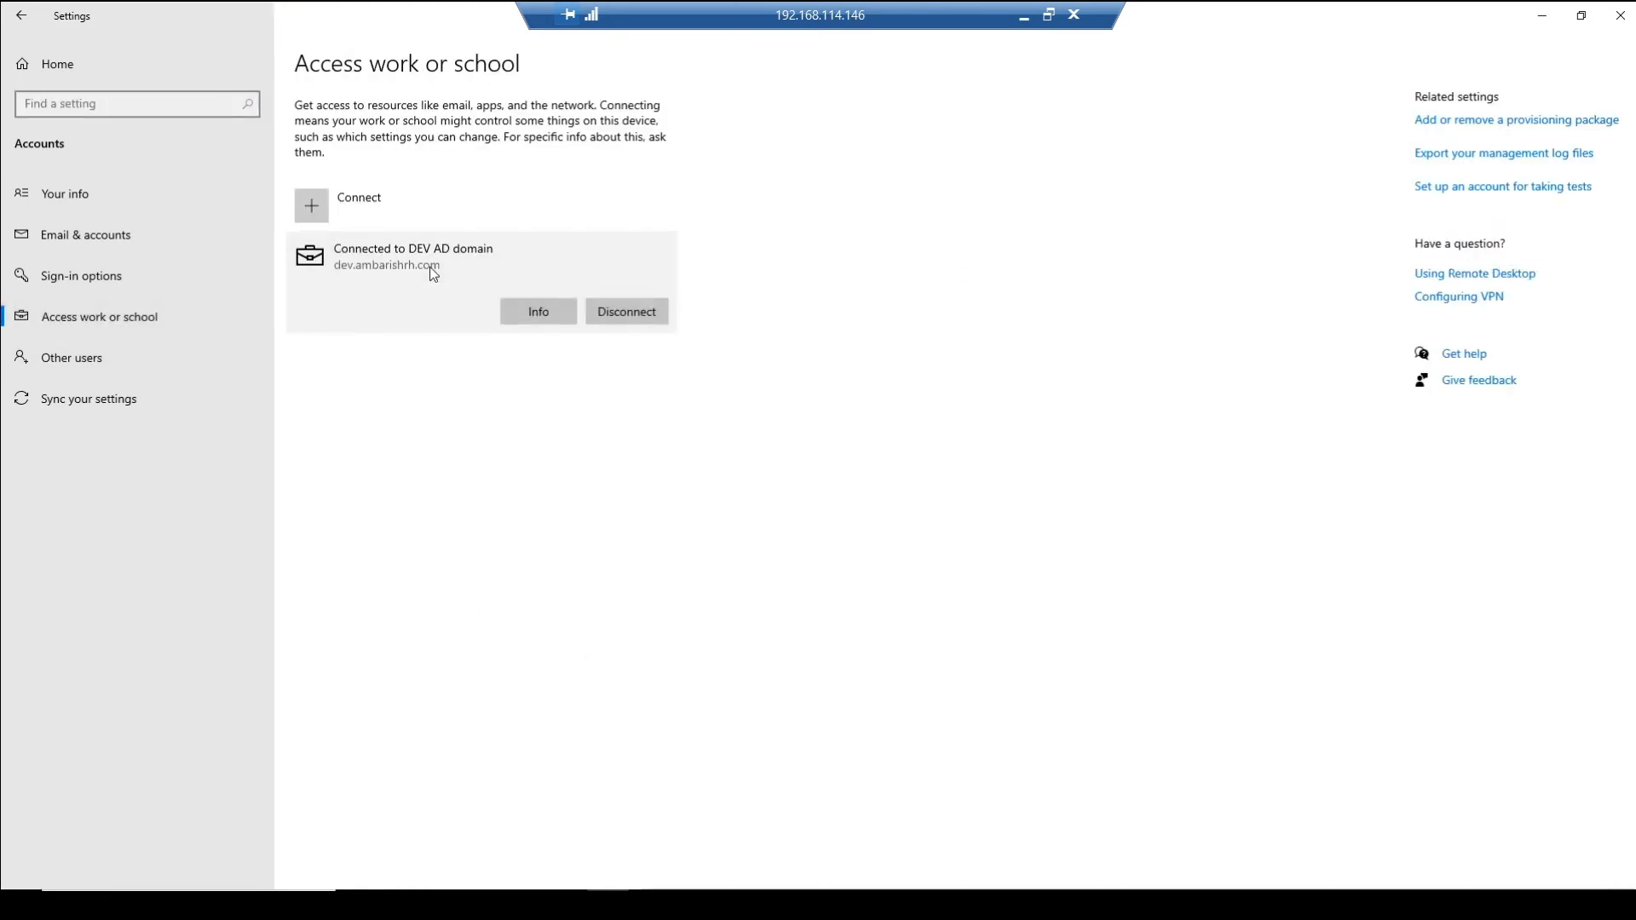
{"action": "left_click", "coordinate": [534, 319]}
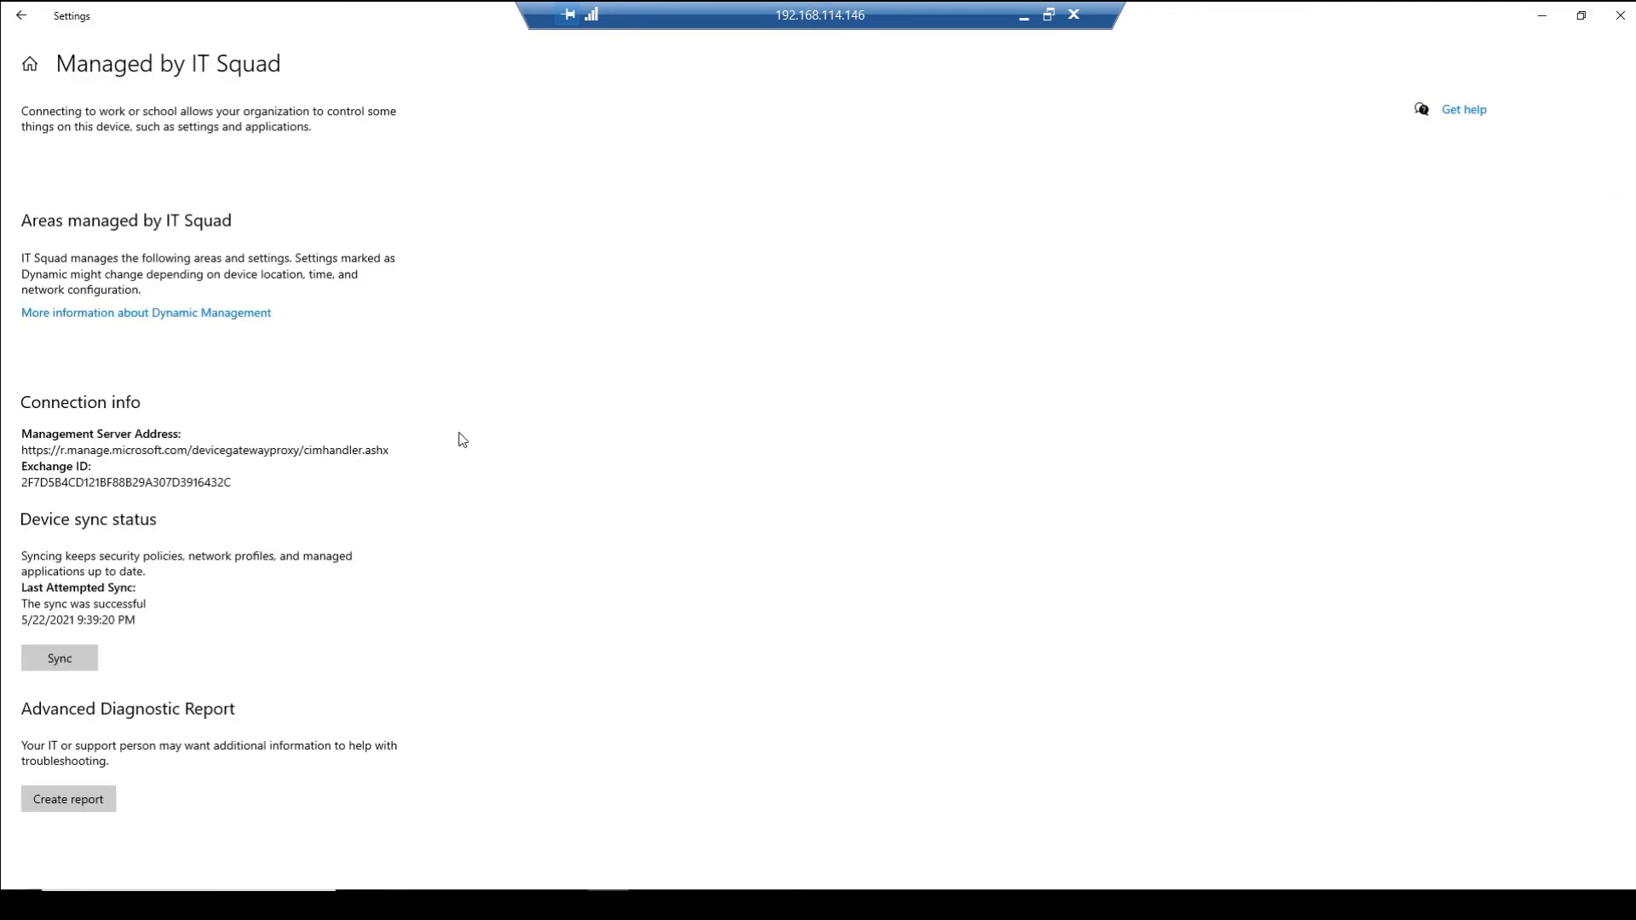
{"action": "left_click", "coordinate": [67, 659]}
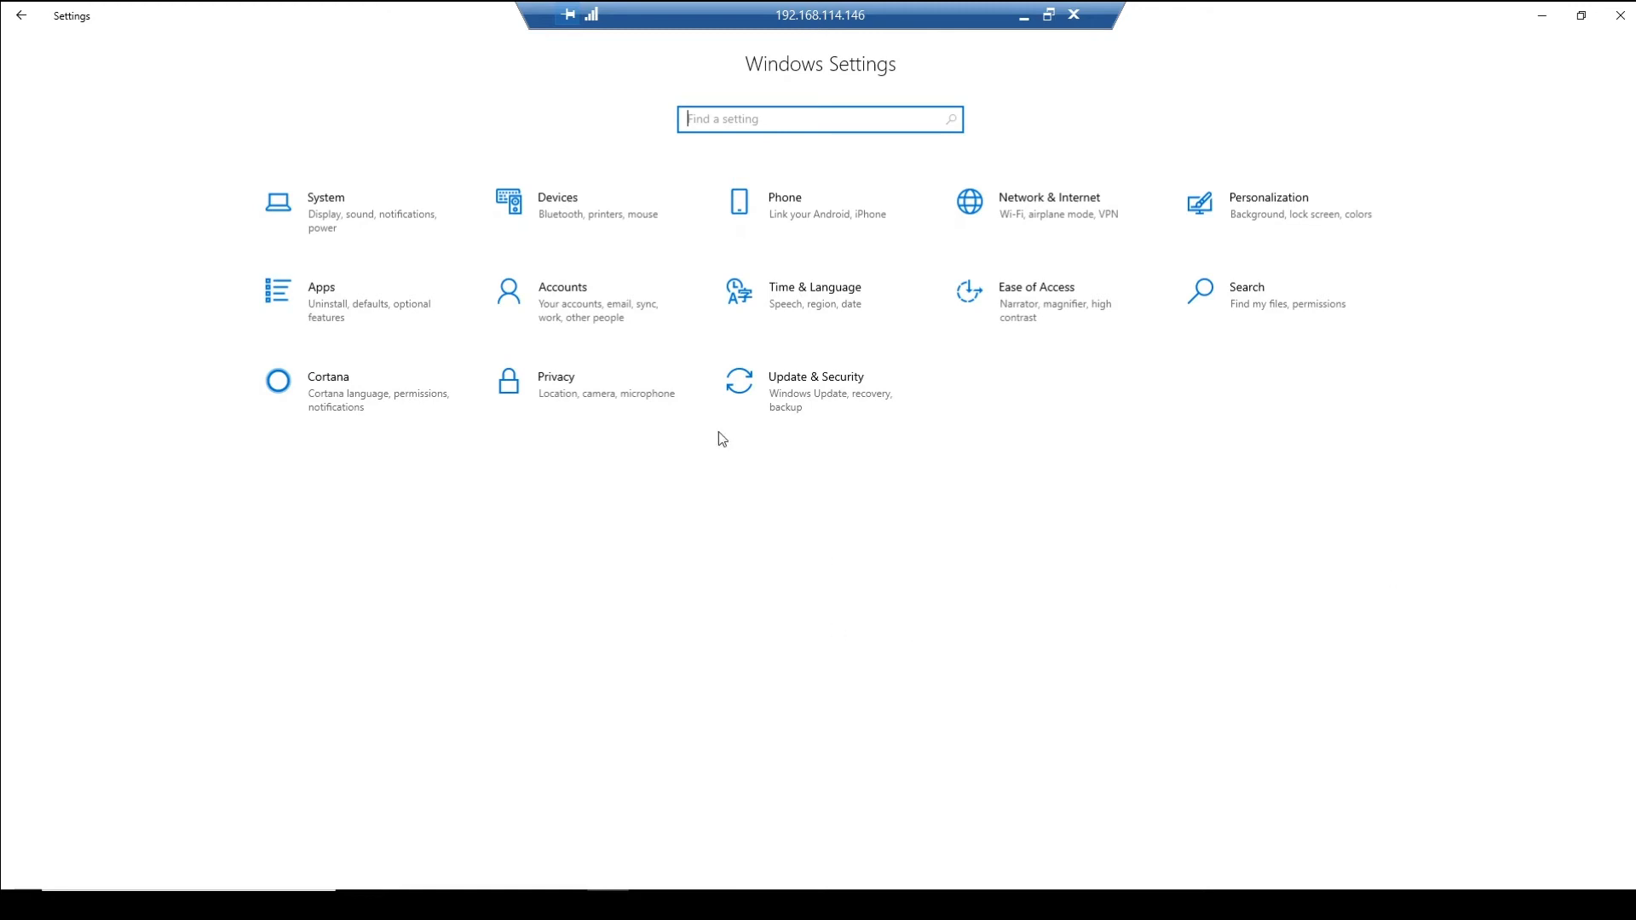
Reopen the DEV AD domain connection's management info to check the device sync status.
{"action": "left_click", "coordinate": [609, 325]}
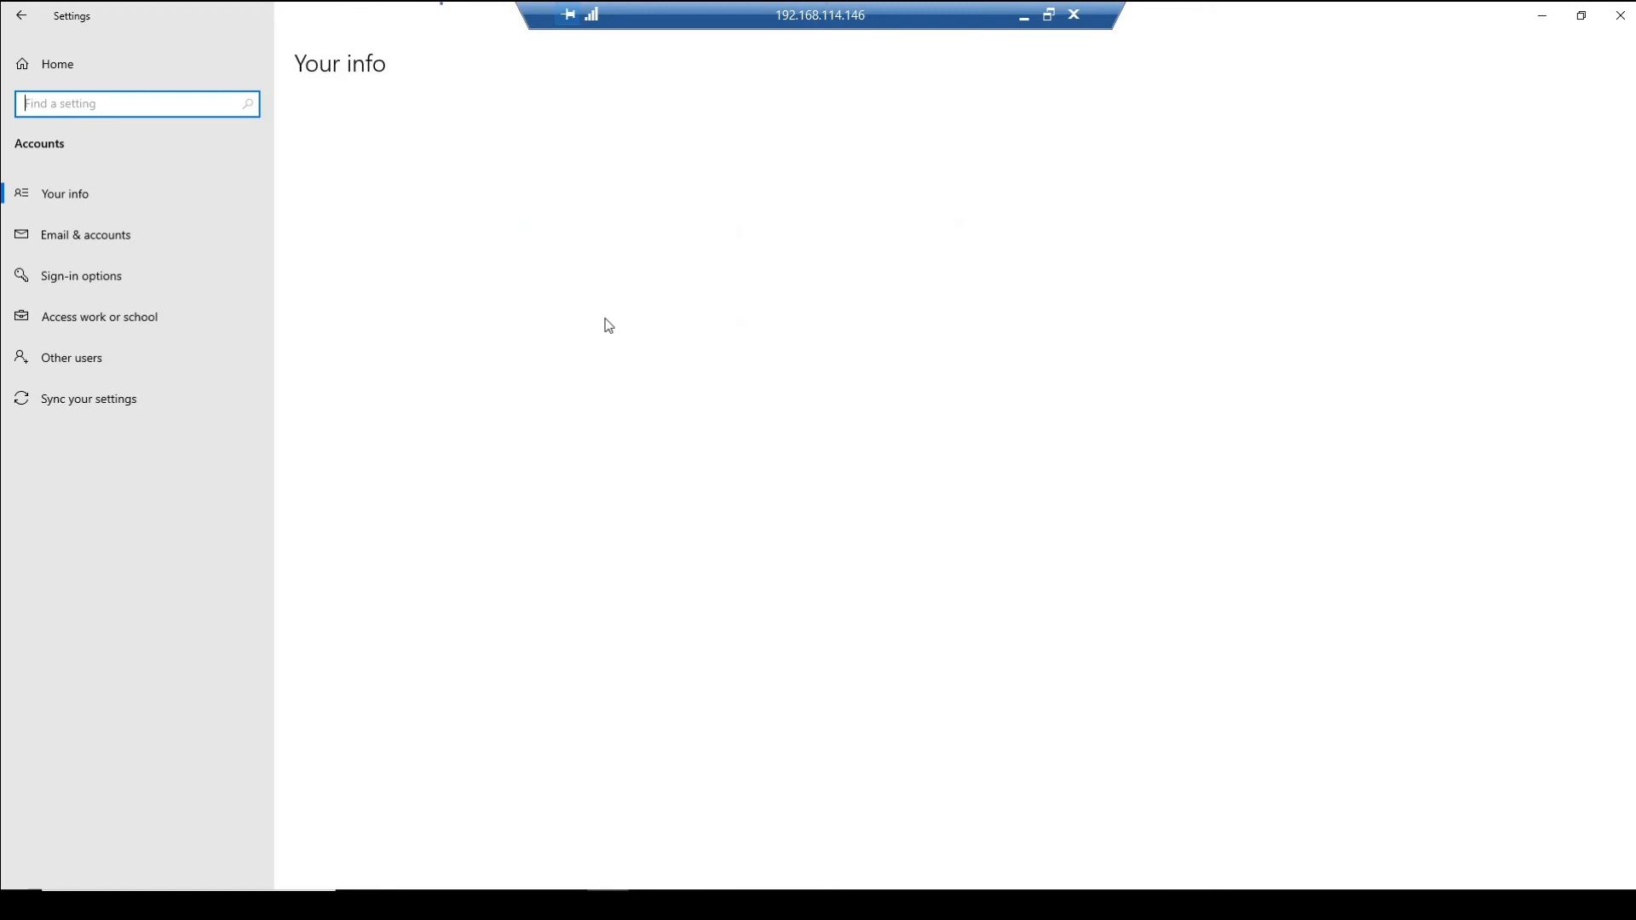
{"action": "left_click", "coordinate": [153, 323]}
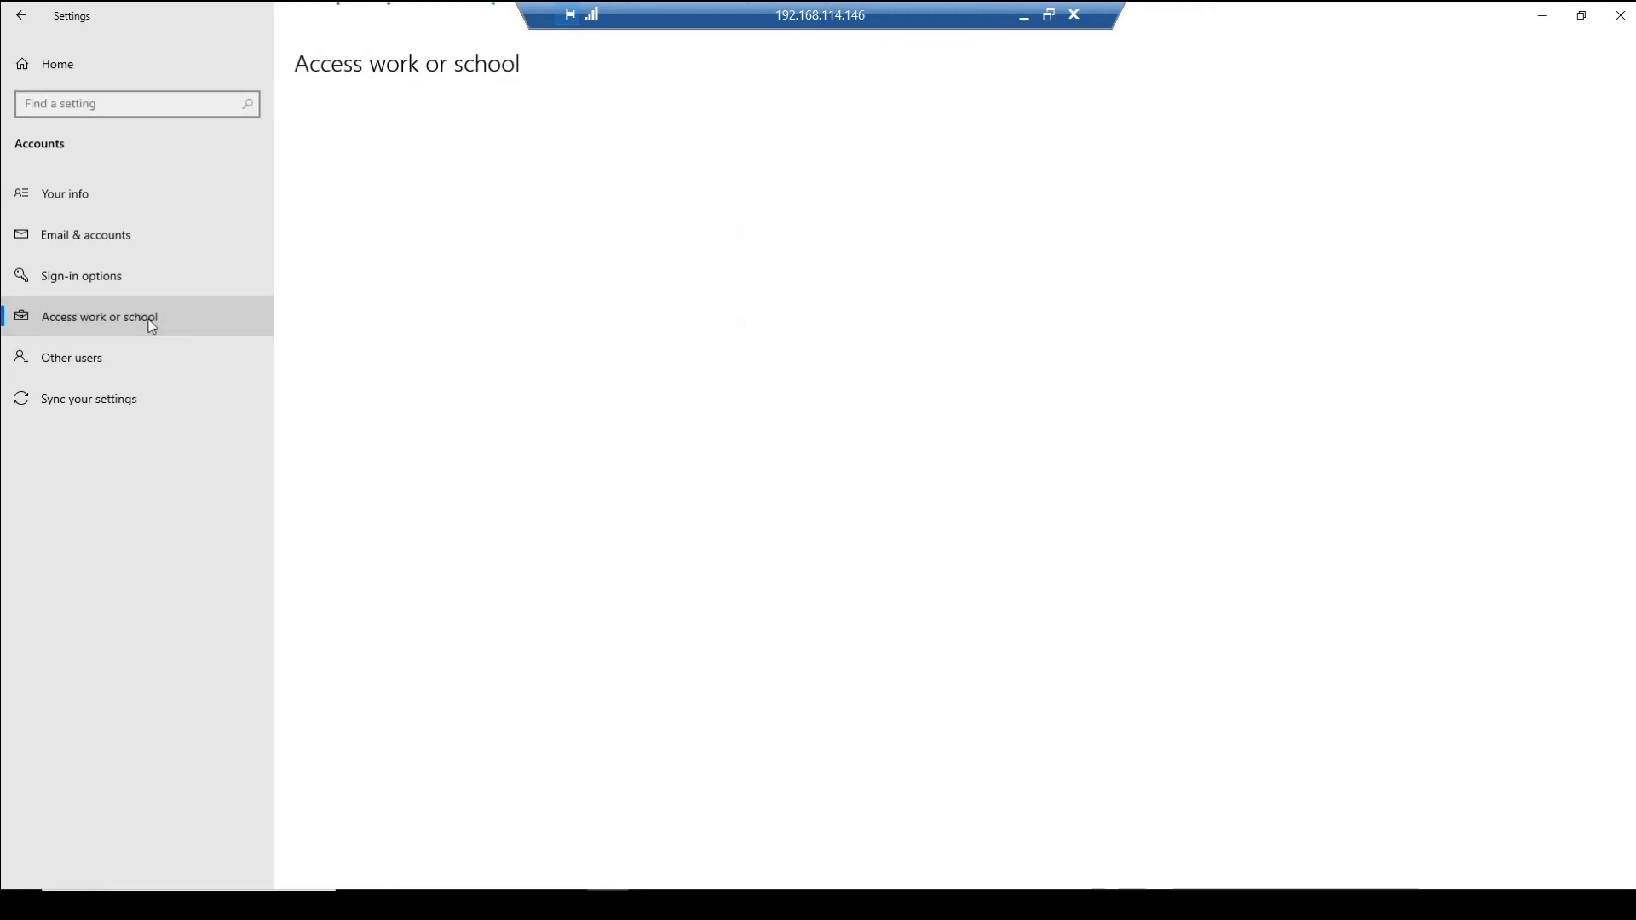
{"action": "left_click", "coordinate": [395, 263]}
{"action": "left_click", "coordinate": [549, 312]}
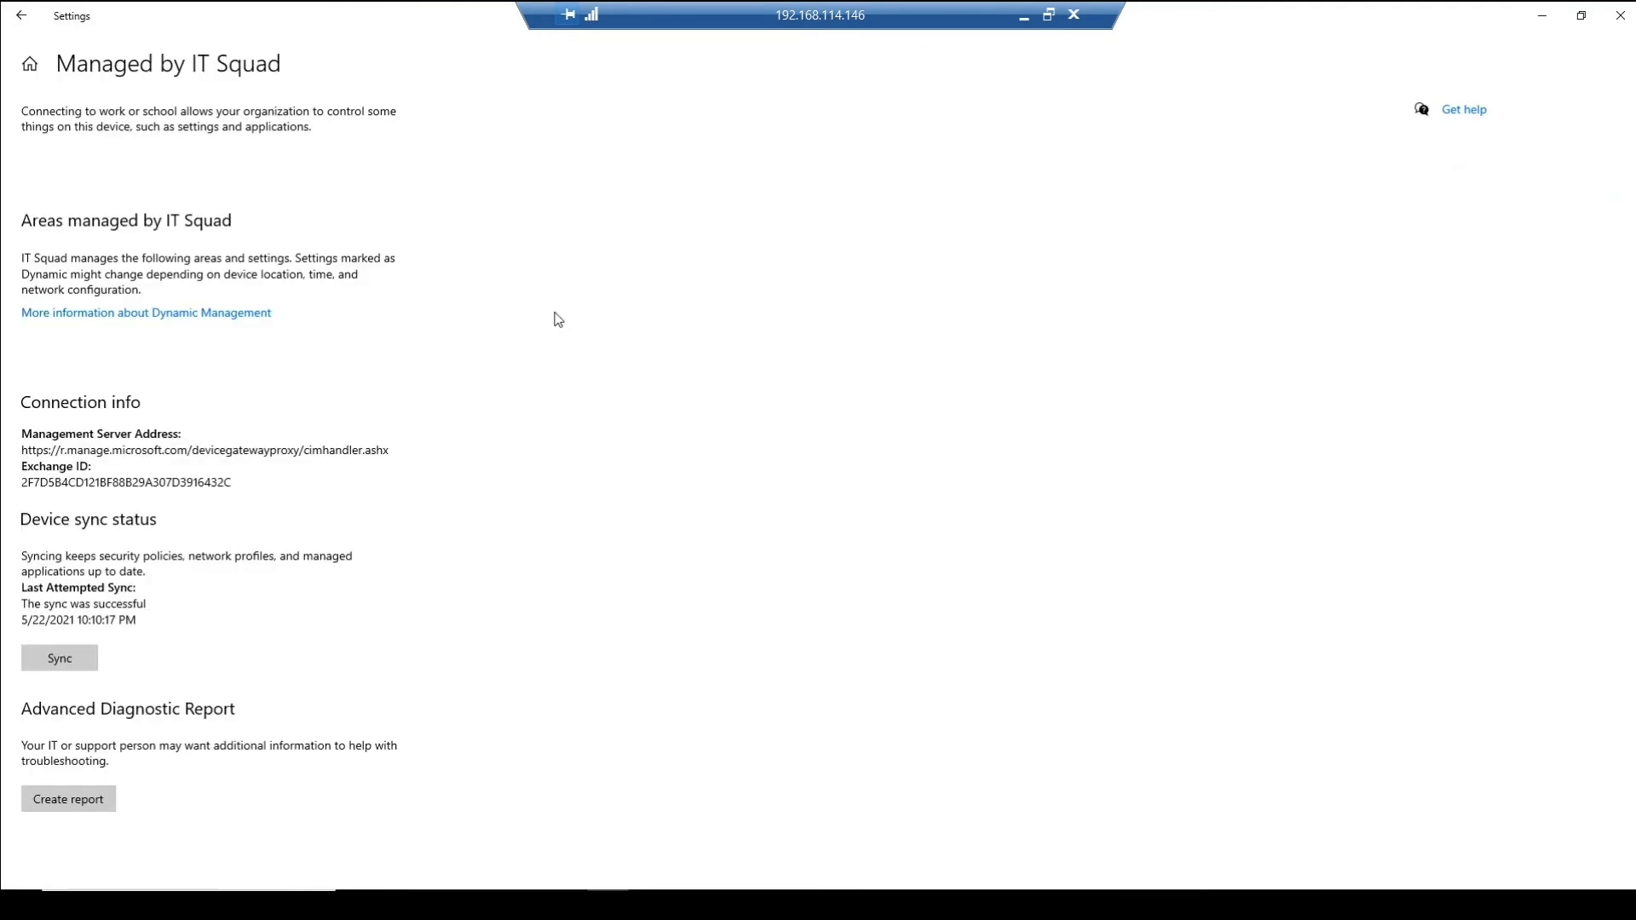
Sync the device again and review the configured update policies in Windows Update.
{"action": "left_click", "coordinate": [56, 660]}
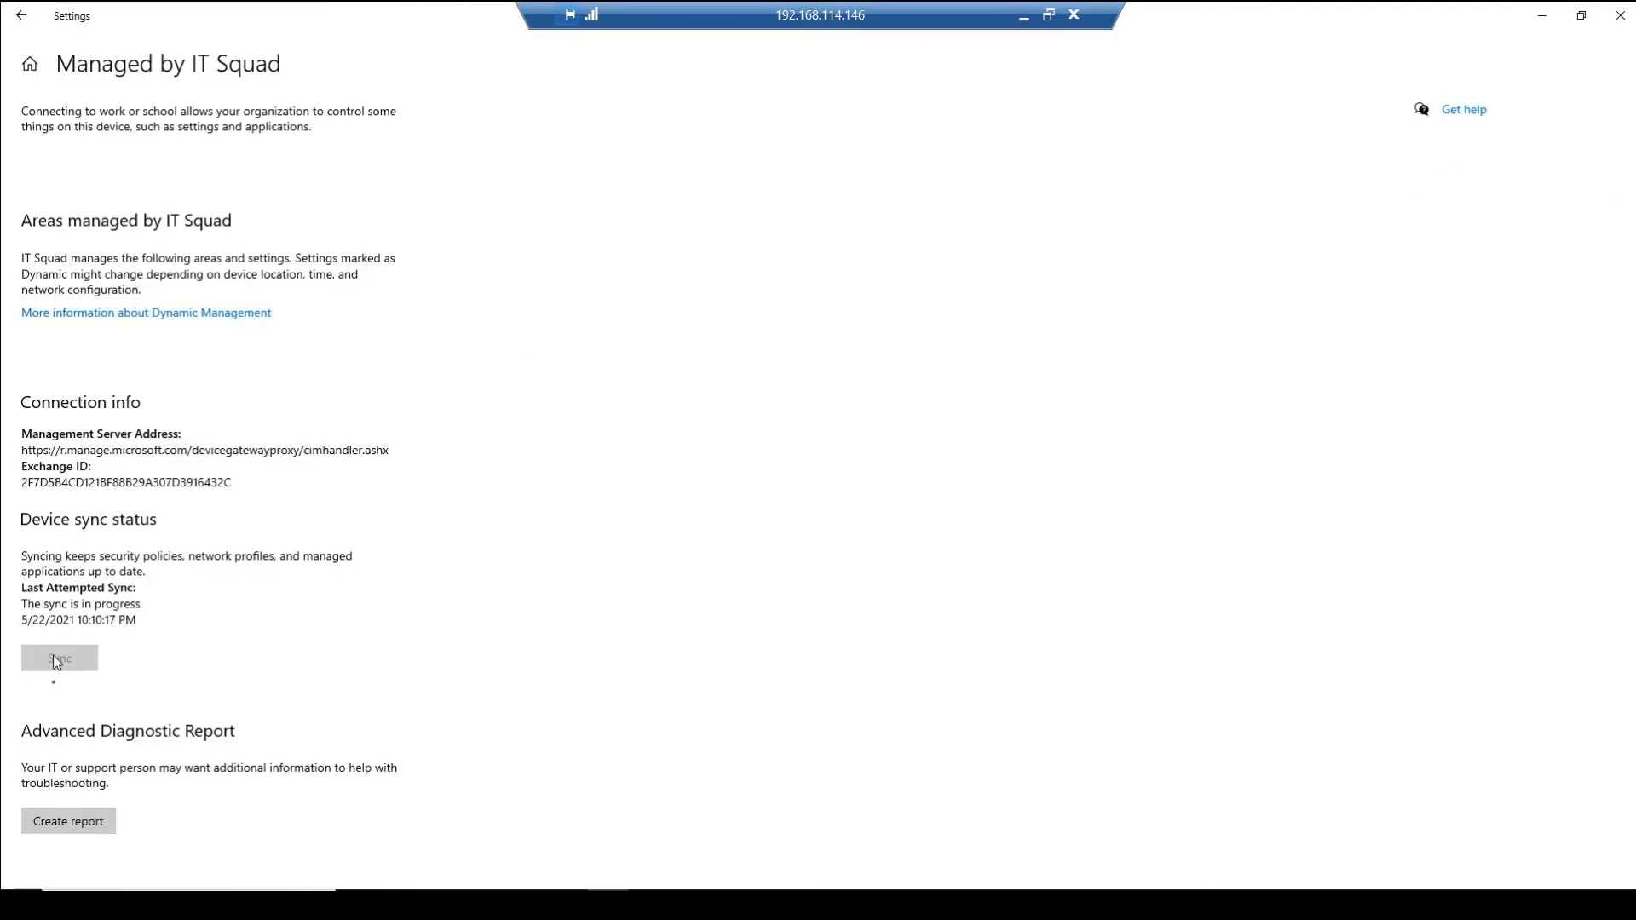
{"action": "left_click", "coordinate": [30, 66]}
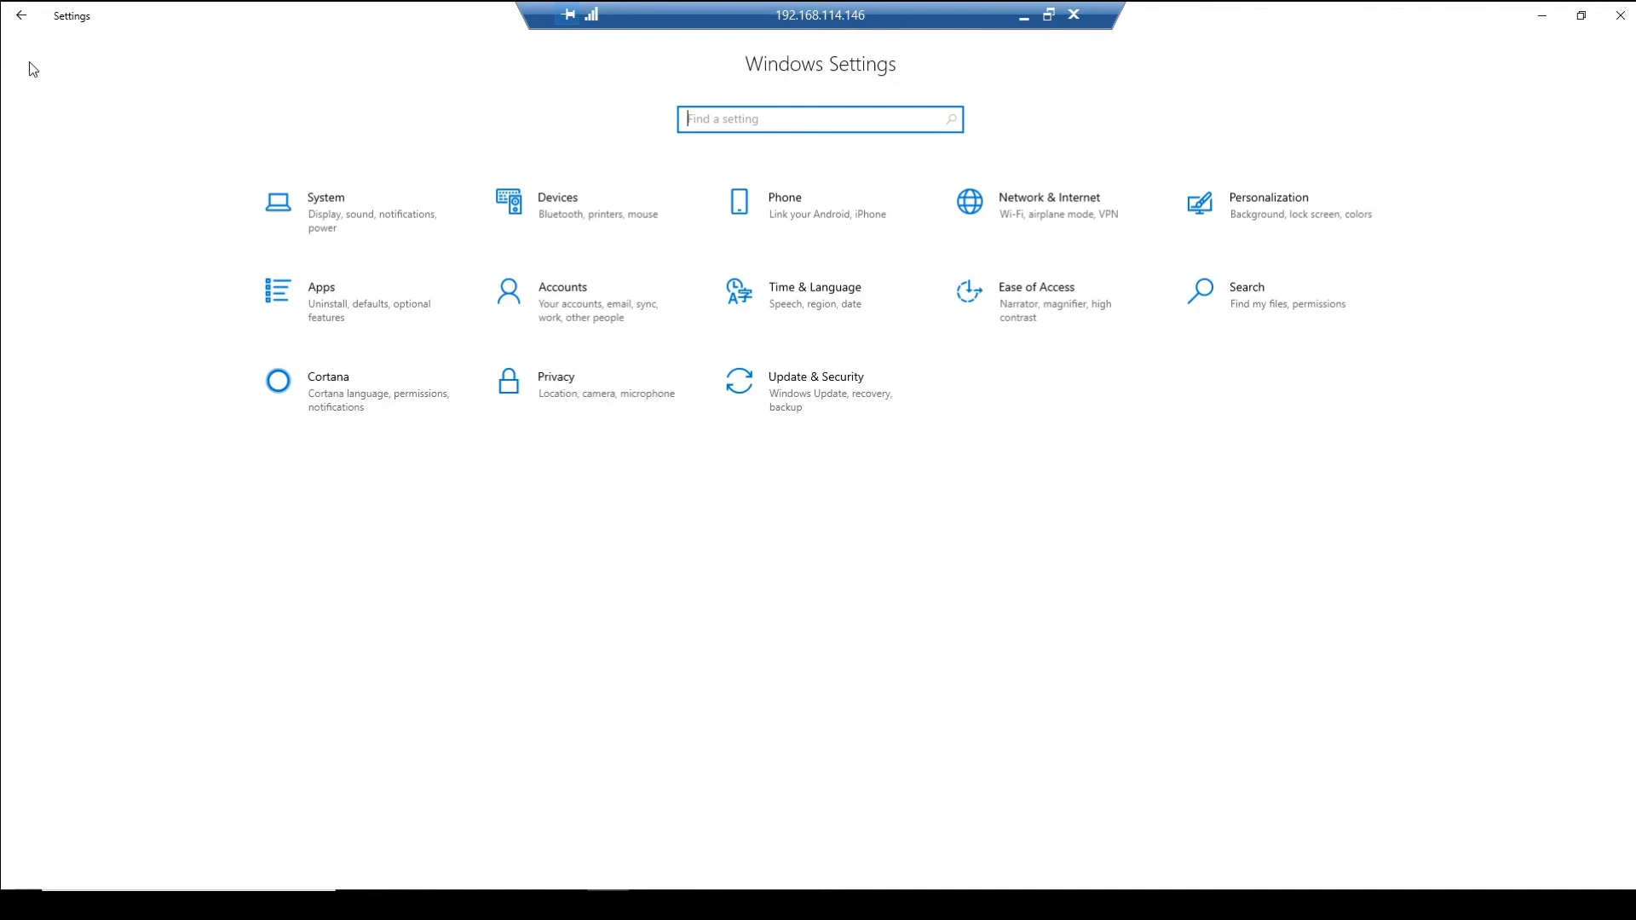
{"action": "left_click", "coordinate": [854, 408]}
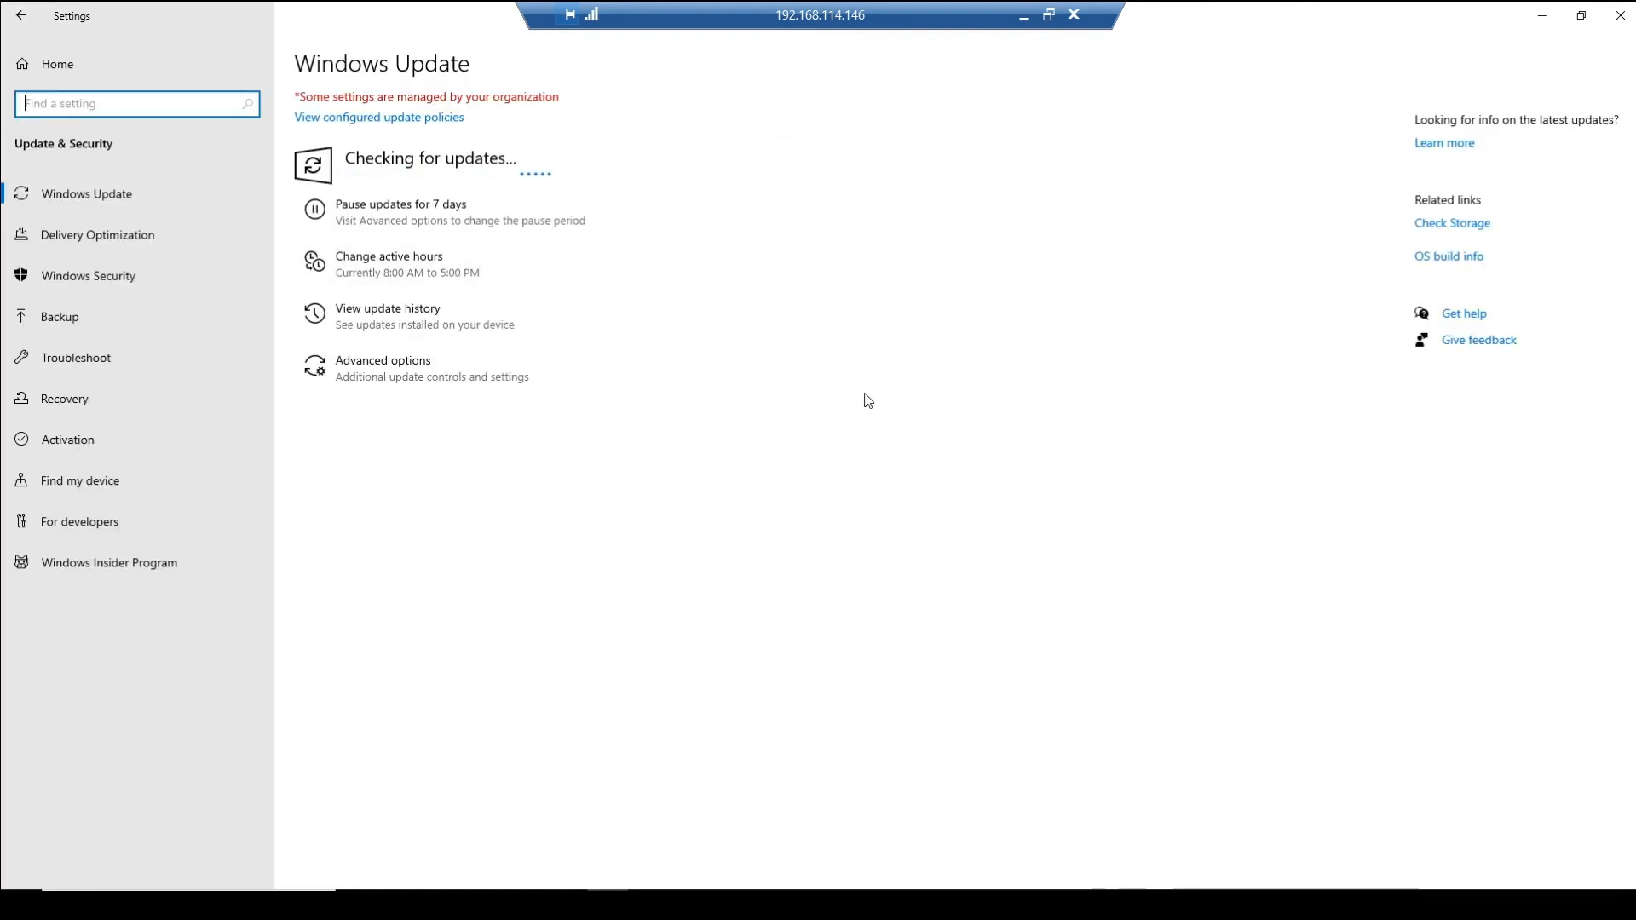
{"action": "left_click_drag", "start_coordinate": [297, 96], "coordinate": [558, 96]}
{"action": "left_click", "coordinate": [438, 121]}
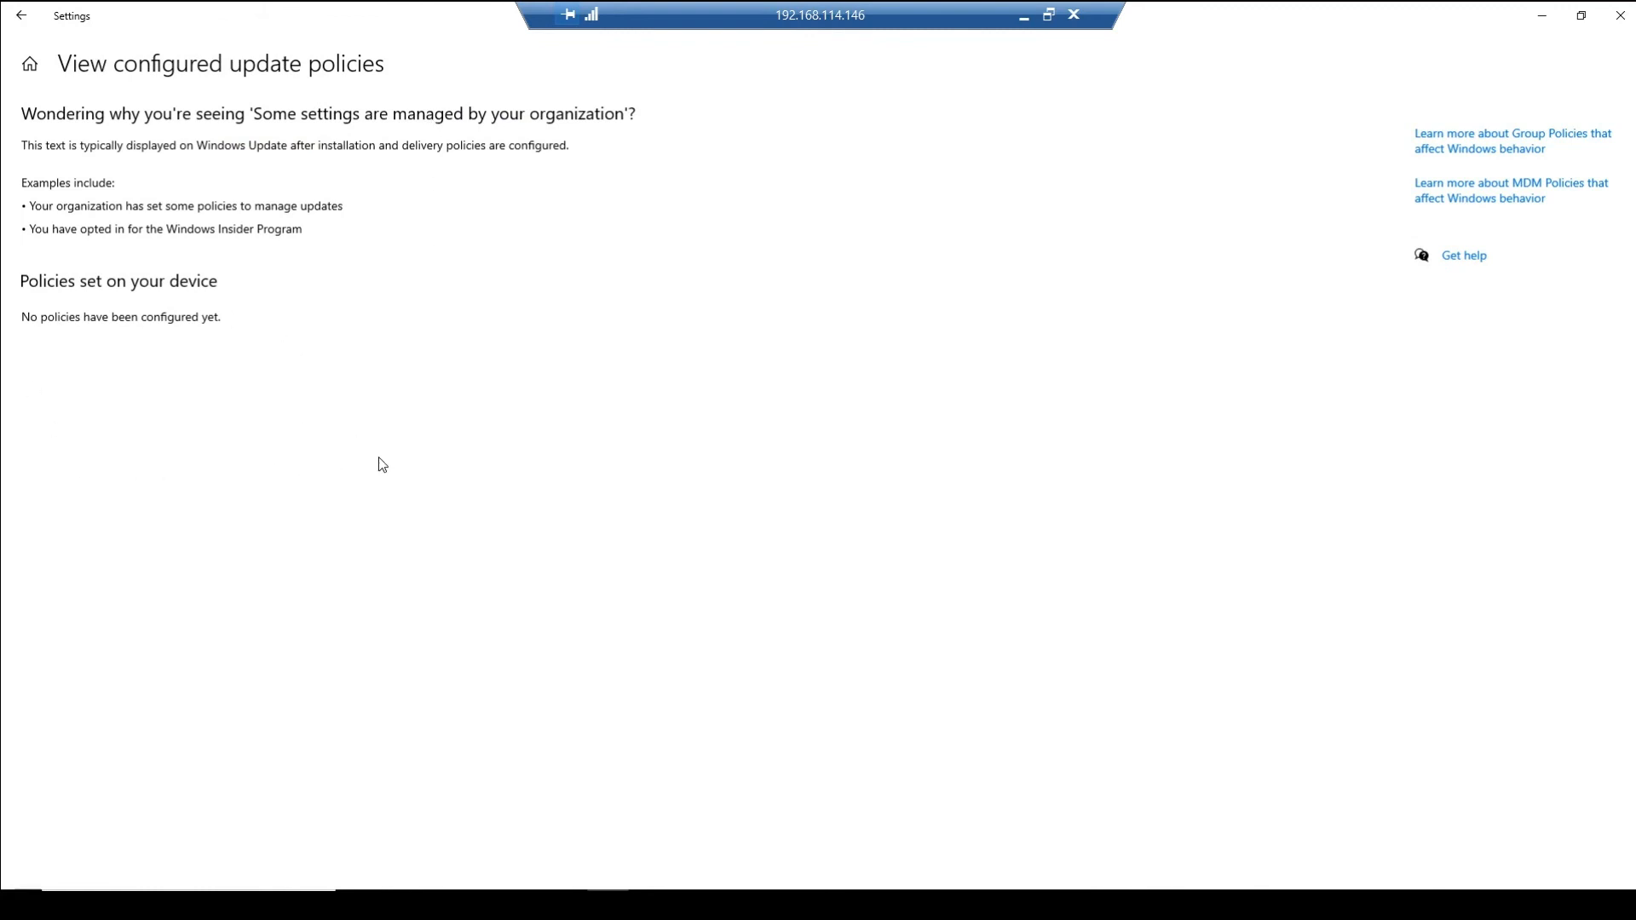
{"action": "left_click", "coordinate": [21, 15]}
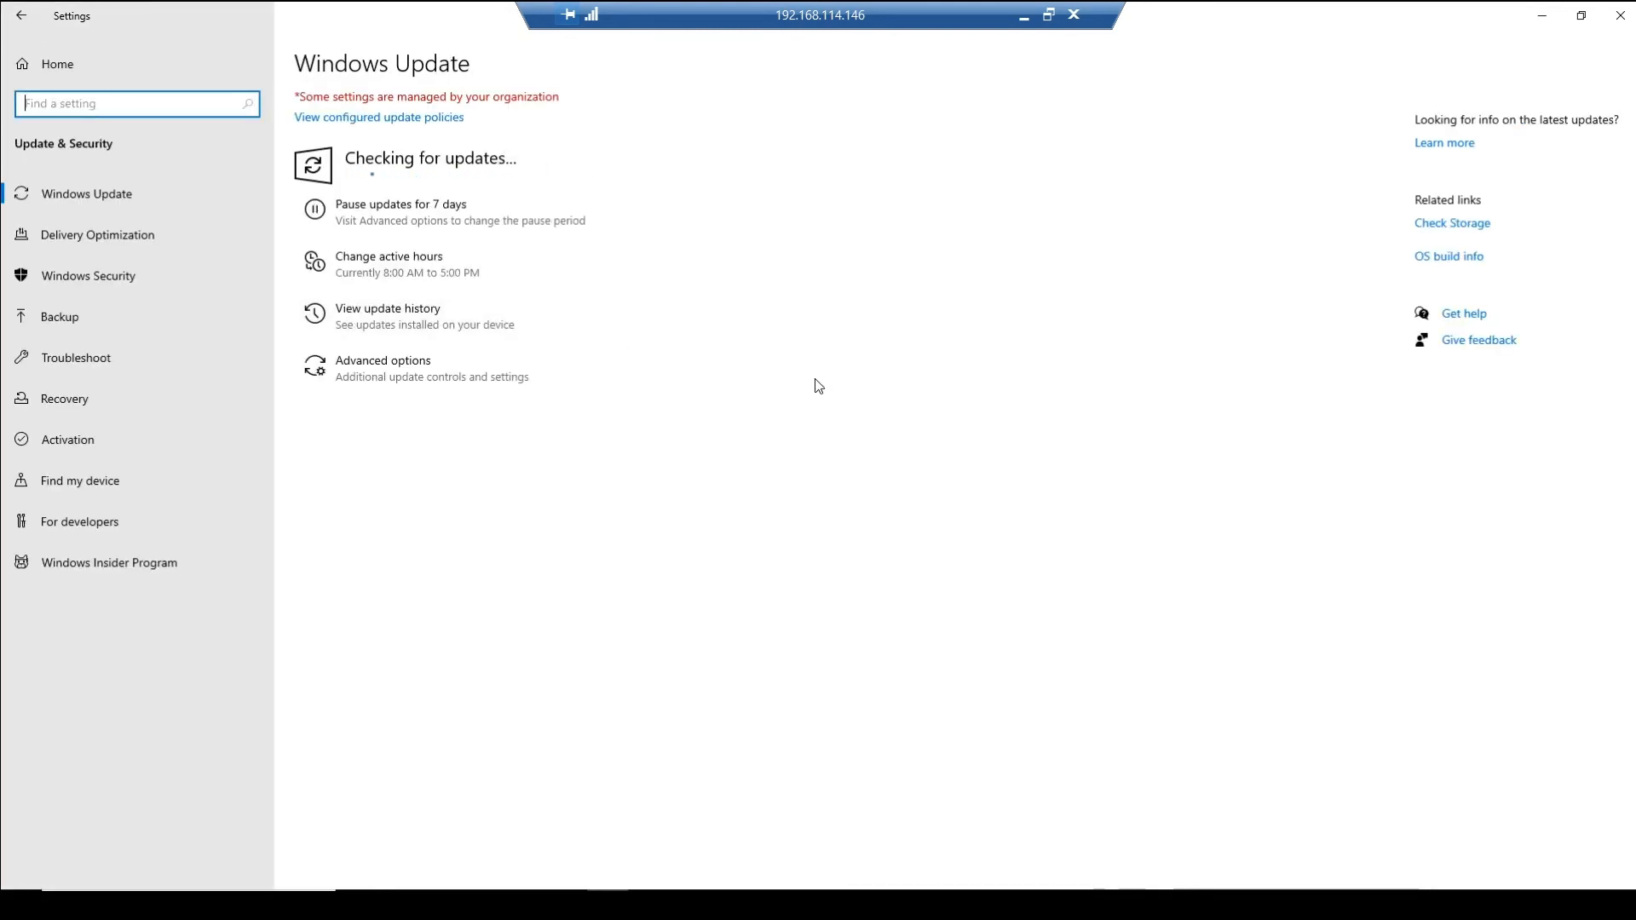
{"action": "left_click", "coordinate": [1024, 19]}
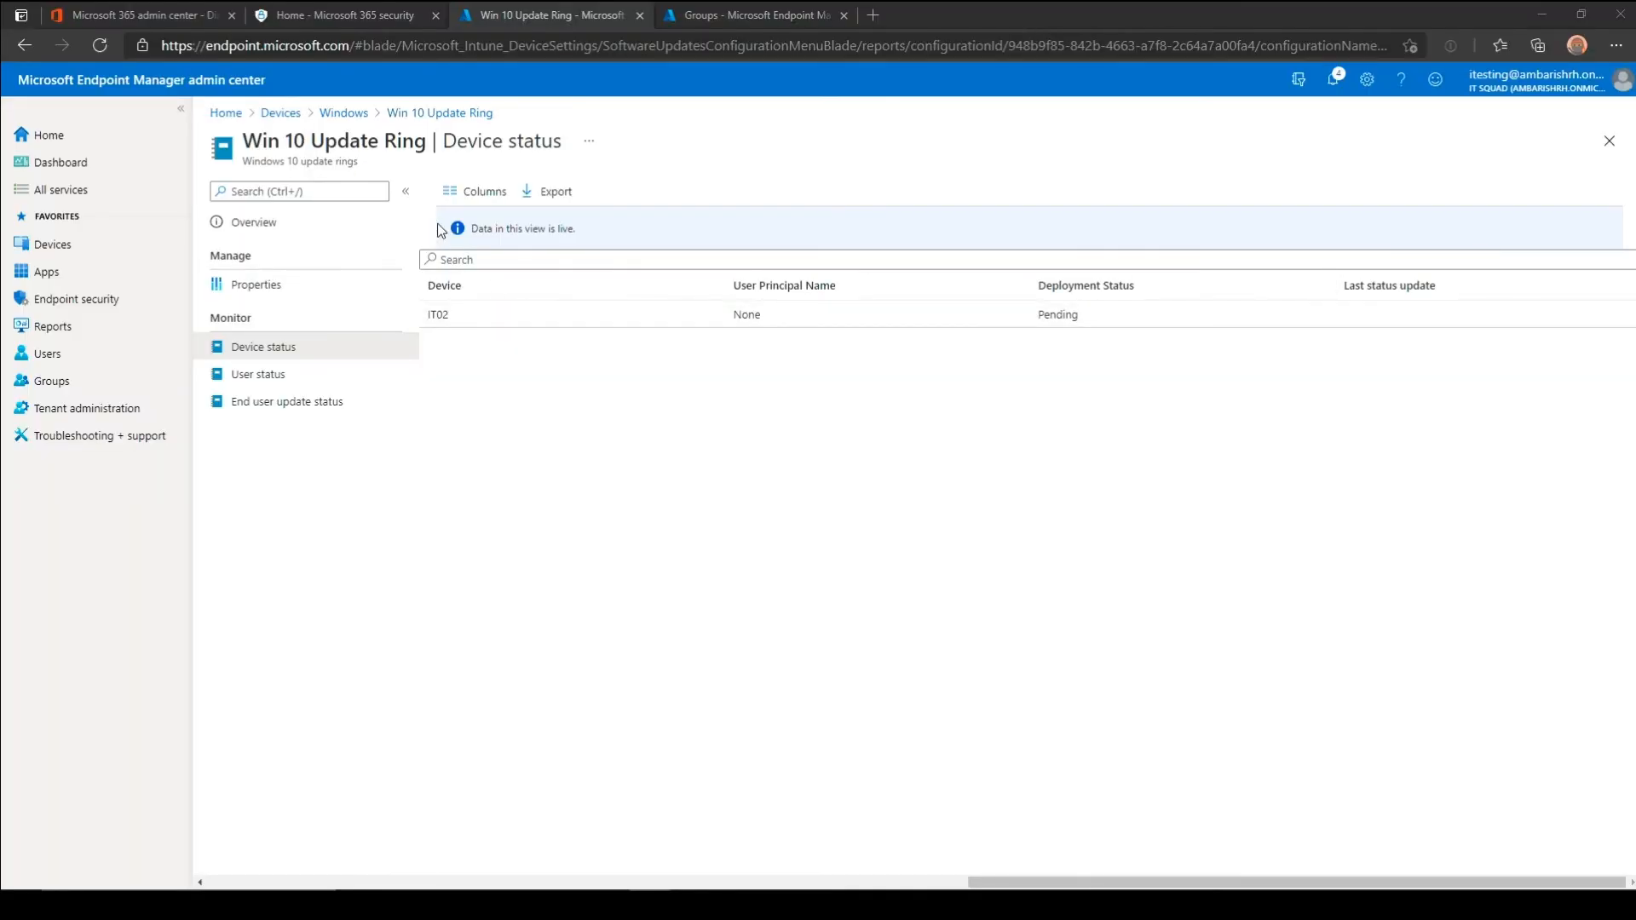
{"action": "left_click", "coordinate": [273, 368]}
{"action": "left_click", "coordinate": [274, 354]}
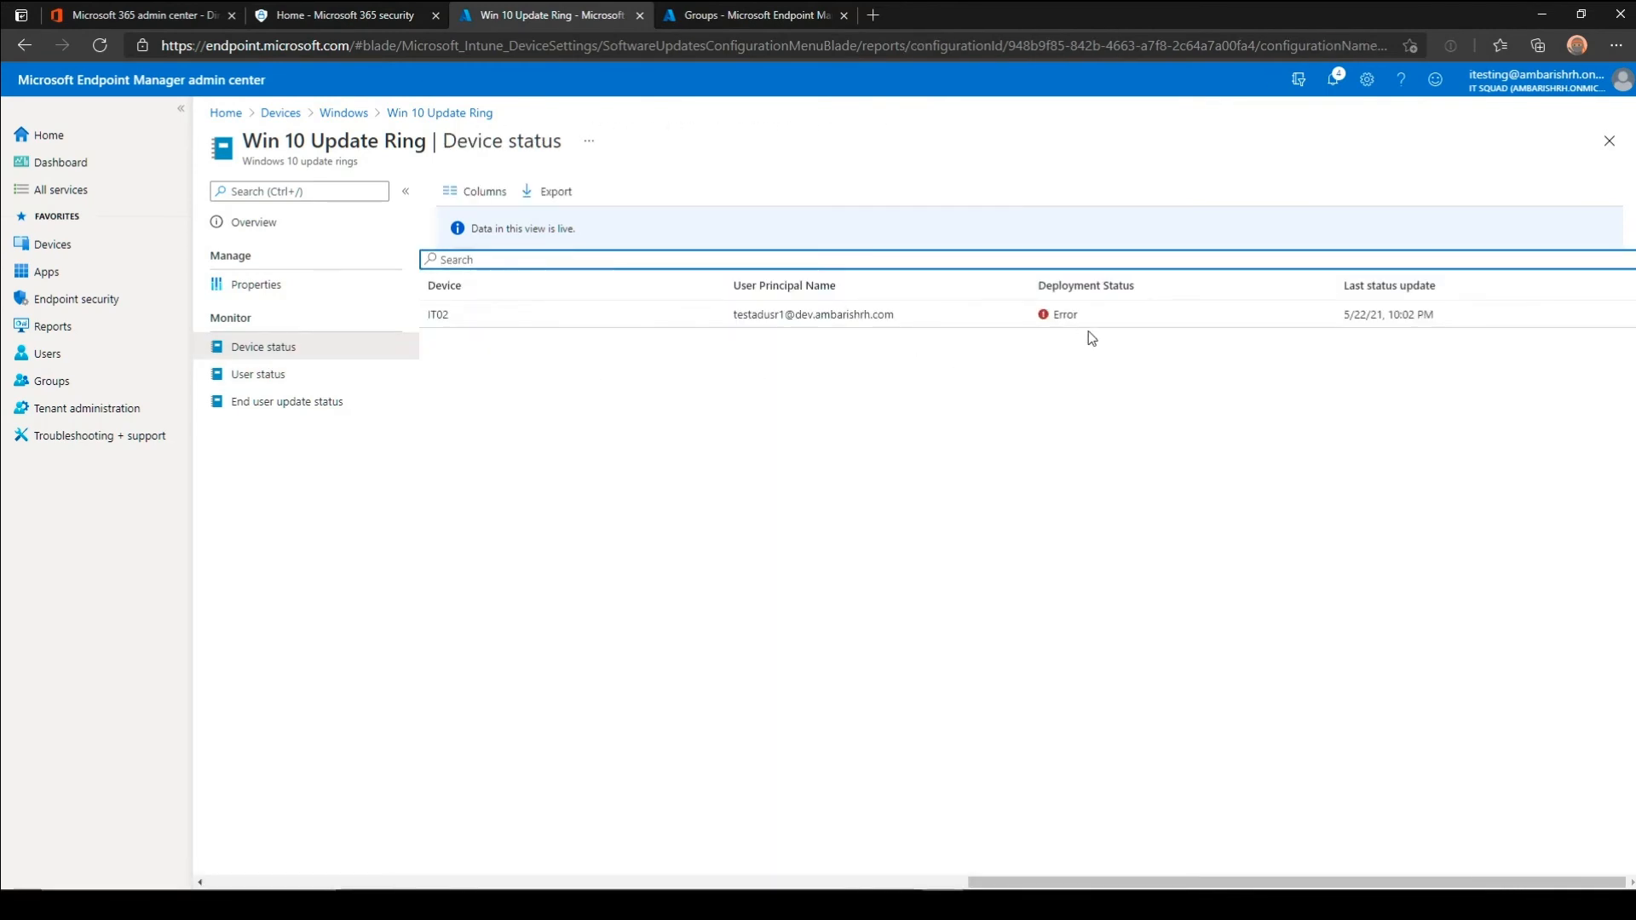
{"action": "left_click", "coordinate": [1057, 315]}
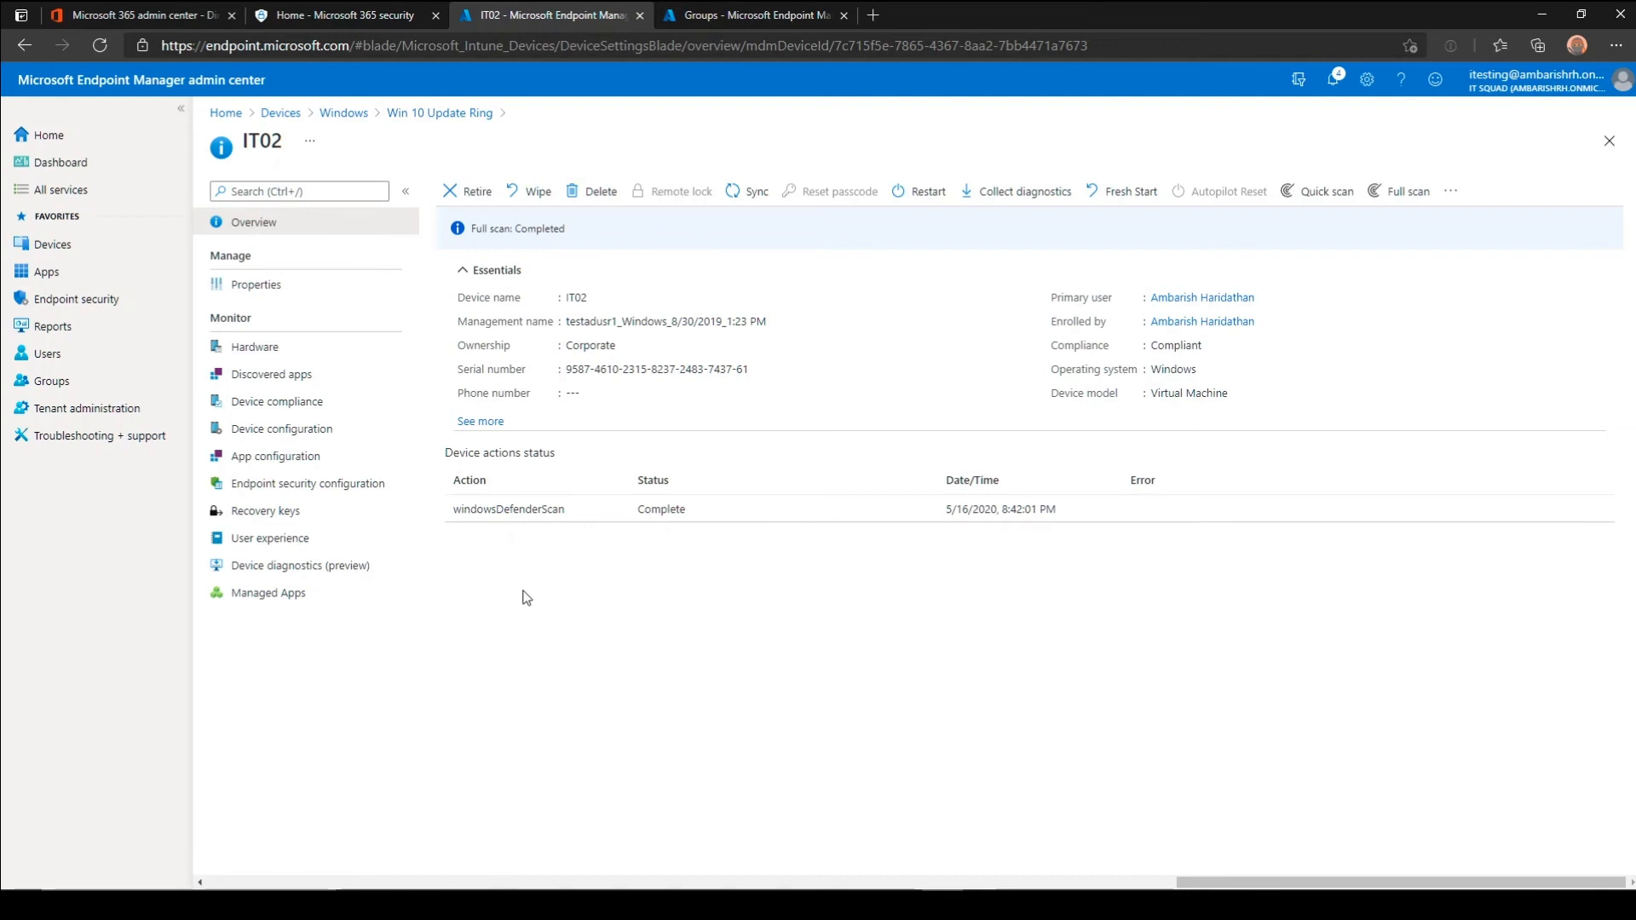
Open Win 10 Update Ring in IT02's device configuration and view the error details of the Servicing channel setting.
{"action": "left_click", "coordinate": [286, 438]}
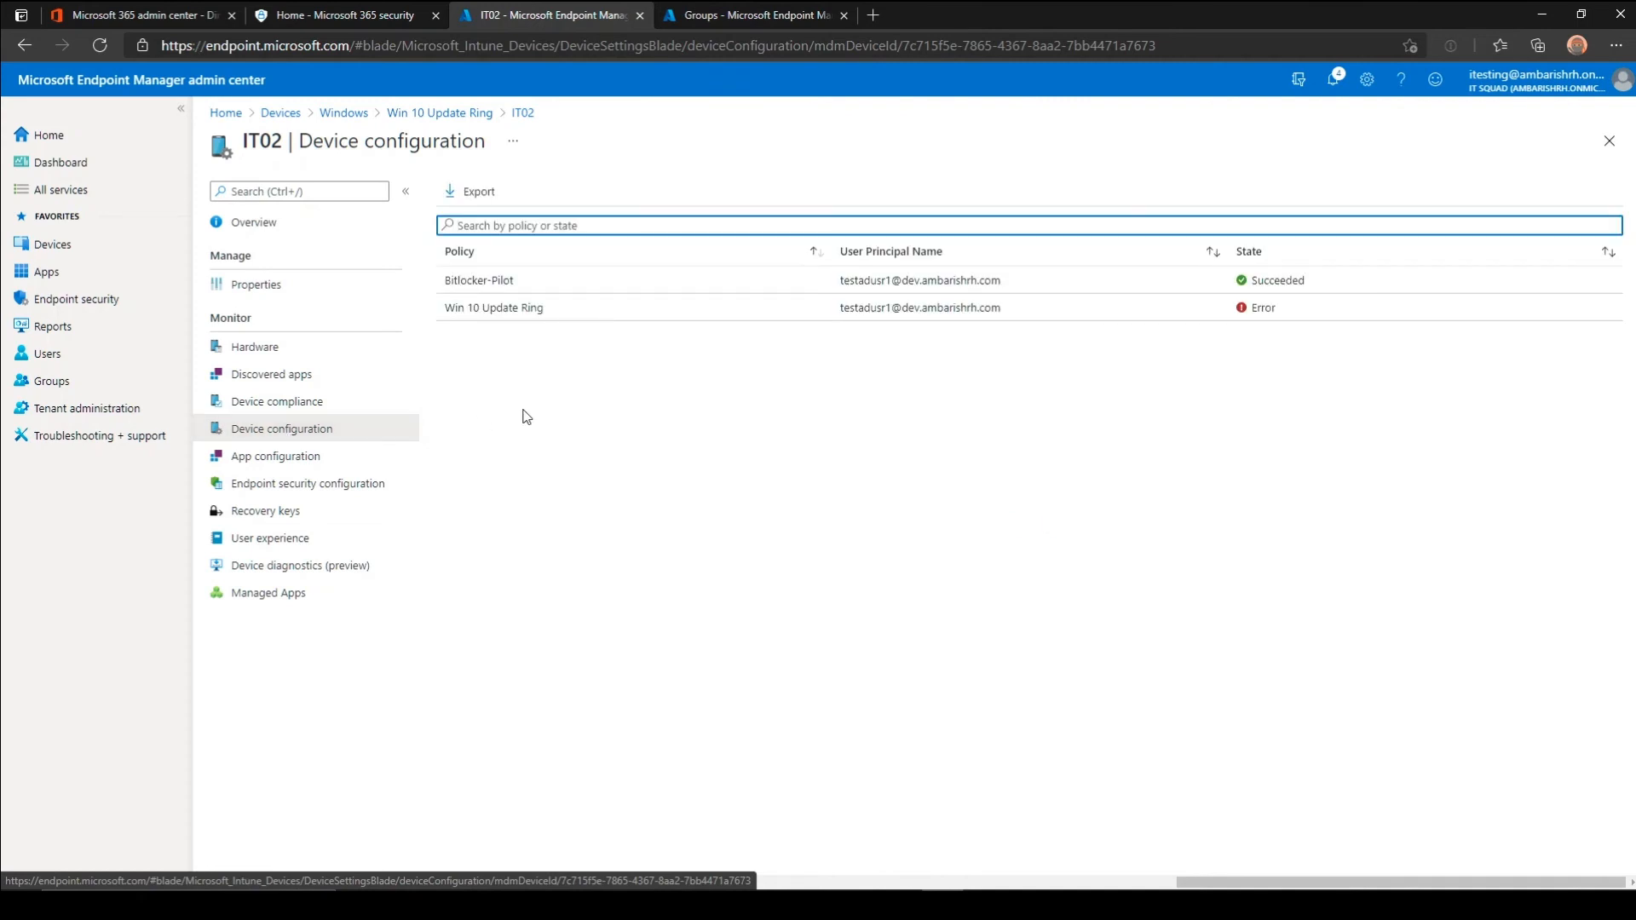
{"action": "left_click", "coordinate": [688, 309]}
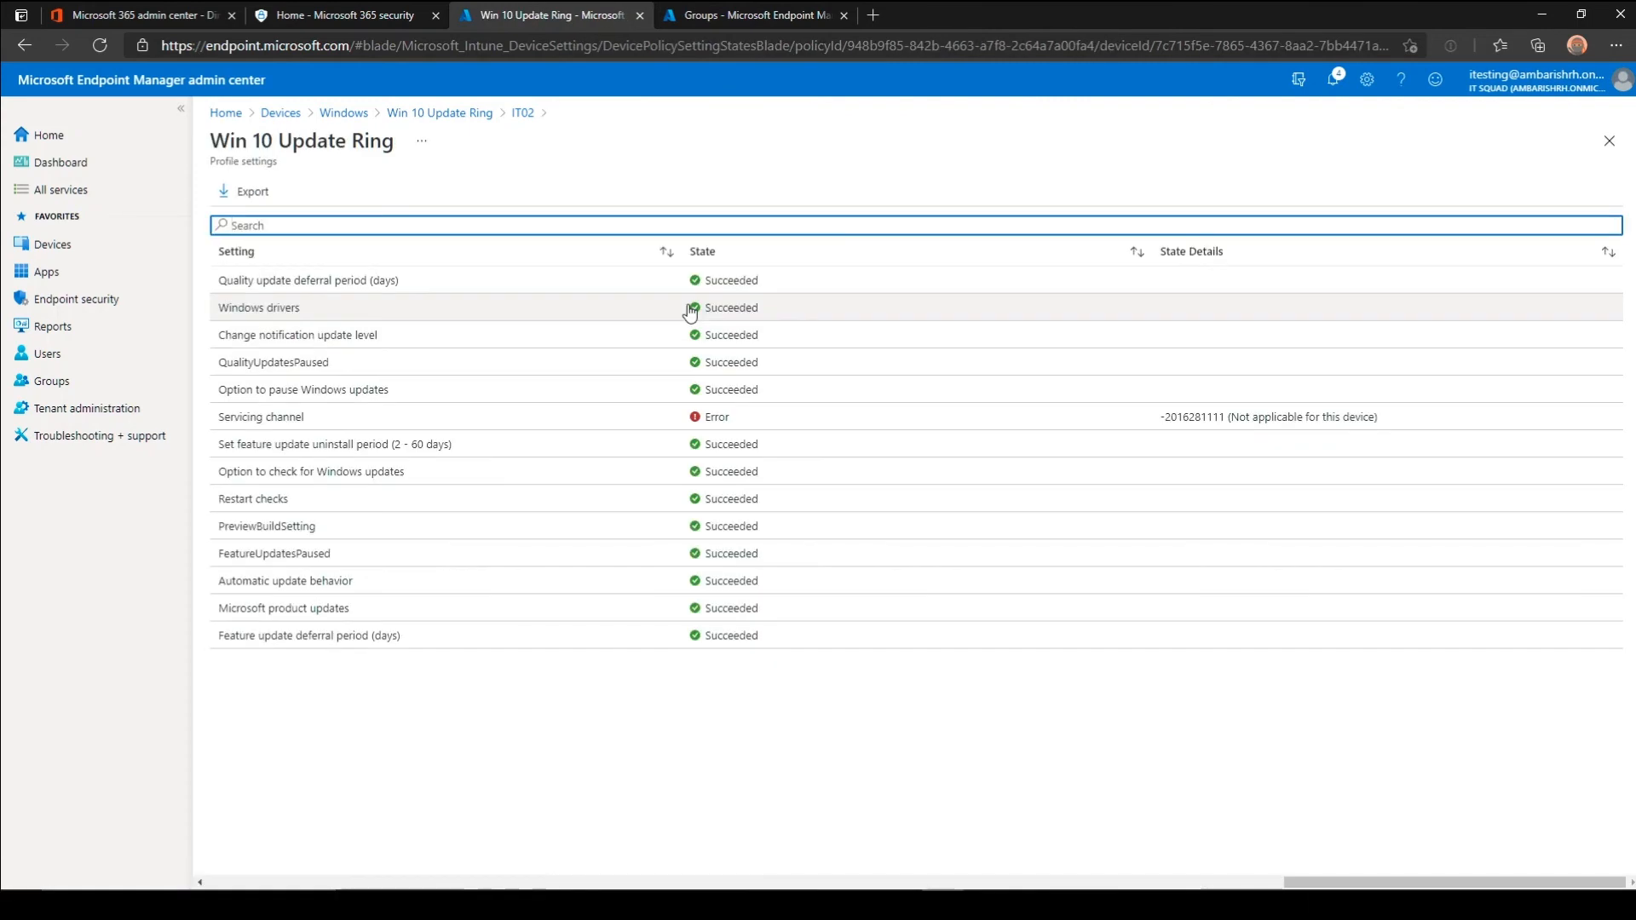
{"action": "left_click", "coordinate": [385, 425]}
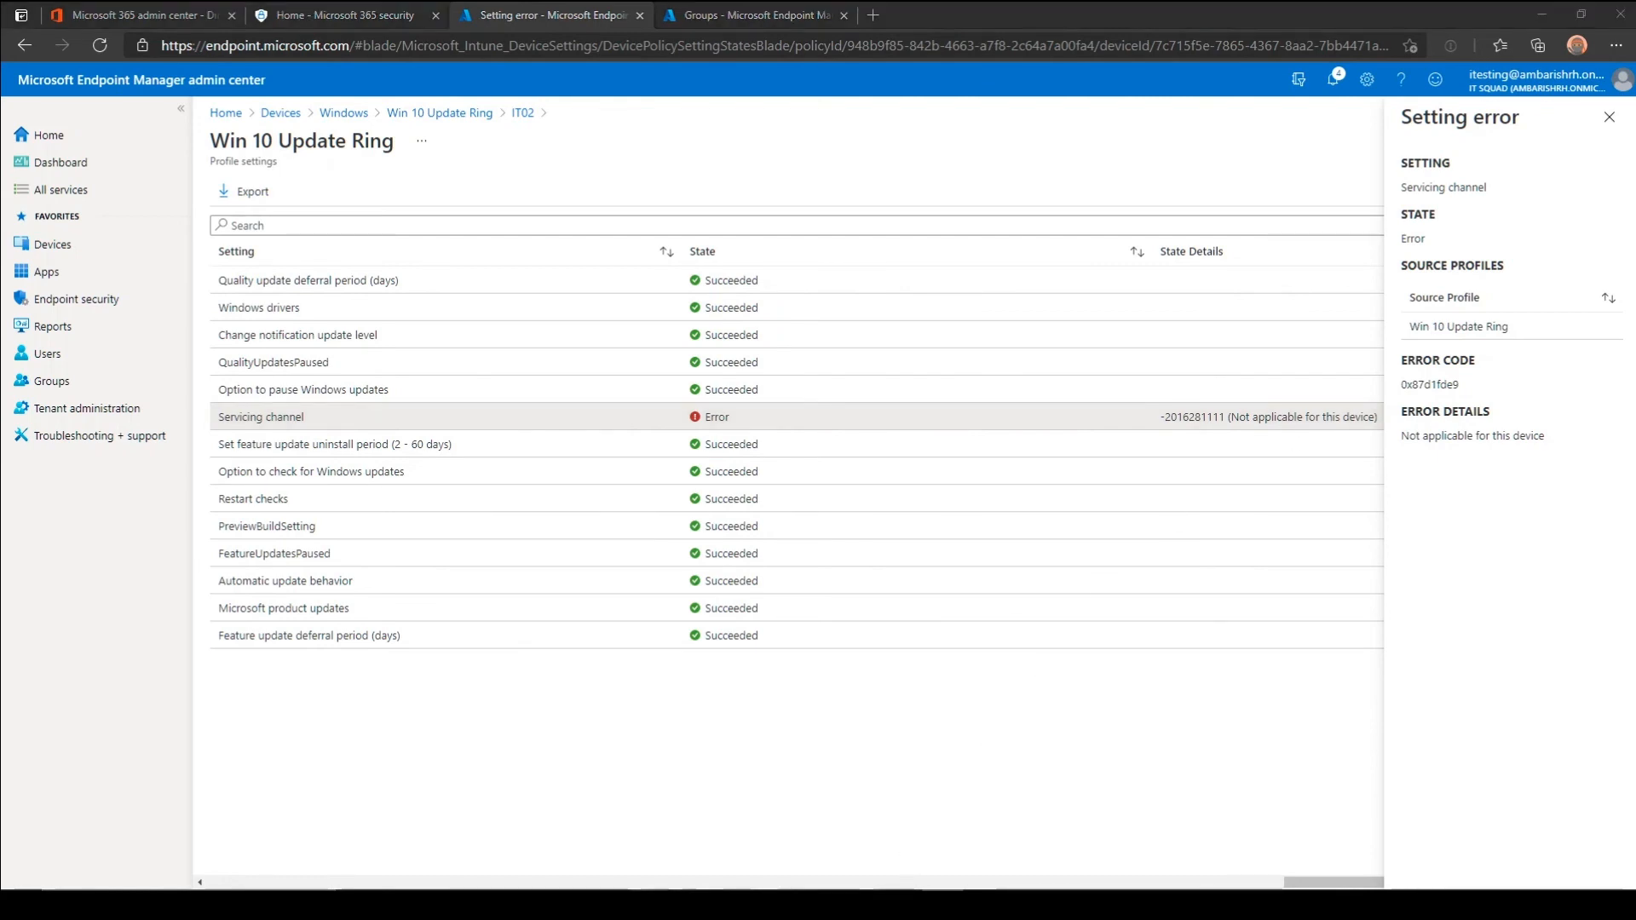
Switch to the it02 Remote Desktop session and check the installed Windows version with winver.
{"action": "left_click", "coordinate": [719, 847]}
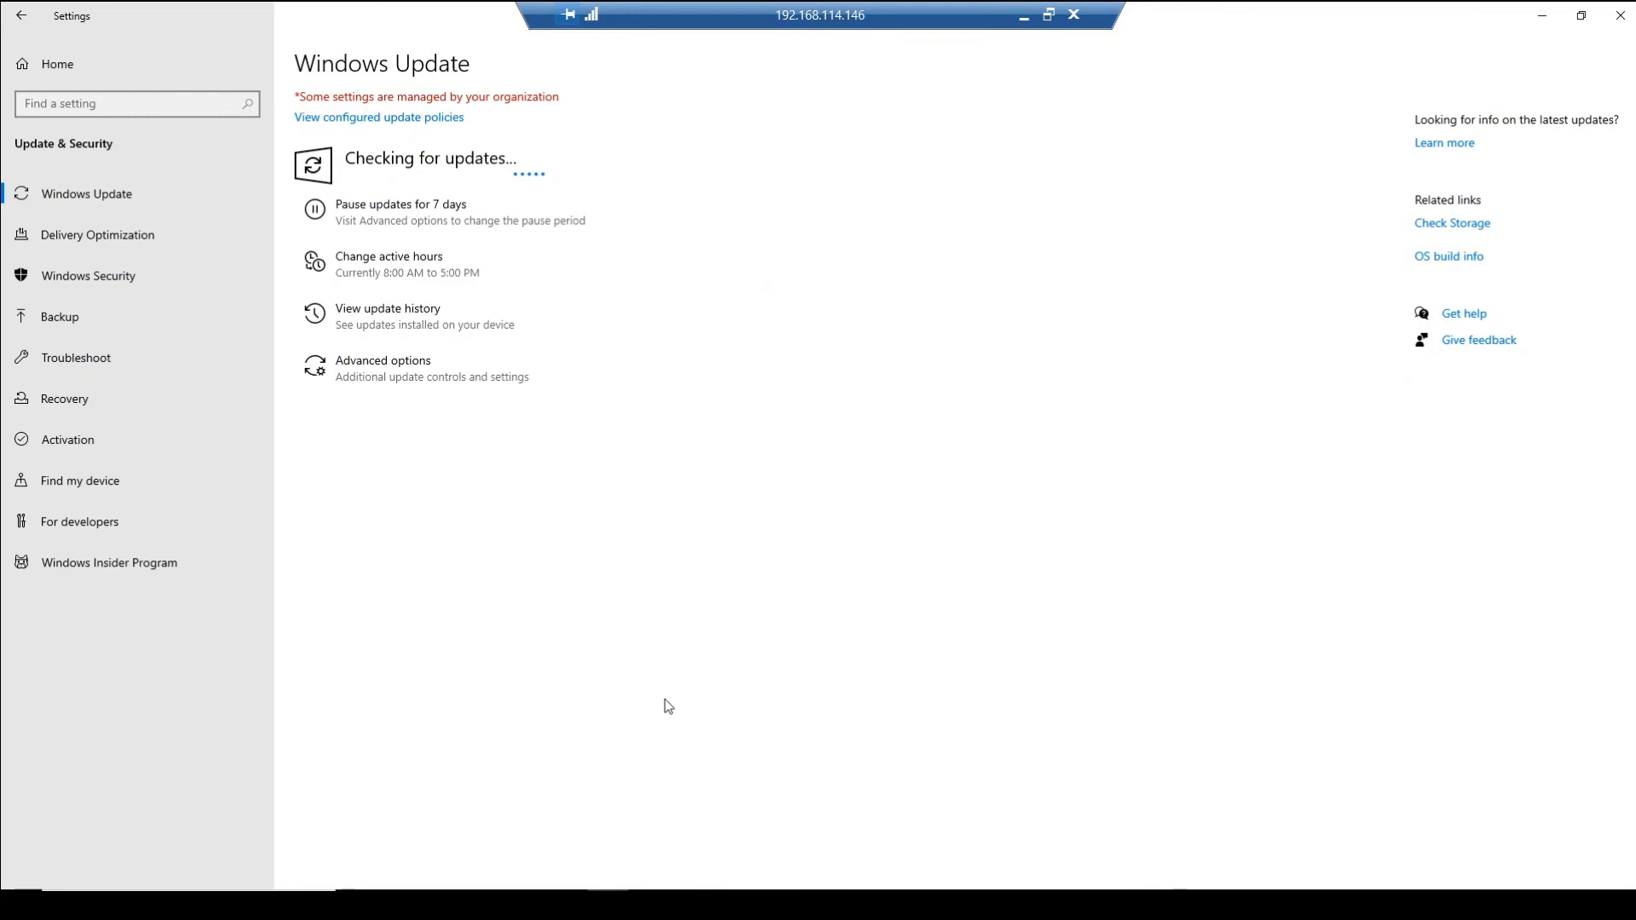
{"action": "key", "text": "super"}
{"action": "type", "text": "r"}
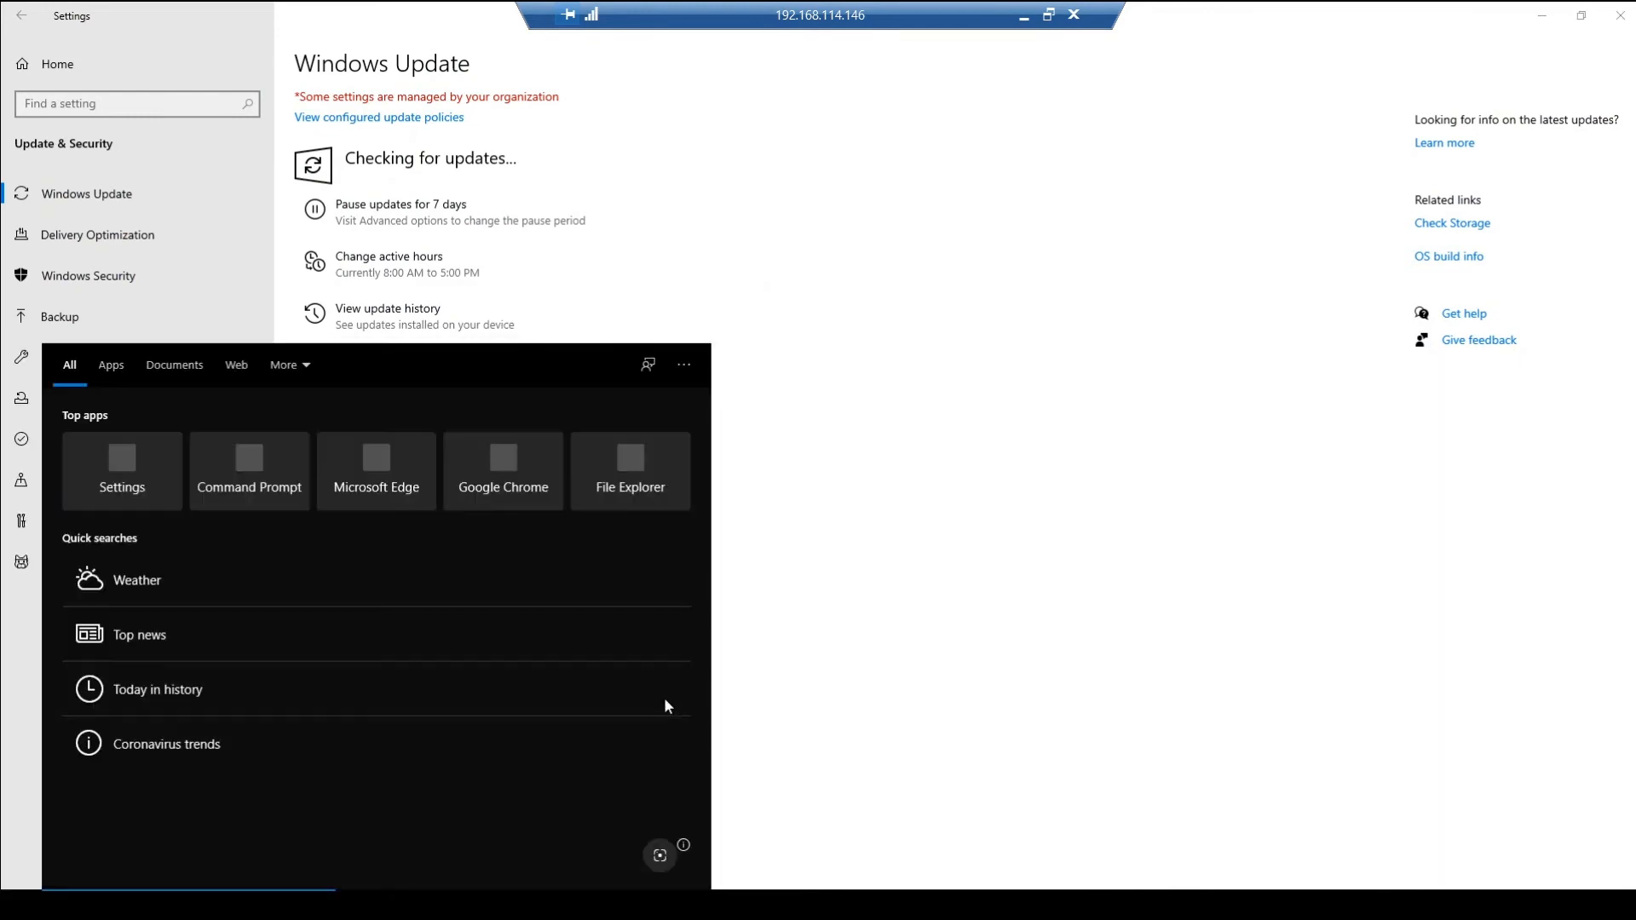
{"action": "left_click", "coordinate": [903, 595]}
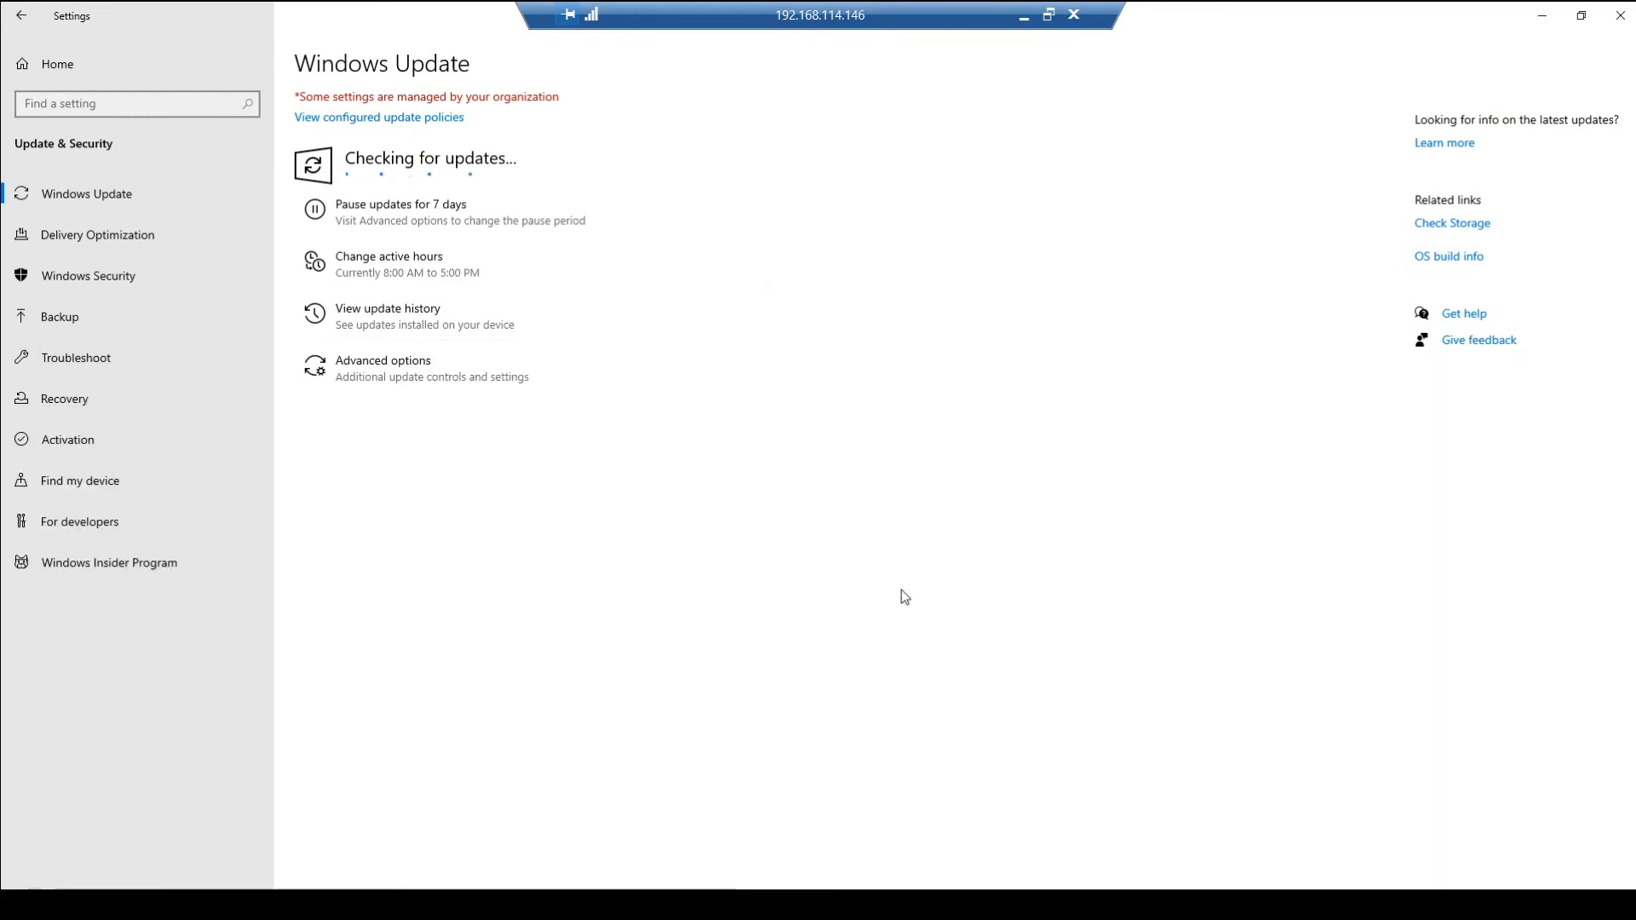
{"action": "left_click", "coordinate": [16, 886]}
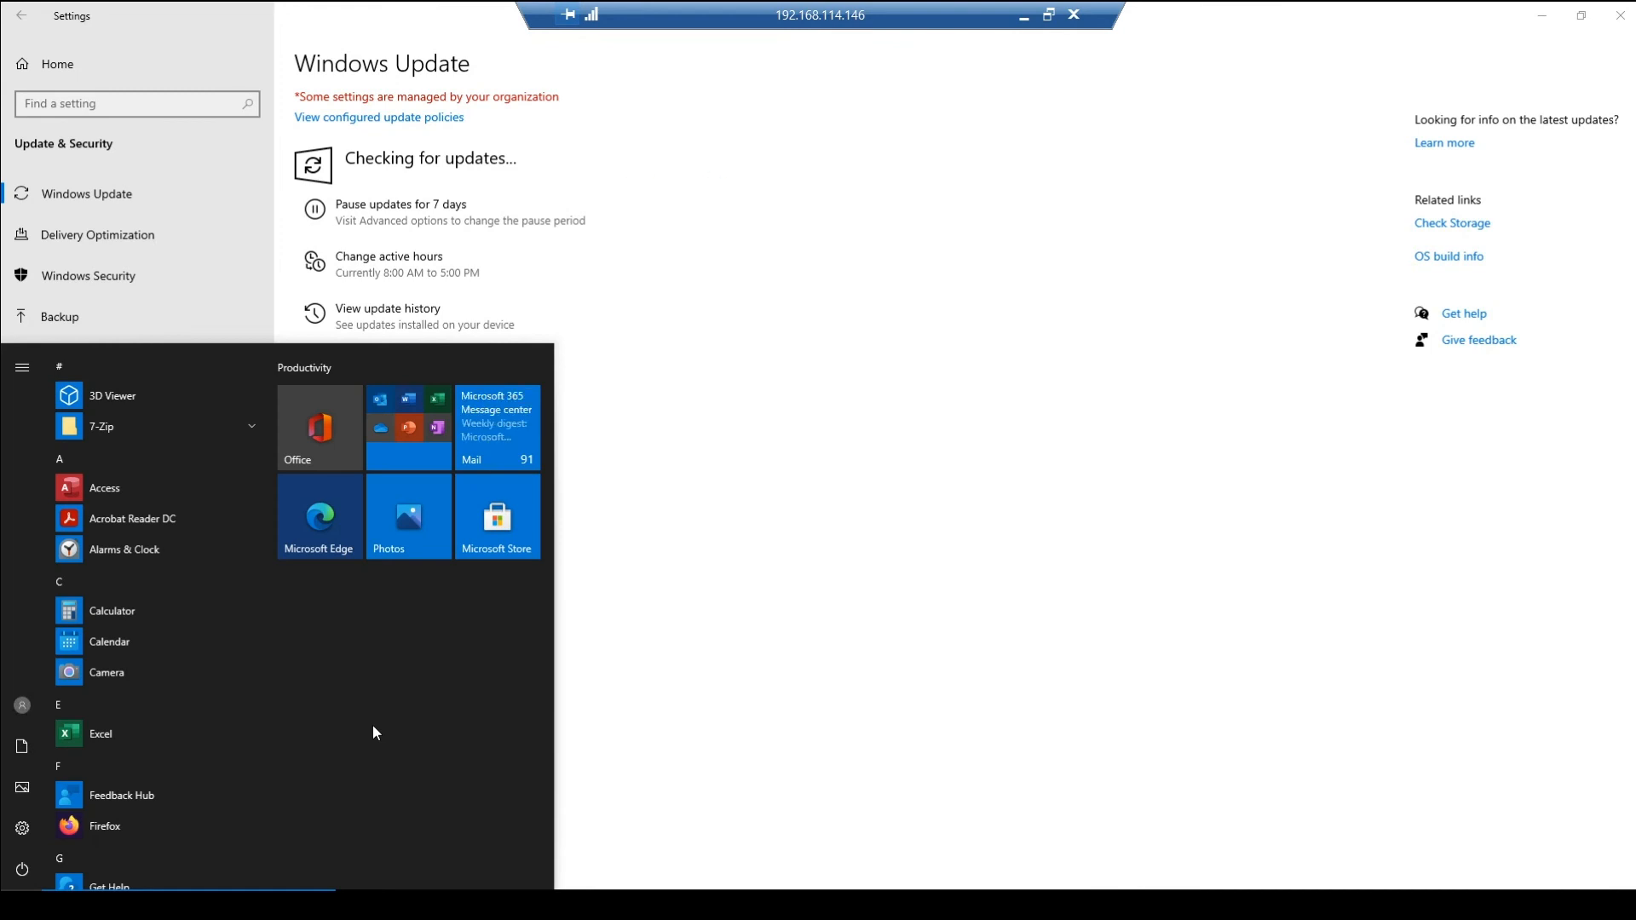
{"action": "type", "text": "winver"}
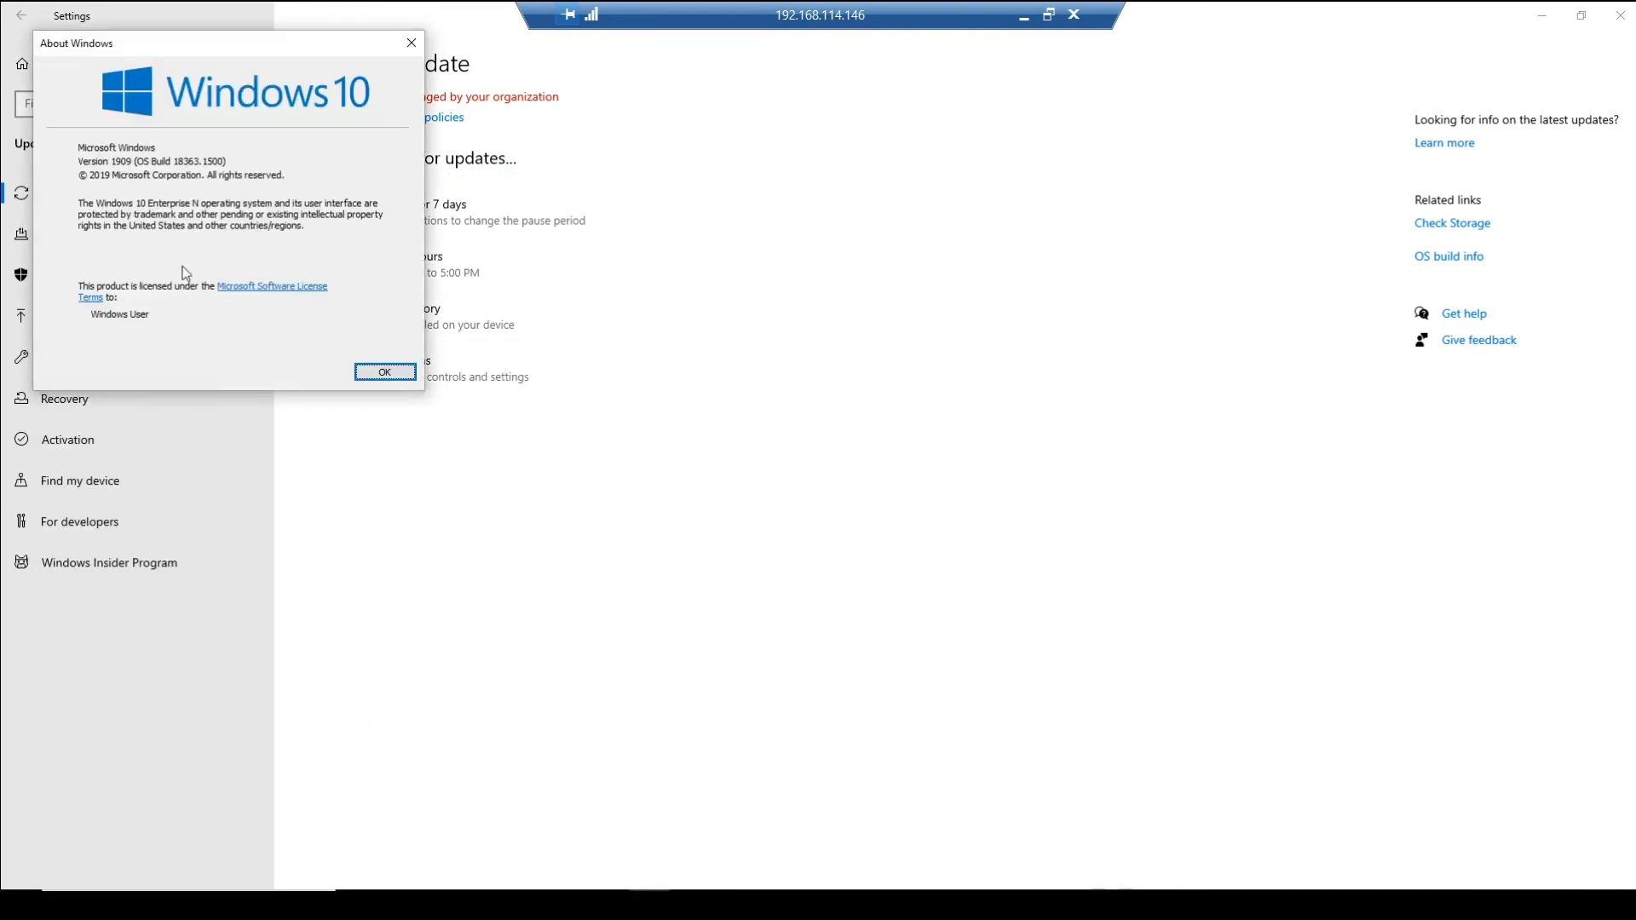
{"action": "left_click", "coordinate": [389, 377]}
Open the Windows Insider Program settings and follow the link about leaving the insider program.
{"action": "left_click", "coordinate": [196, 564]}
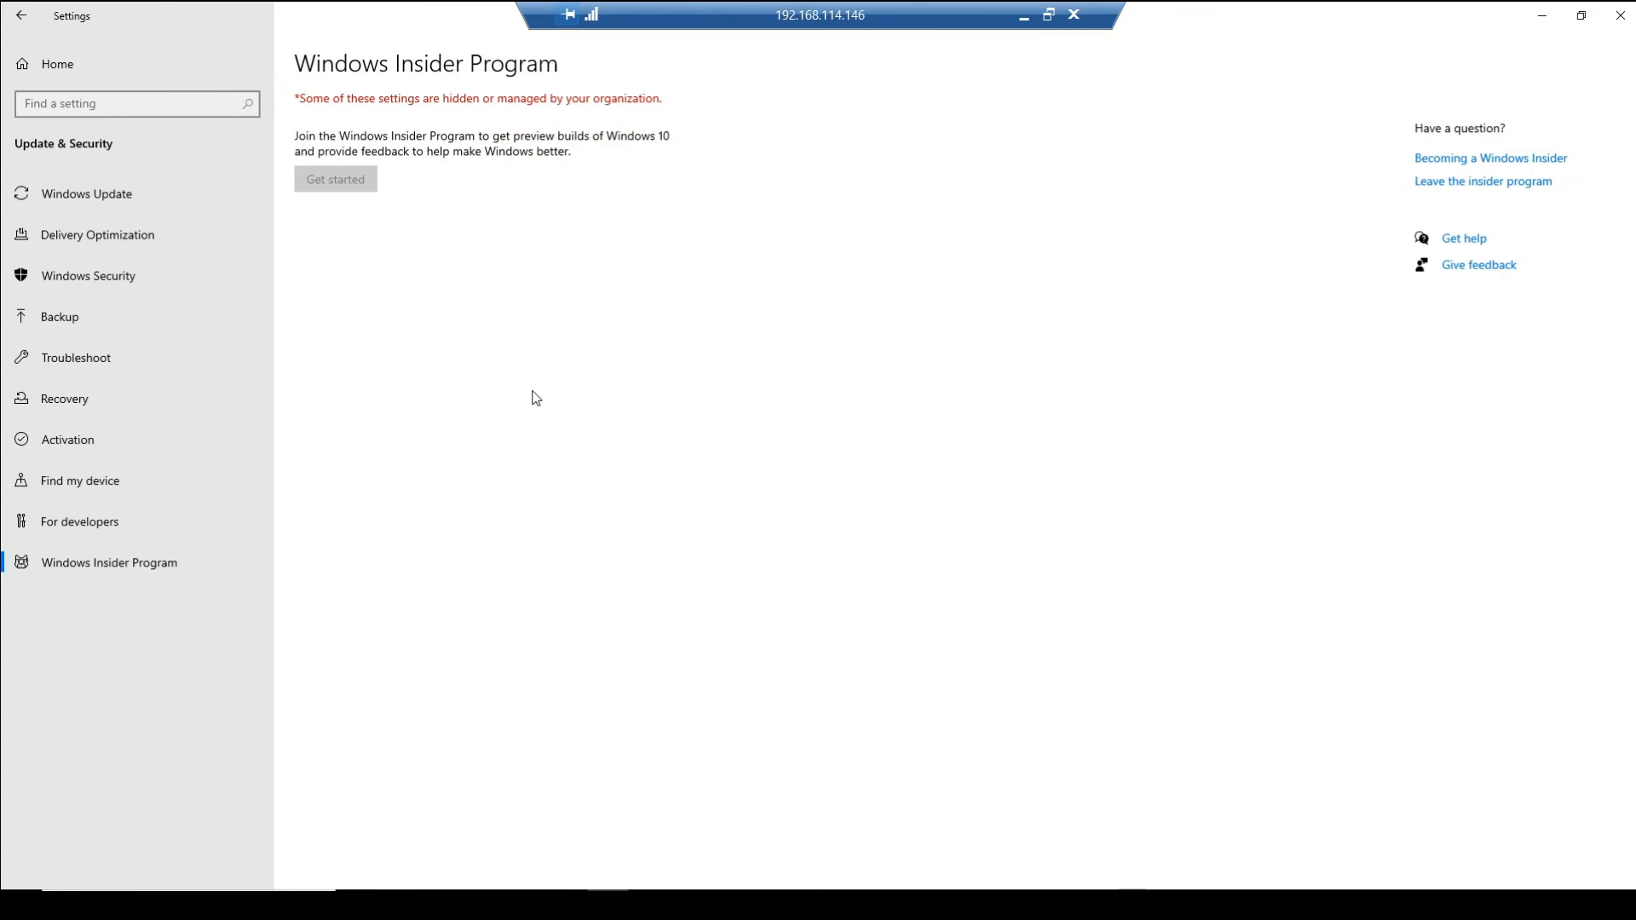
{"action": "left_click", "coordinate": [1516, 189]}
Switch to Endpoint Manager and check the servicing channel in the Win 10 Update Ring's properties.
{"action": "left_click", "coordinate": [1023, 17]}
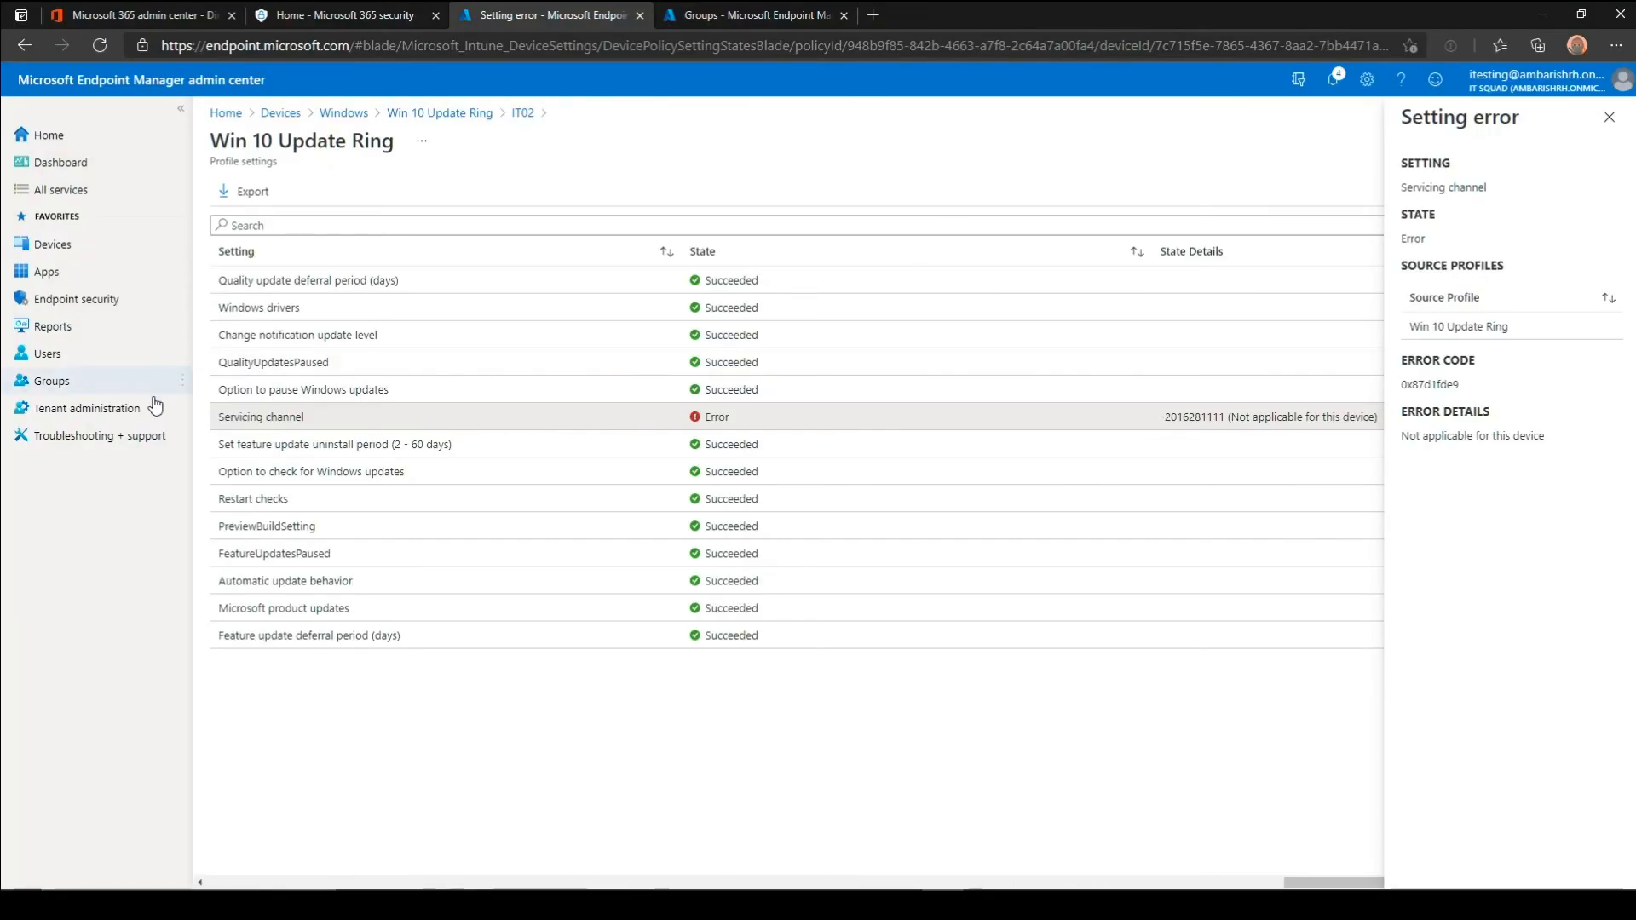
{"action": "left_click", "coordinate": [406, 113]}
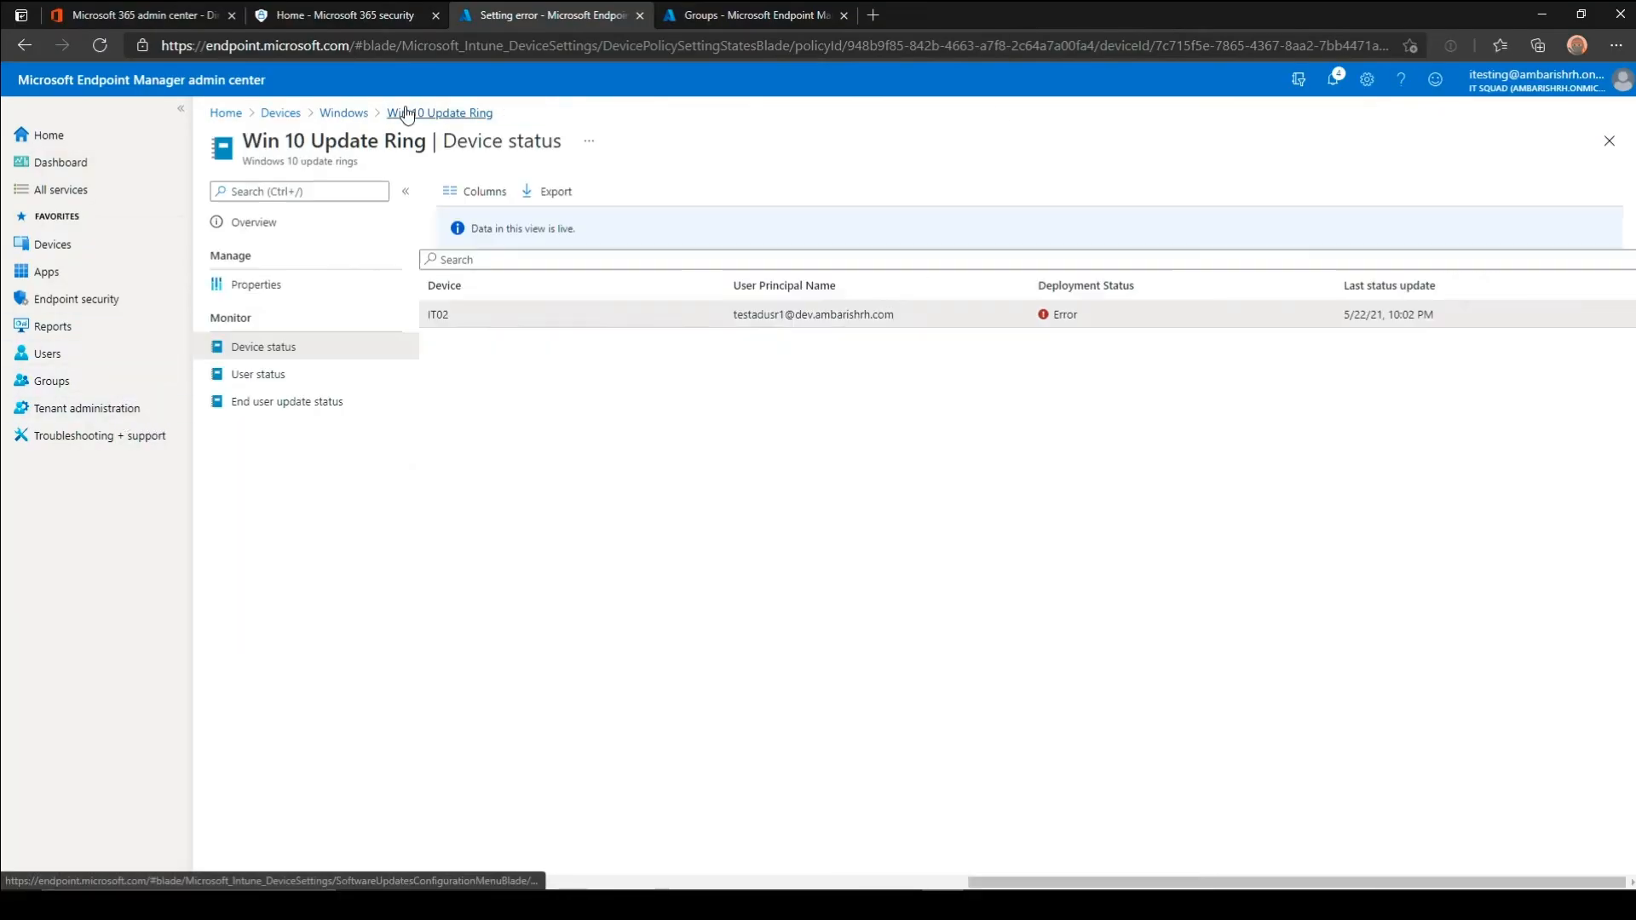
{"action": "left_click", "coordinate": [274, 291]}
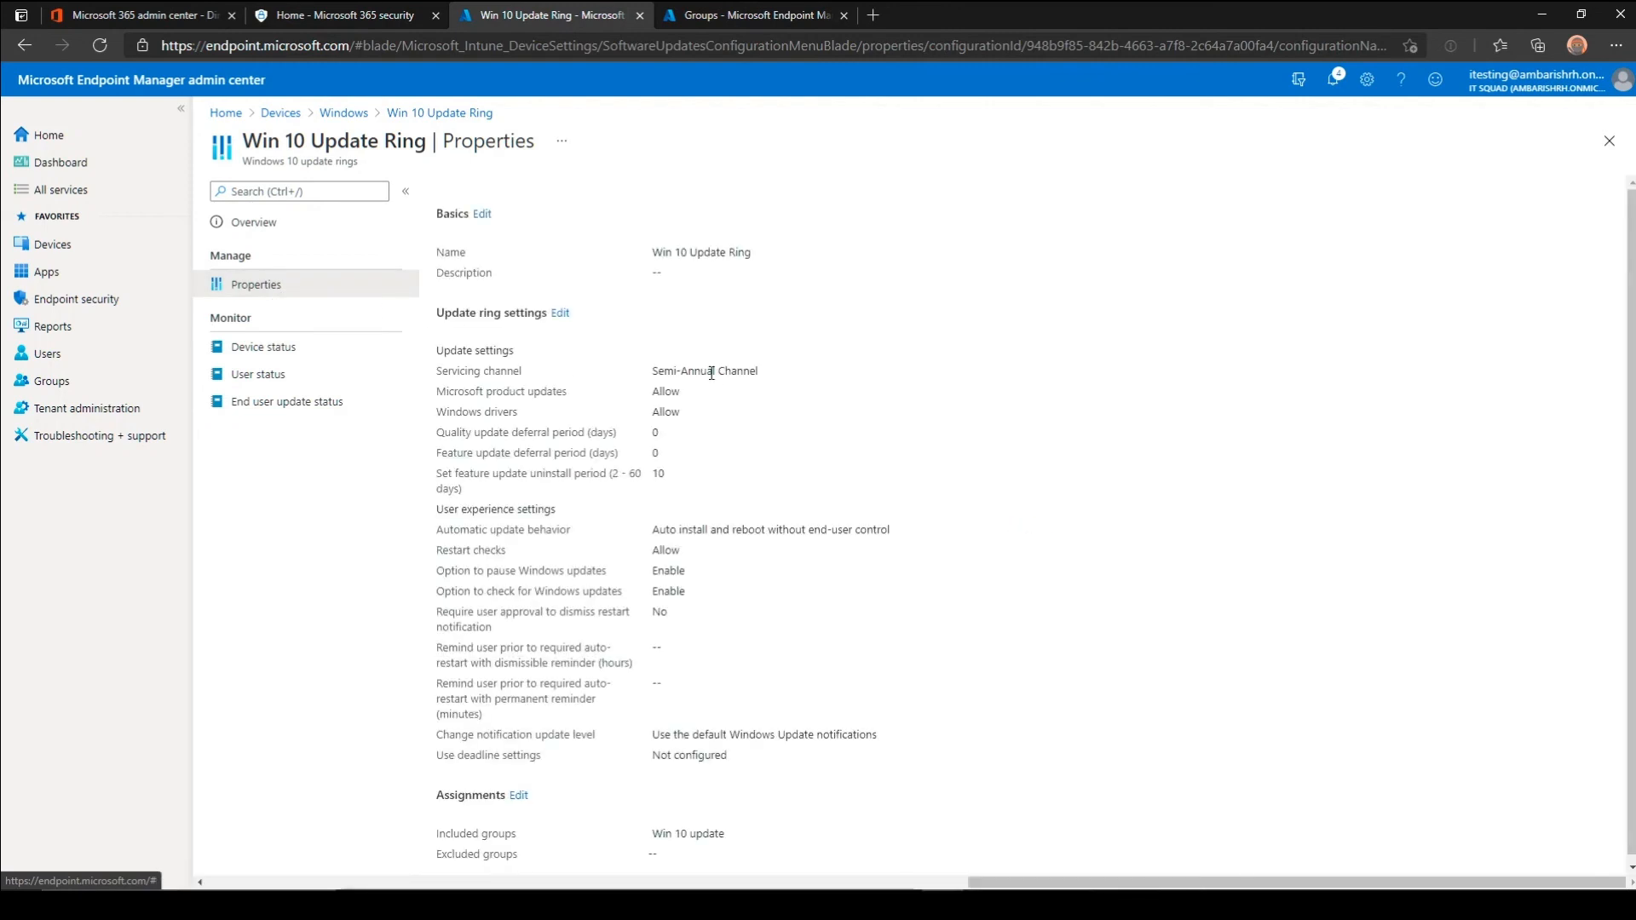
{"action": "double_click", "coordinate": [711, 373]}
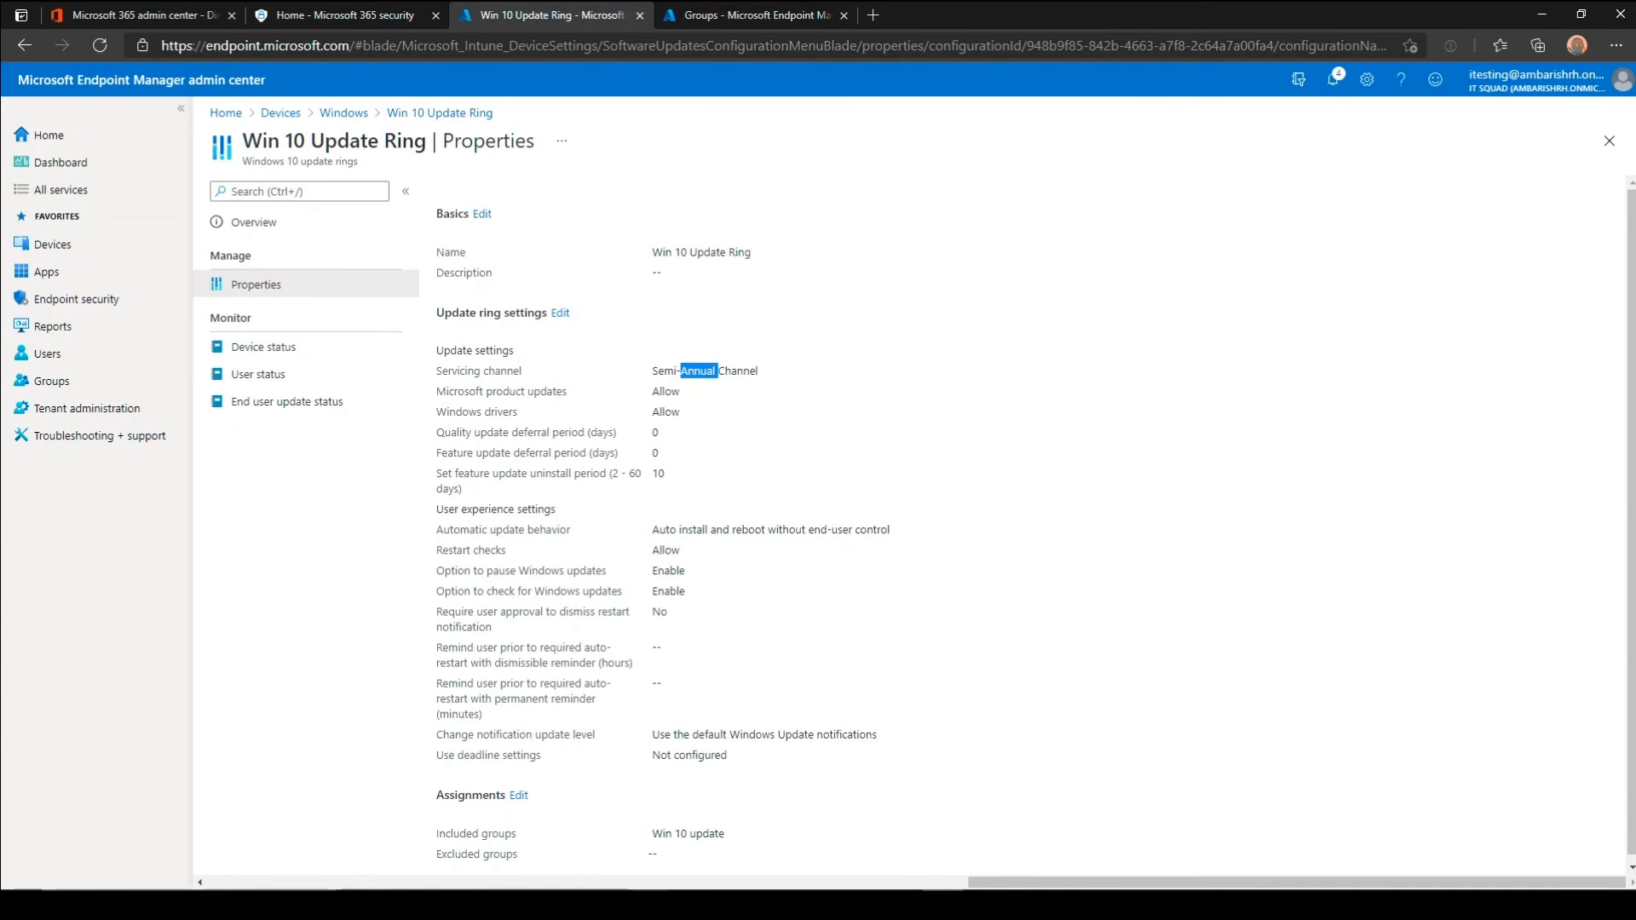
Switch back to the it02 Remote Desktop session and open its Start menu.
{"action": "mouse_move", "coordinate": [672, 862]}
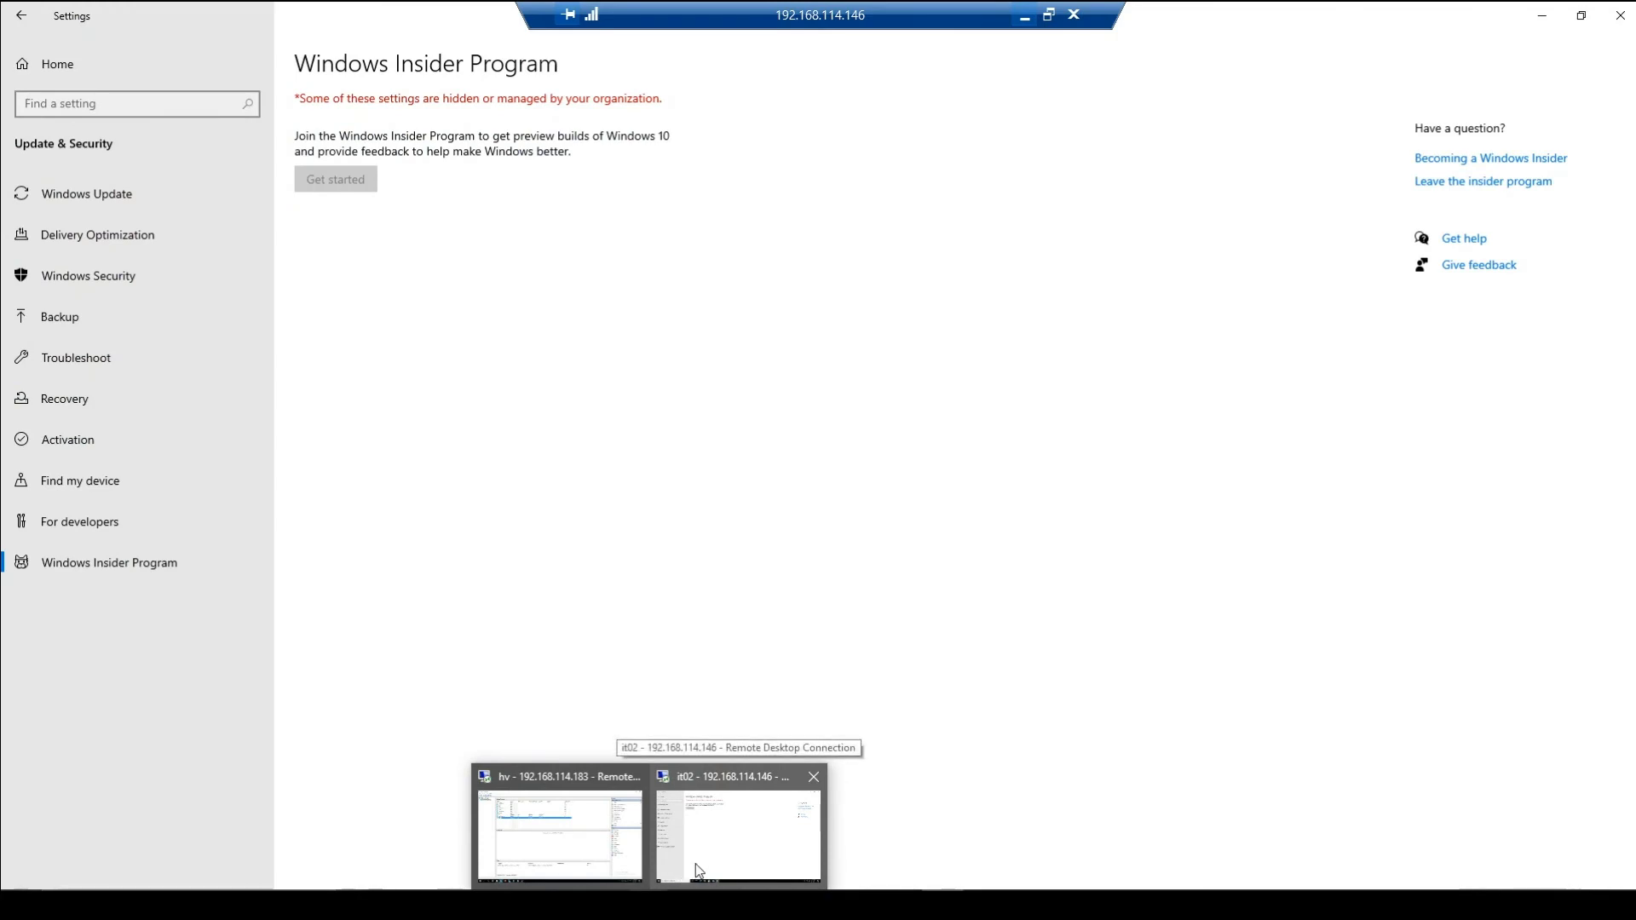
{"action": "left_click", "coordinate": [692, 868]}
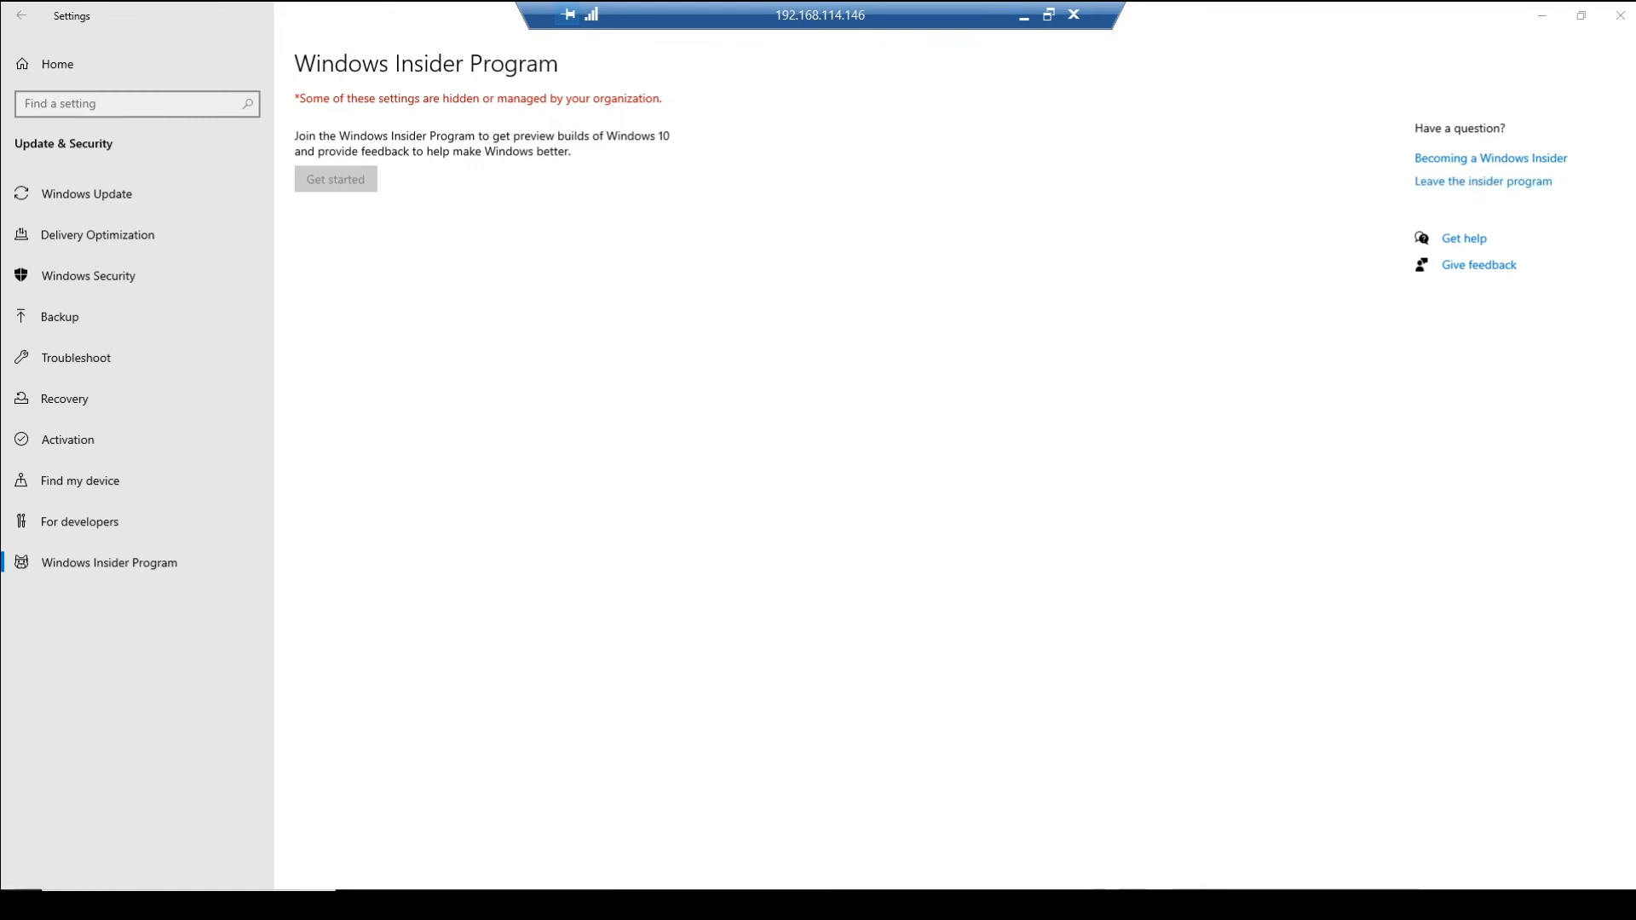
{"action": "left_click", "coordinate": [25, 888]}
{"action": "left_click", "coordinate": [40, 841]}
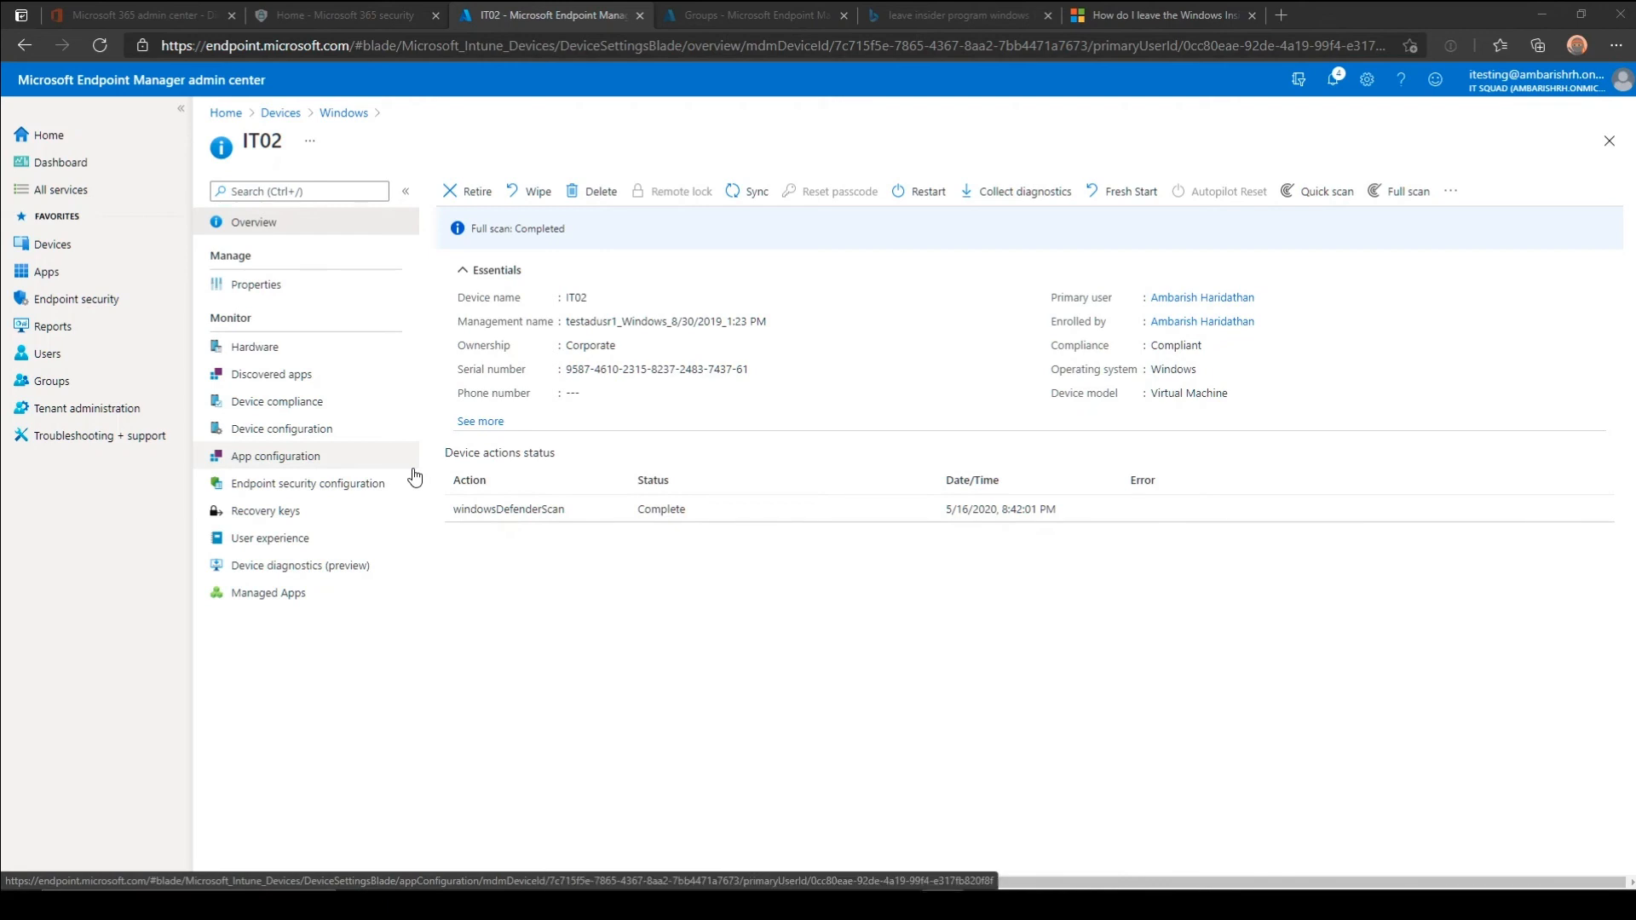
Open IT02's device configuration in Endpoint Manager and review the setting states of Win 10 Update Ring.
{"action": "left_click", "coordinate": [302, 443]}
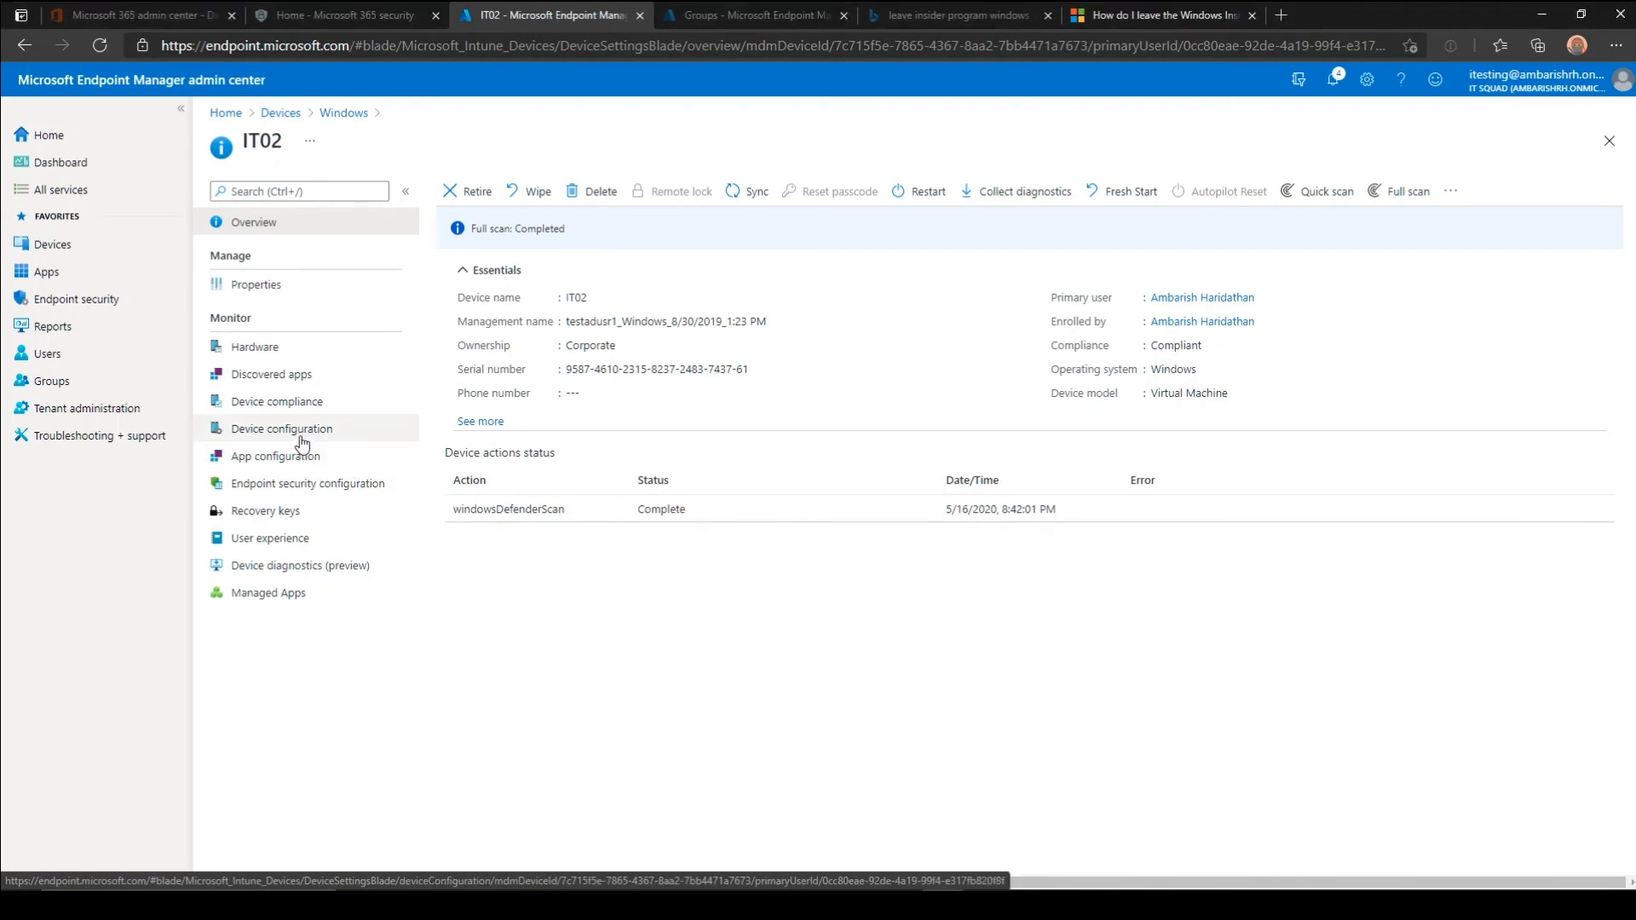
{"action": "left_click", "coordinate": [303, 443]}
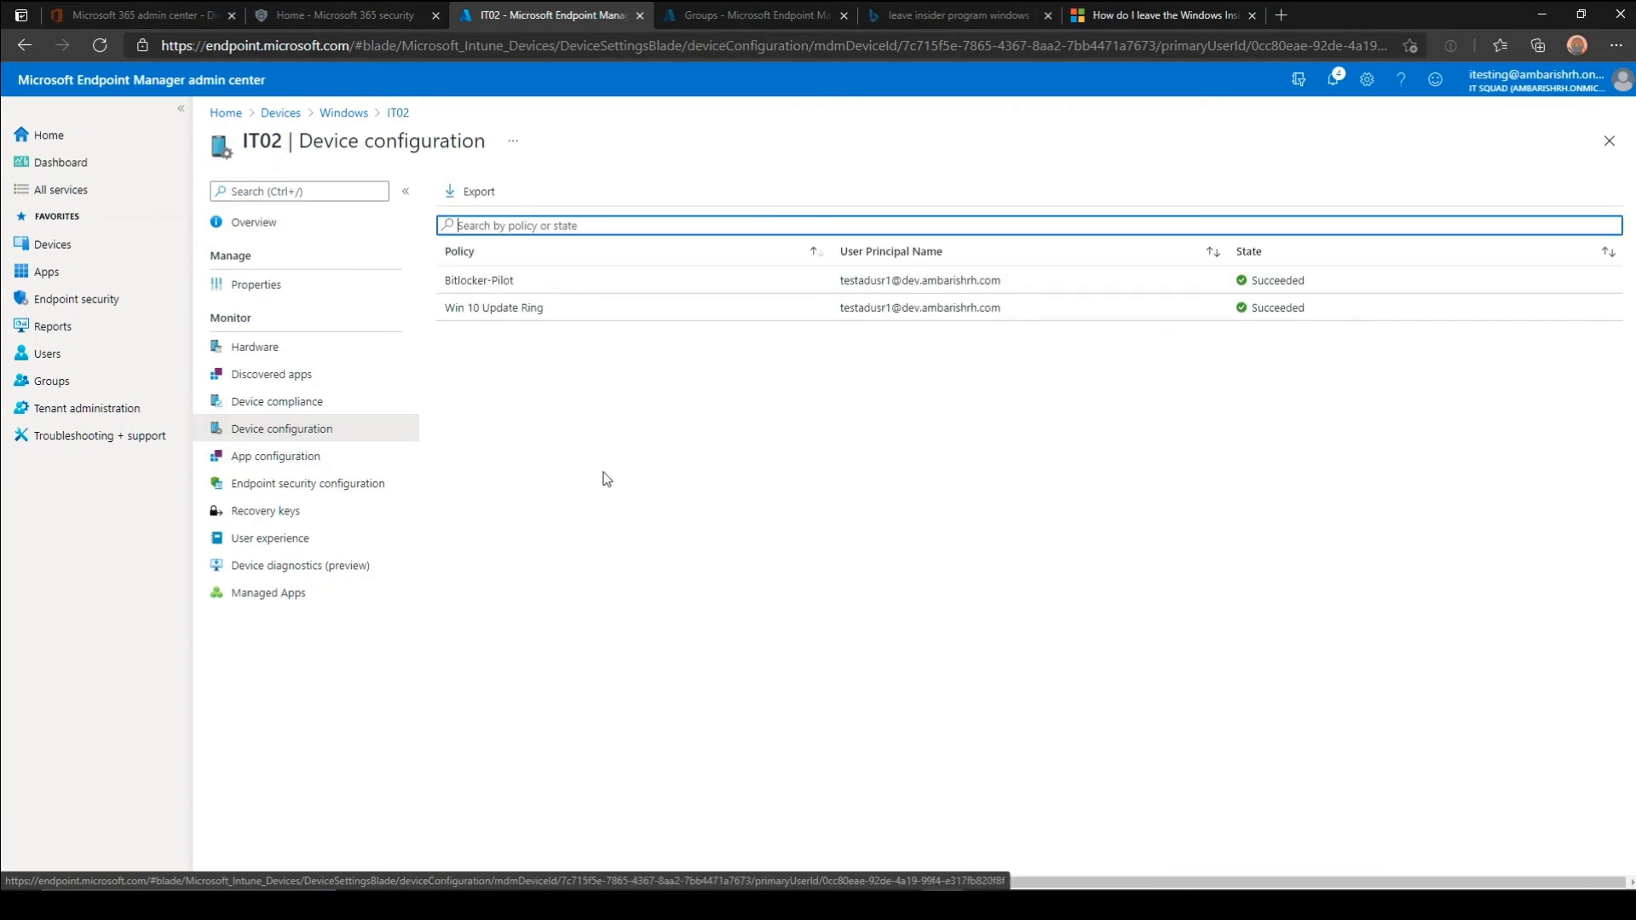
{"action": "left_click", "coordinate": [513, 328]}
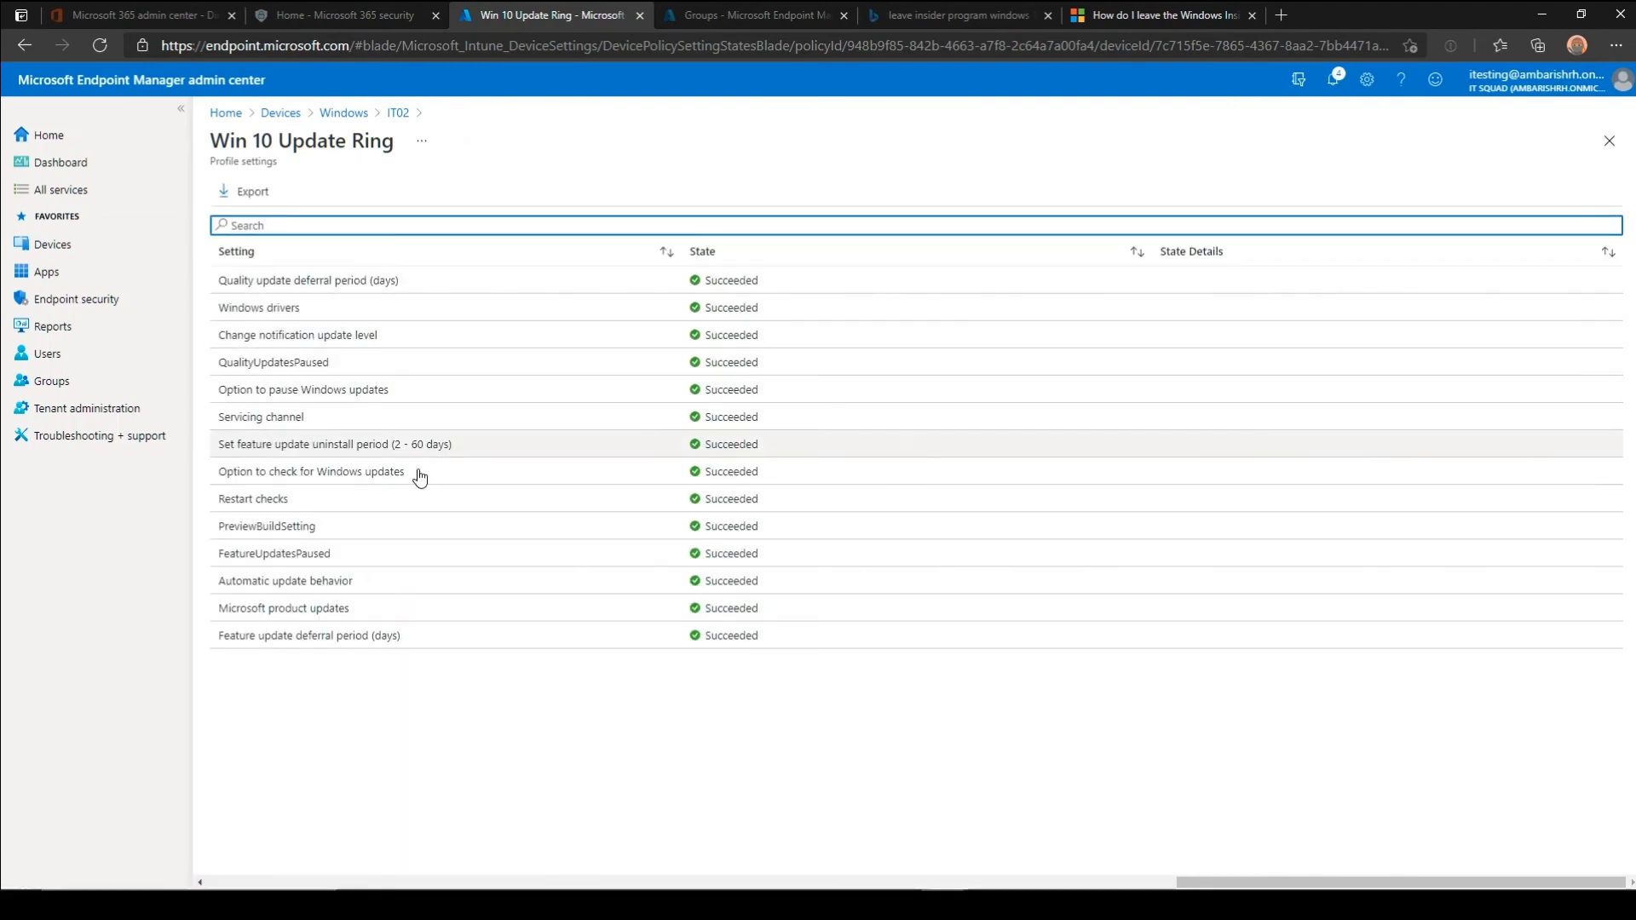
Switch to the it02 Remote Desktop session and open the Update & Security settings from the Settings home.
{"action": "left_click", "coordinate": [661, 889]}
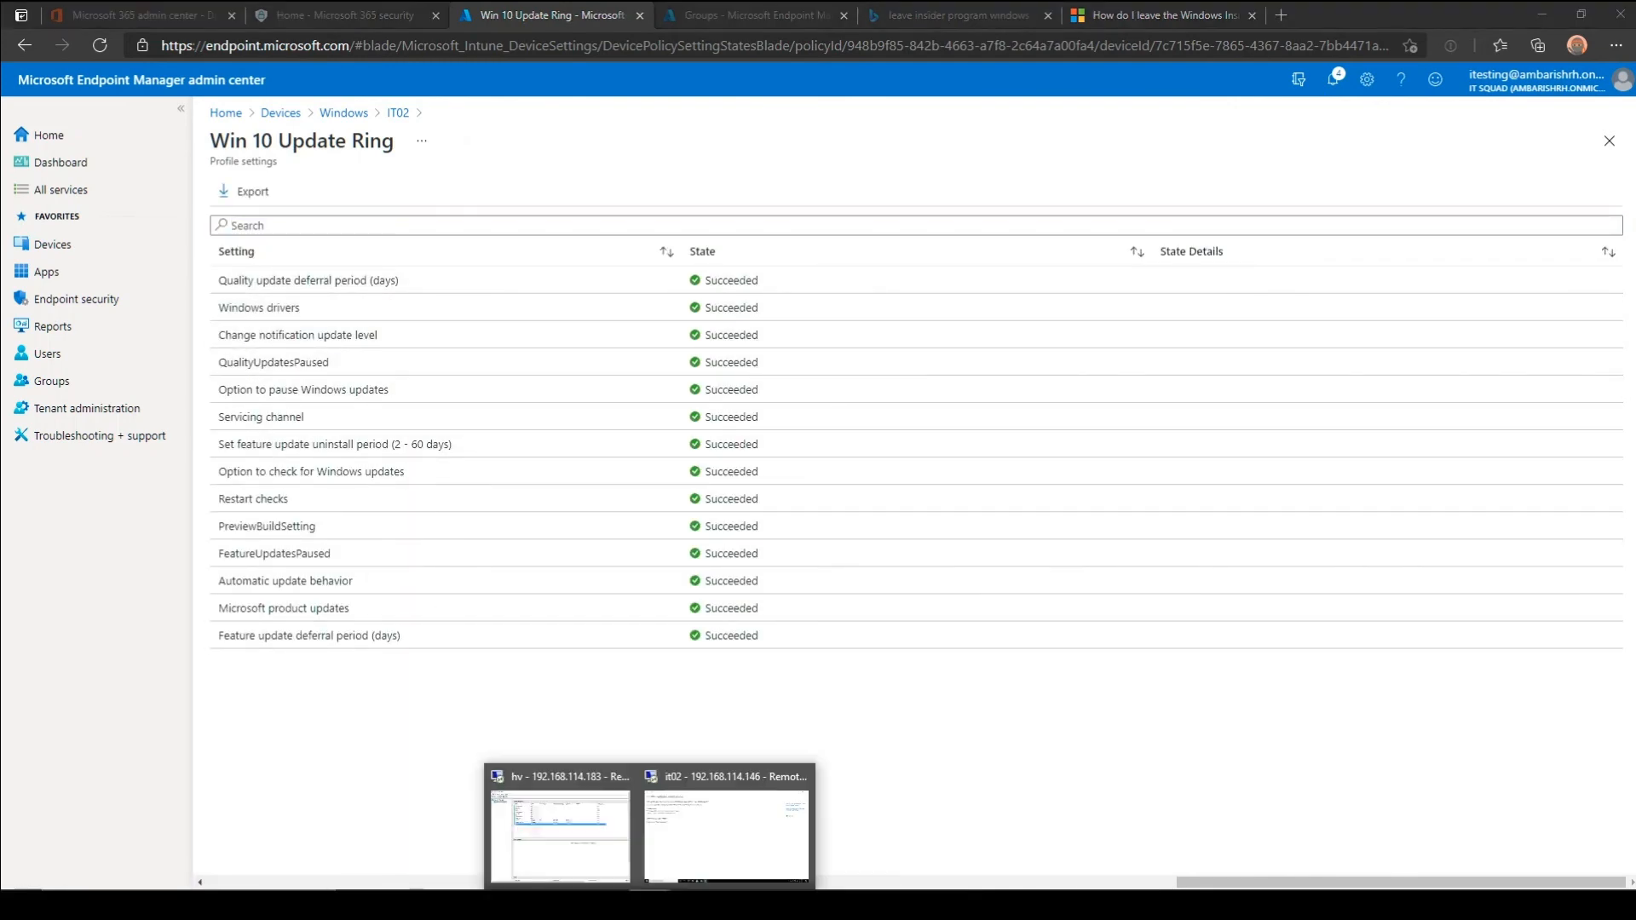
{"action": "left_click", "coordinate": [663, 866]}
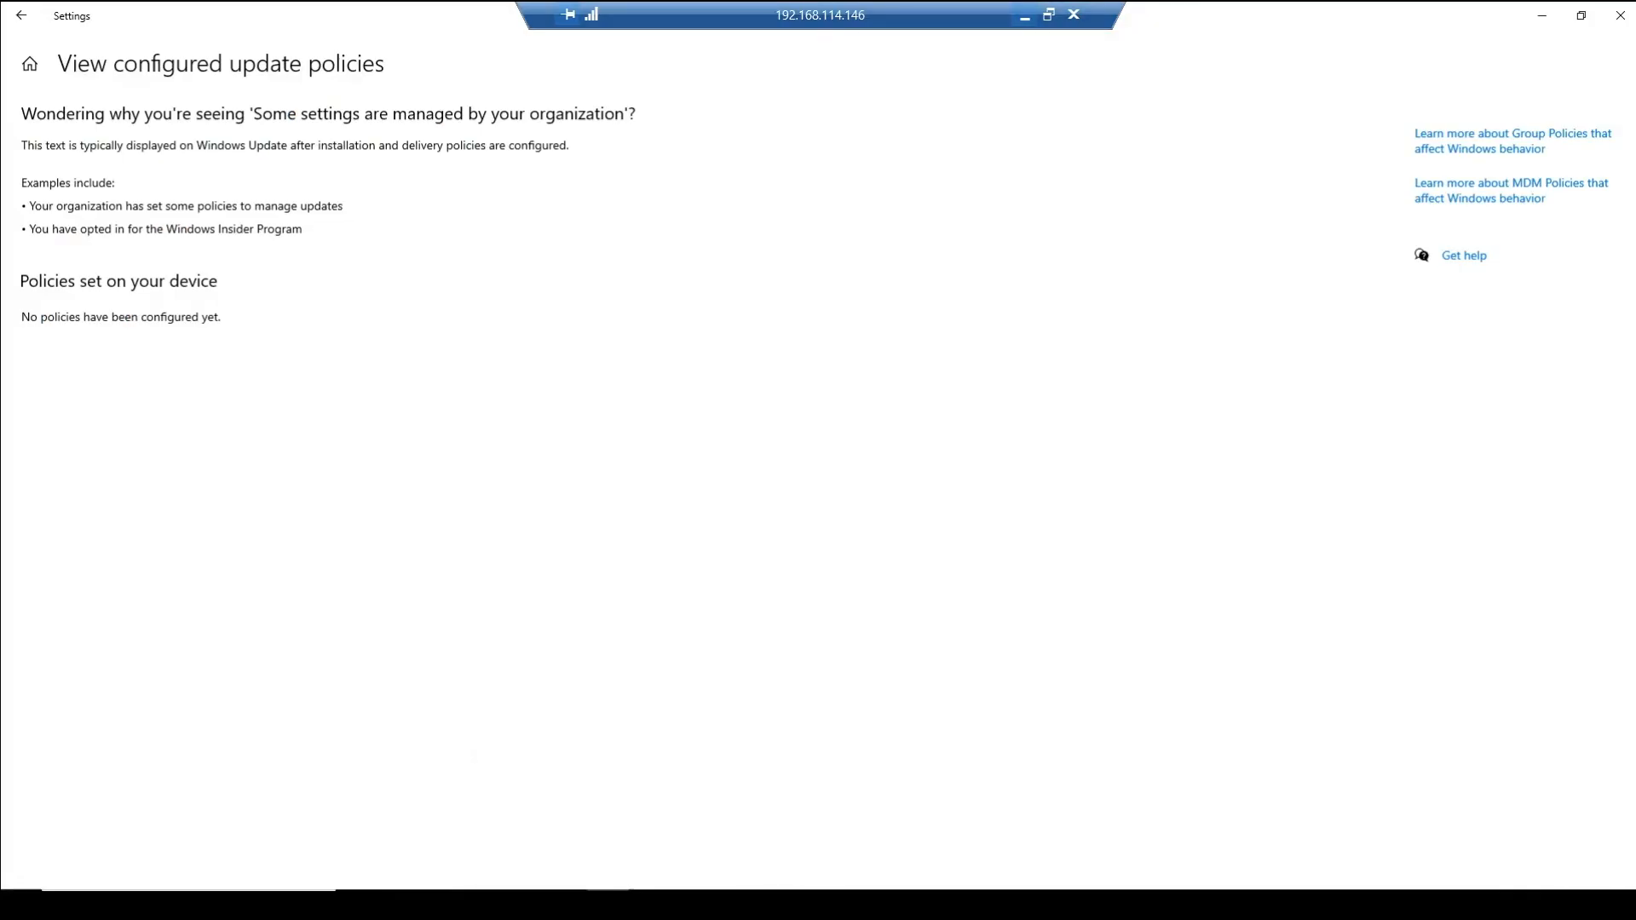
{"action": "left_click", "coordinate": [30, 65]}
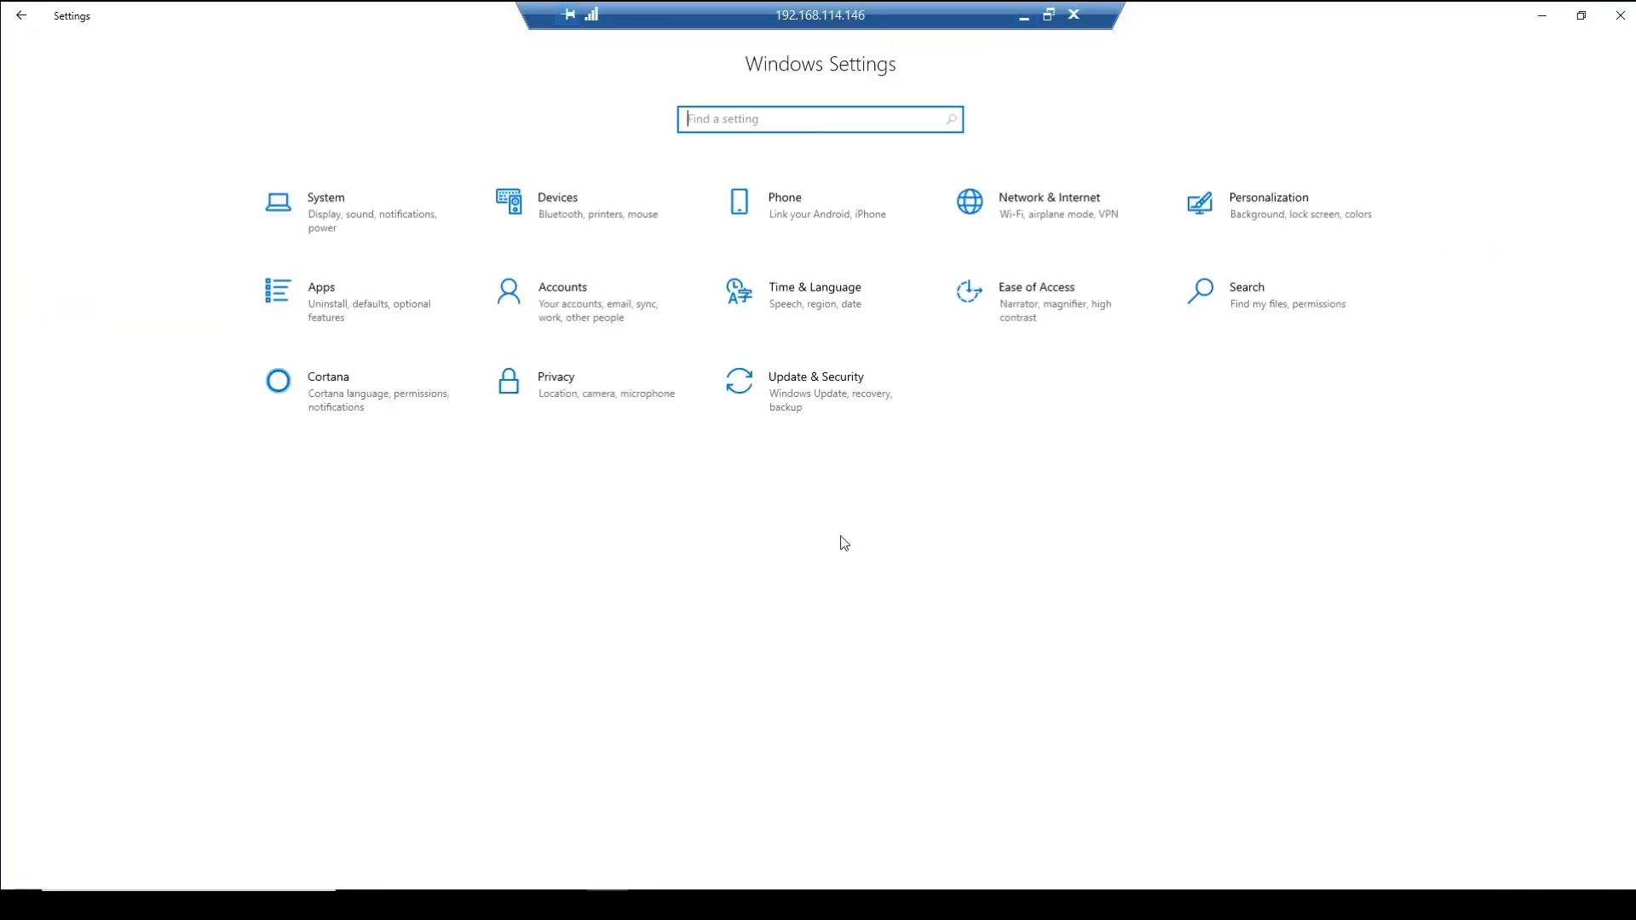
{"action": "left_click", "coordinate": [826, 410]}
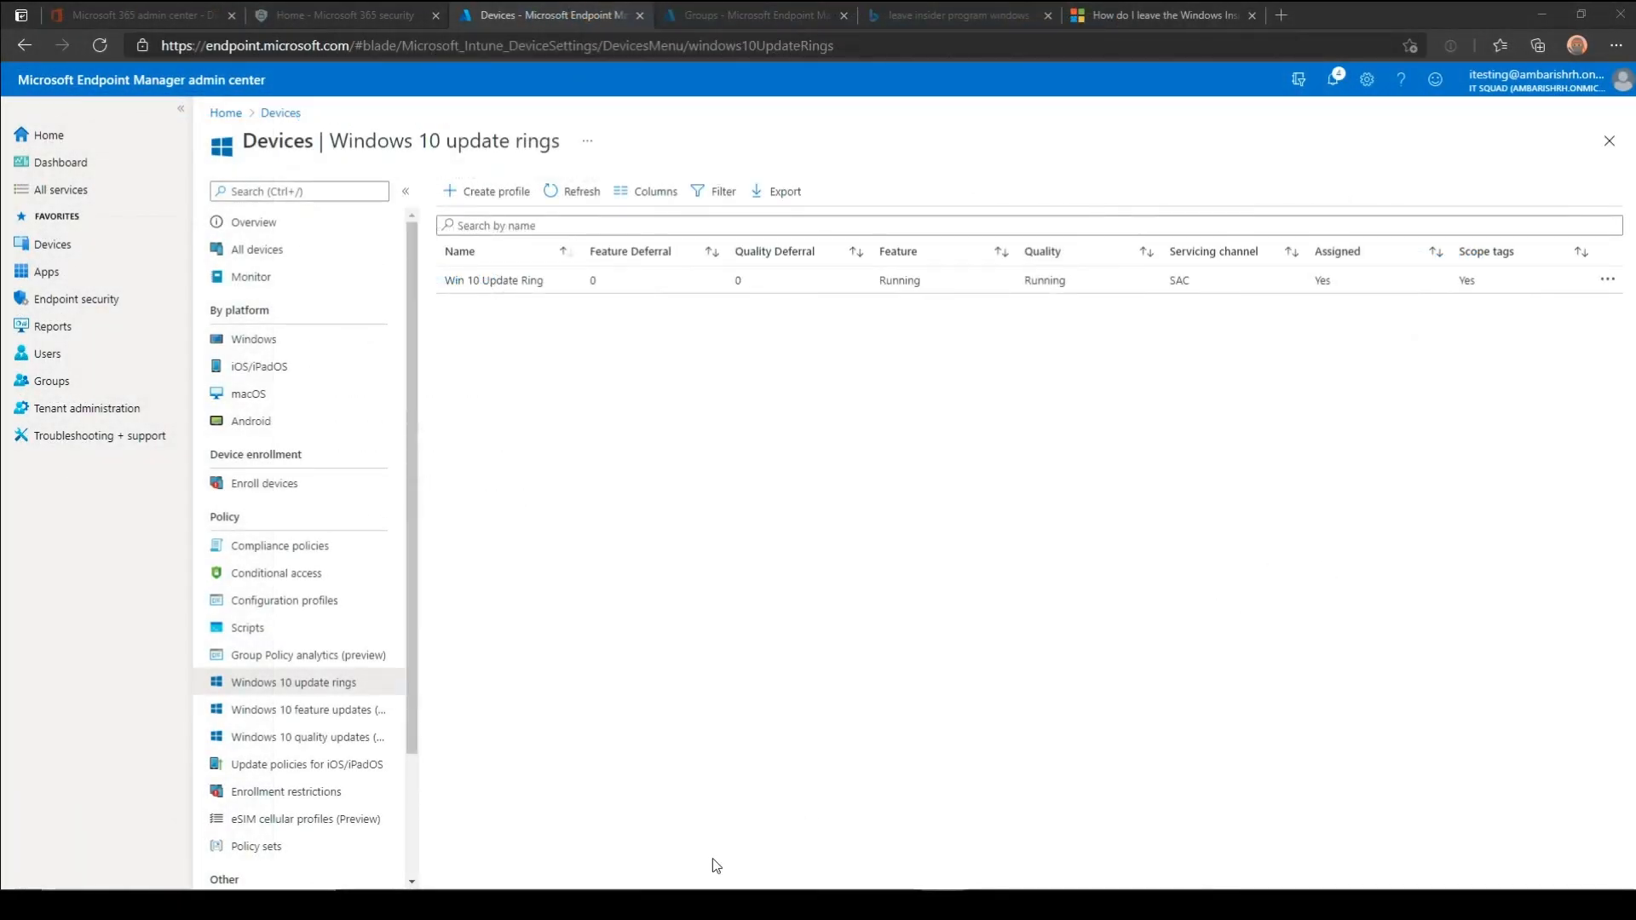
Return to the it02 session, move the About Windows dialog aside to check the version and open Windows Update.
{"action": "mouse_move", "coordinate": [653, 905]}
{"action": "left_click", "coordinate": [729, 833]}
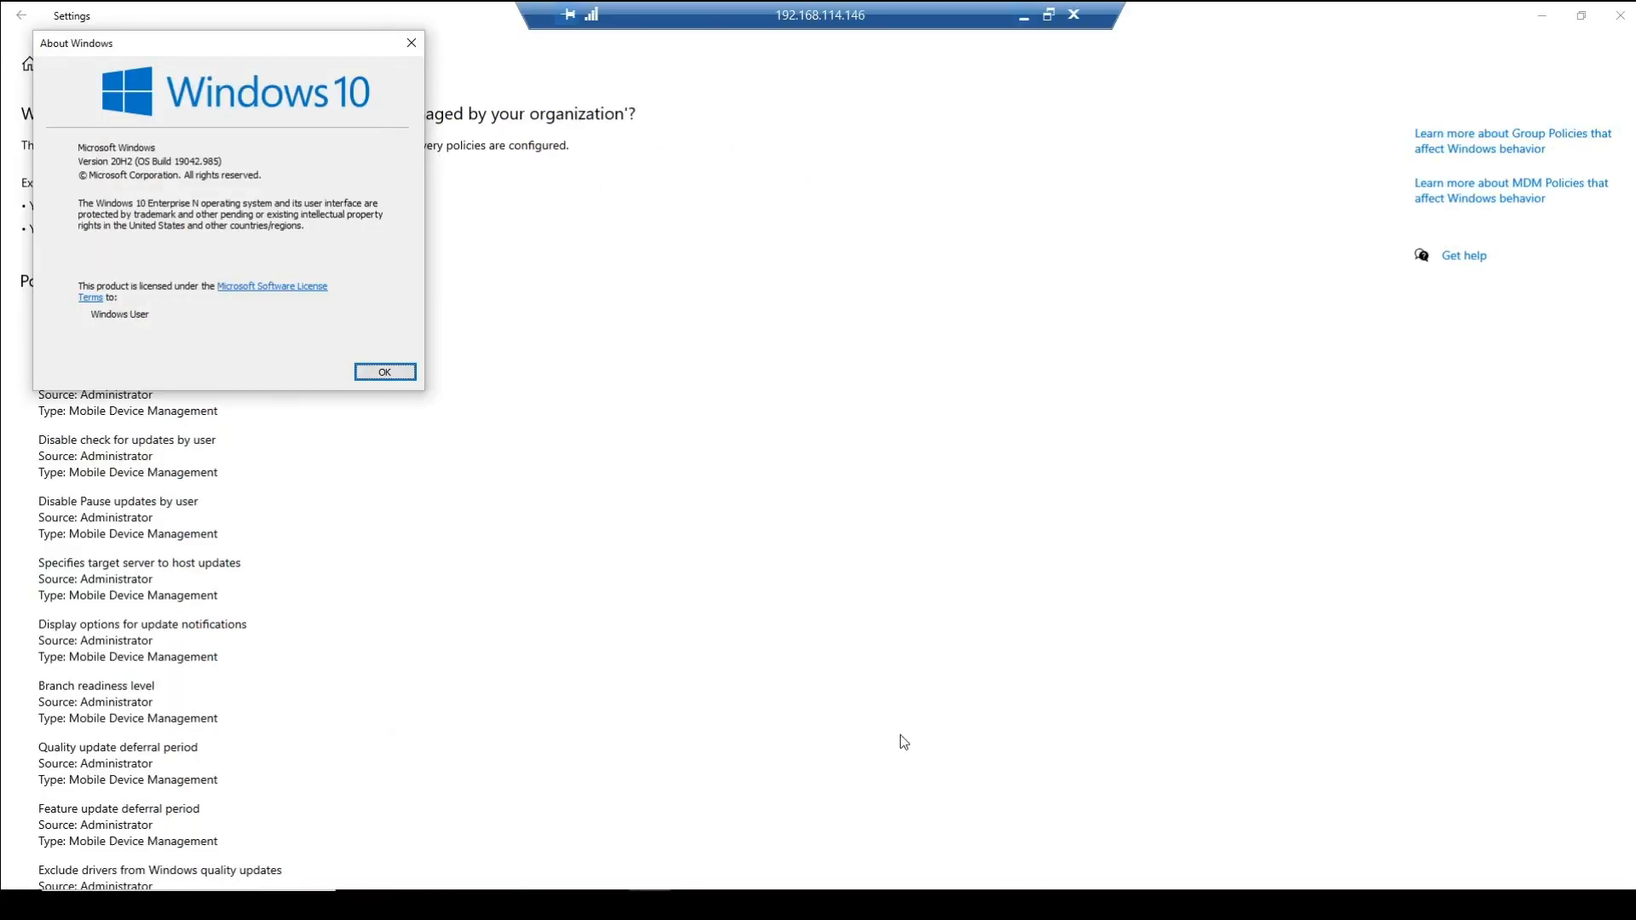
{"action": "left_click_drag", "start_coordinate": [250, 46], "coordinate": [795, 184]}
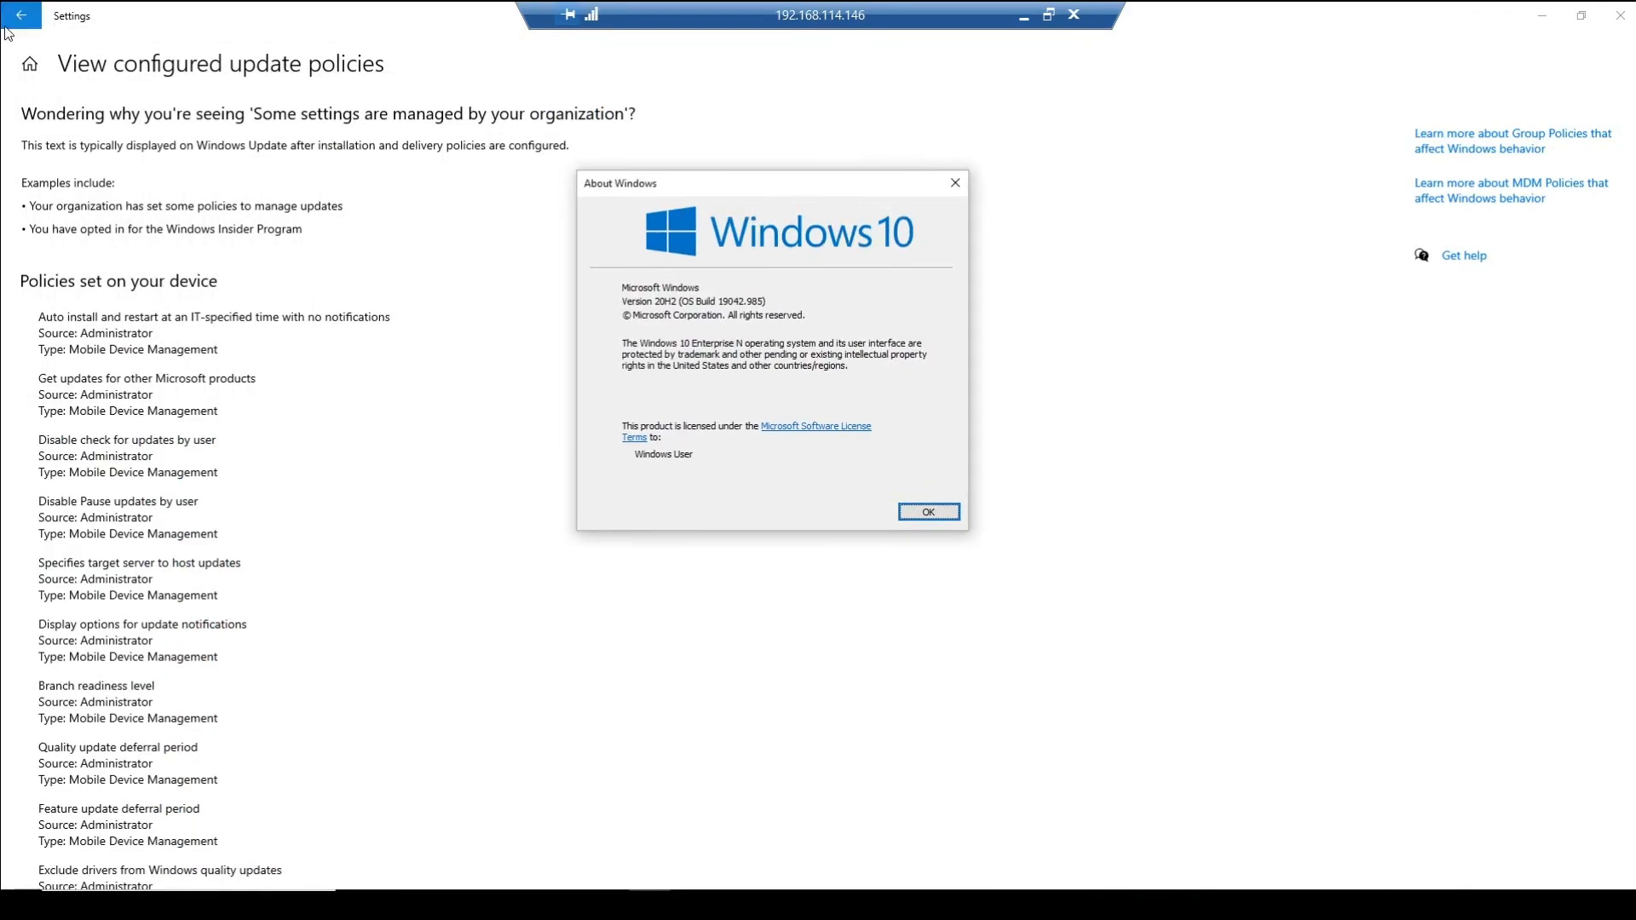
{"action": "left_click", "coordinate": [30, 68]}
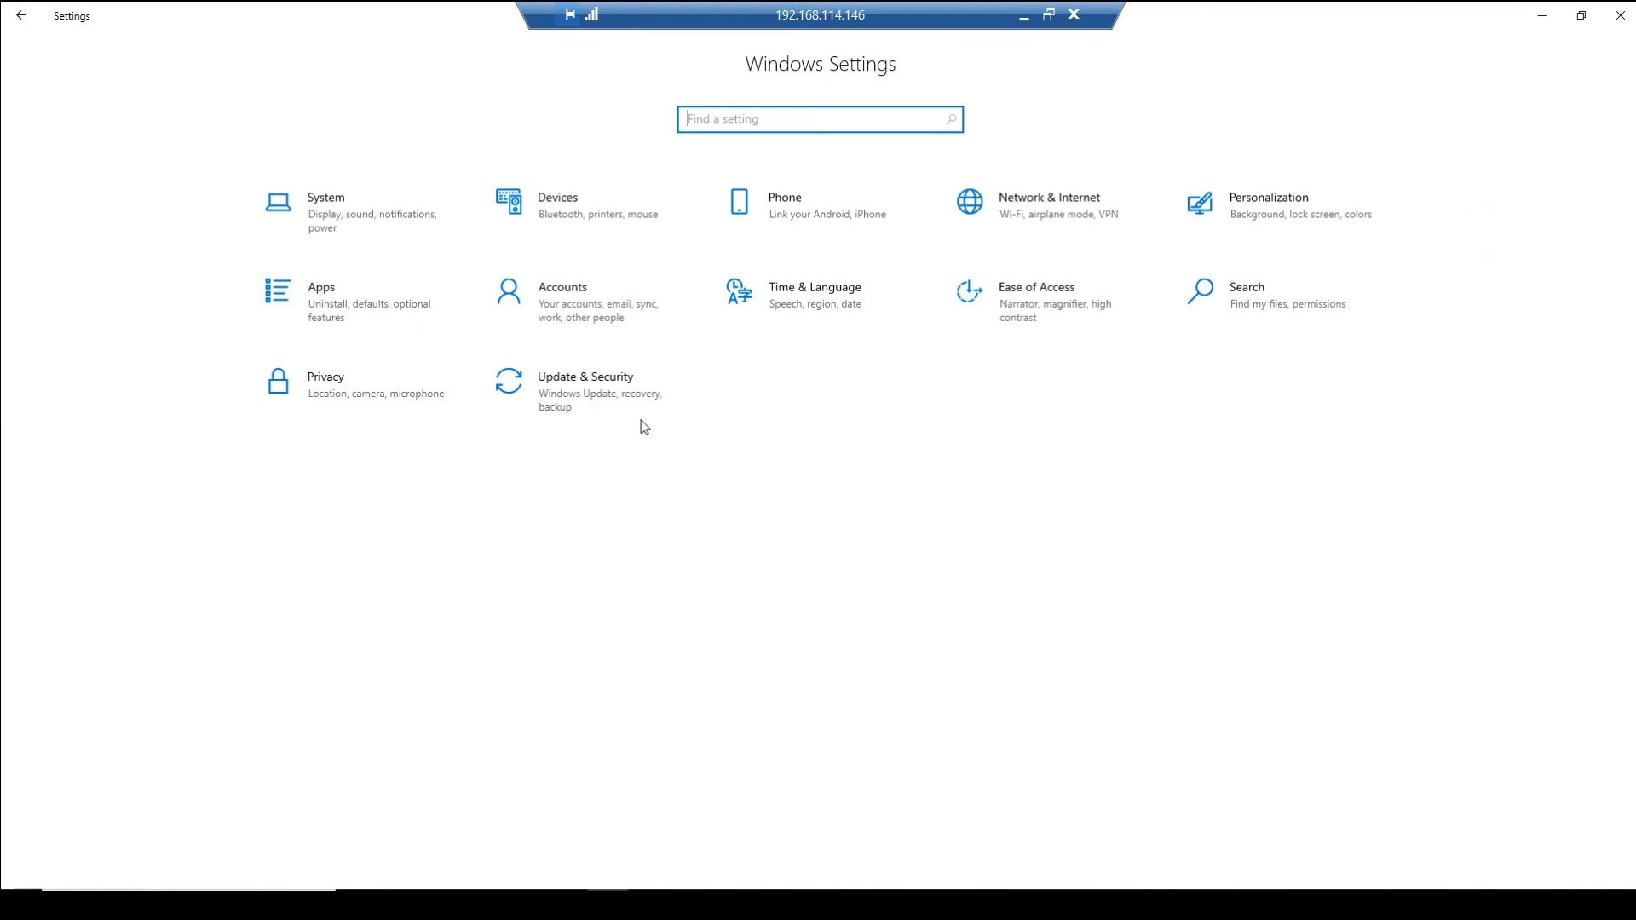
{"action": "left_click", "coordinate": [625, 403]}
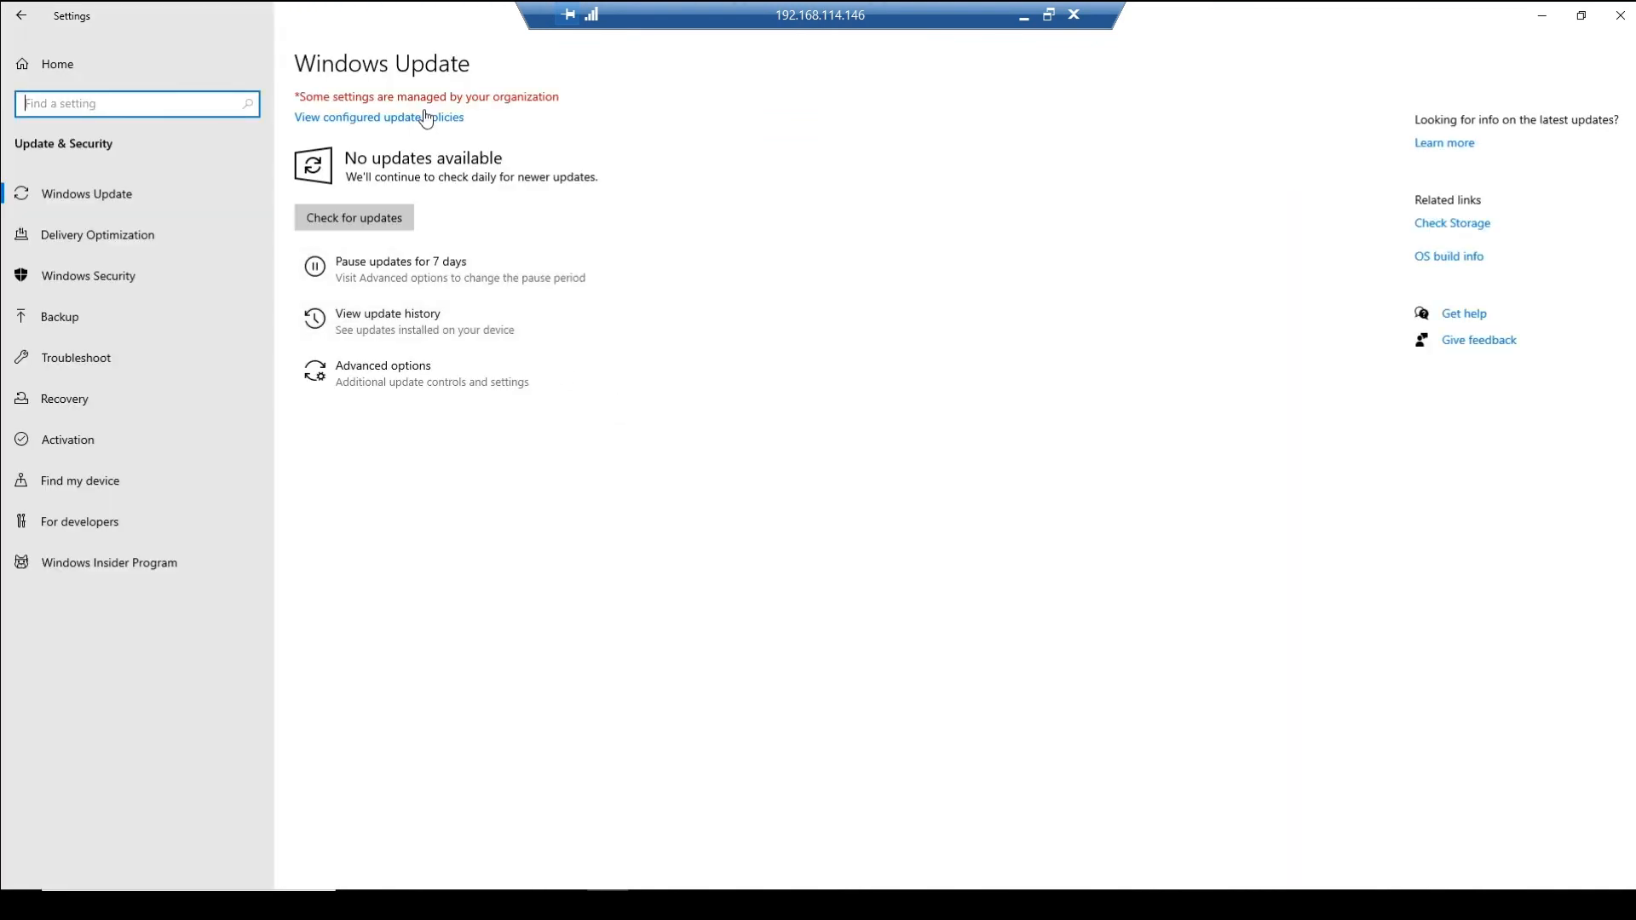
Review the configured update policies on IT02, return to Windows Update and bring the About Windows dialog forward to check the version.
{"action": "left_click", "coordinate": [421, 119]}
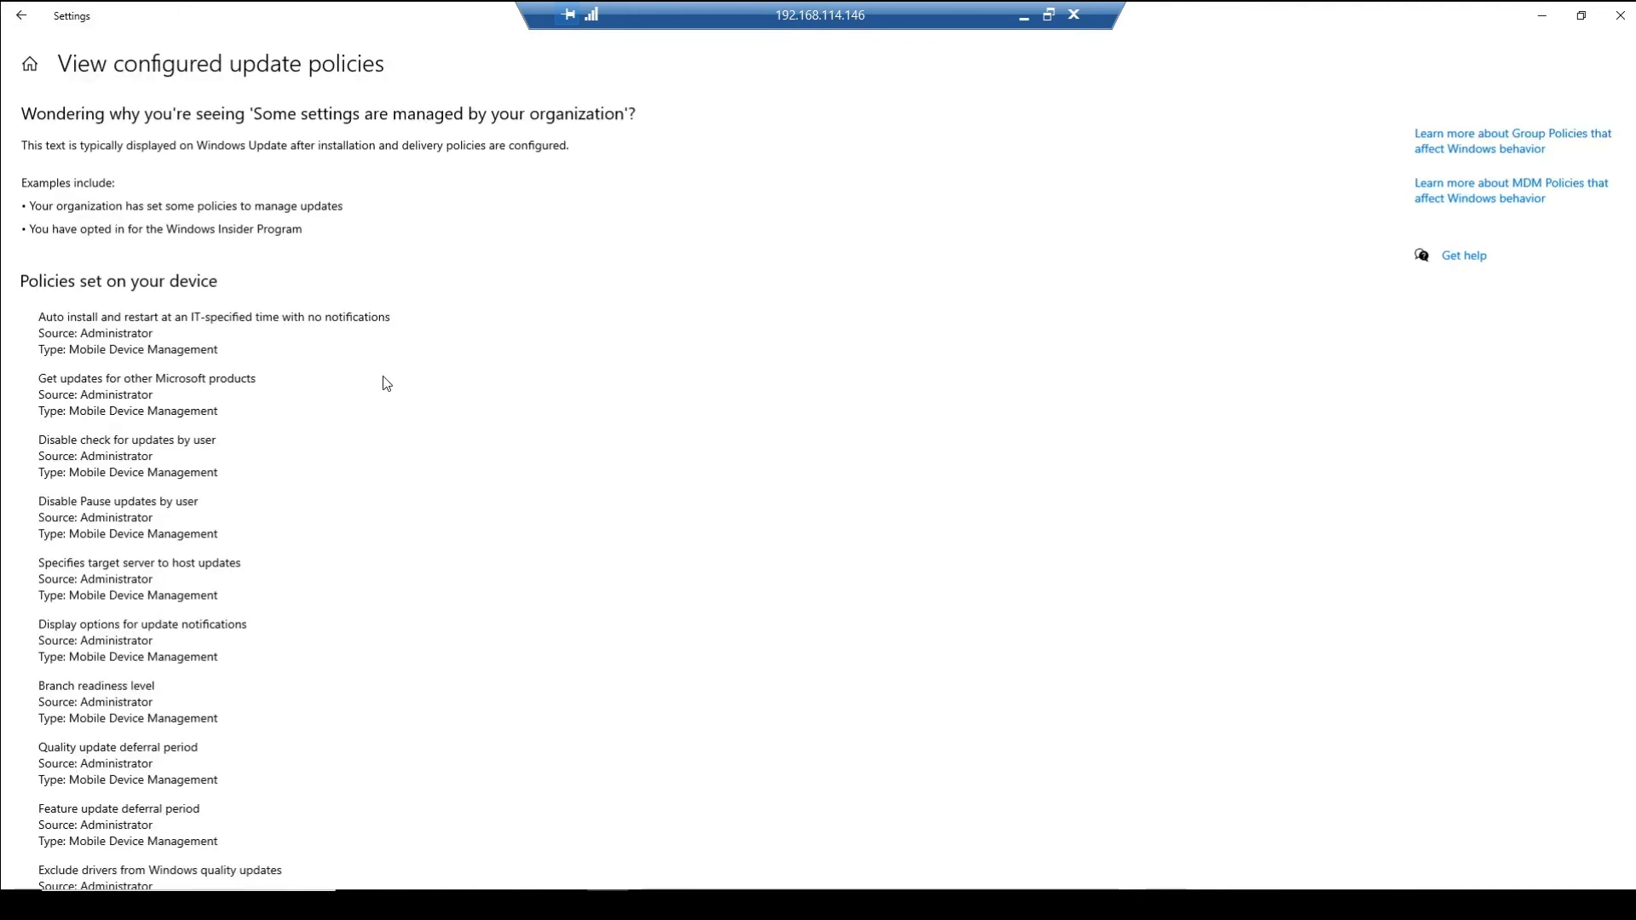
{"action": "scroll", "coordinate": [392, 428], "scroll_direction": "down", "scroll_amount": 3}
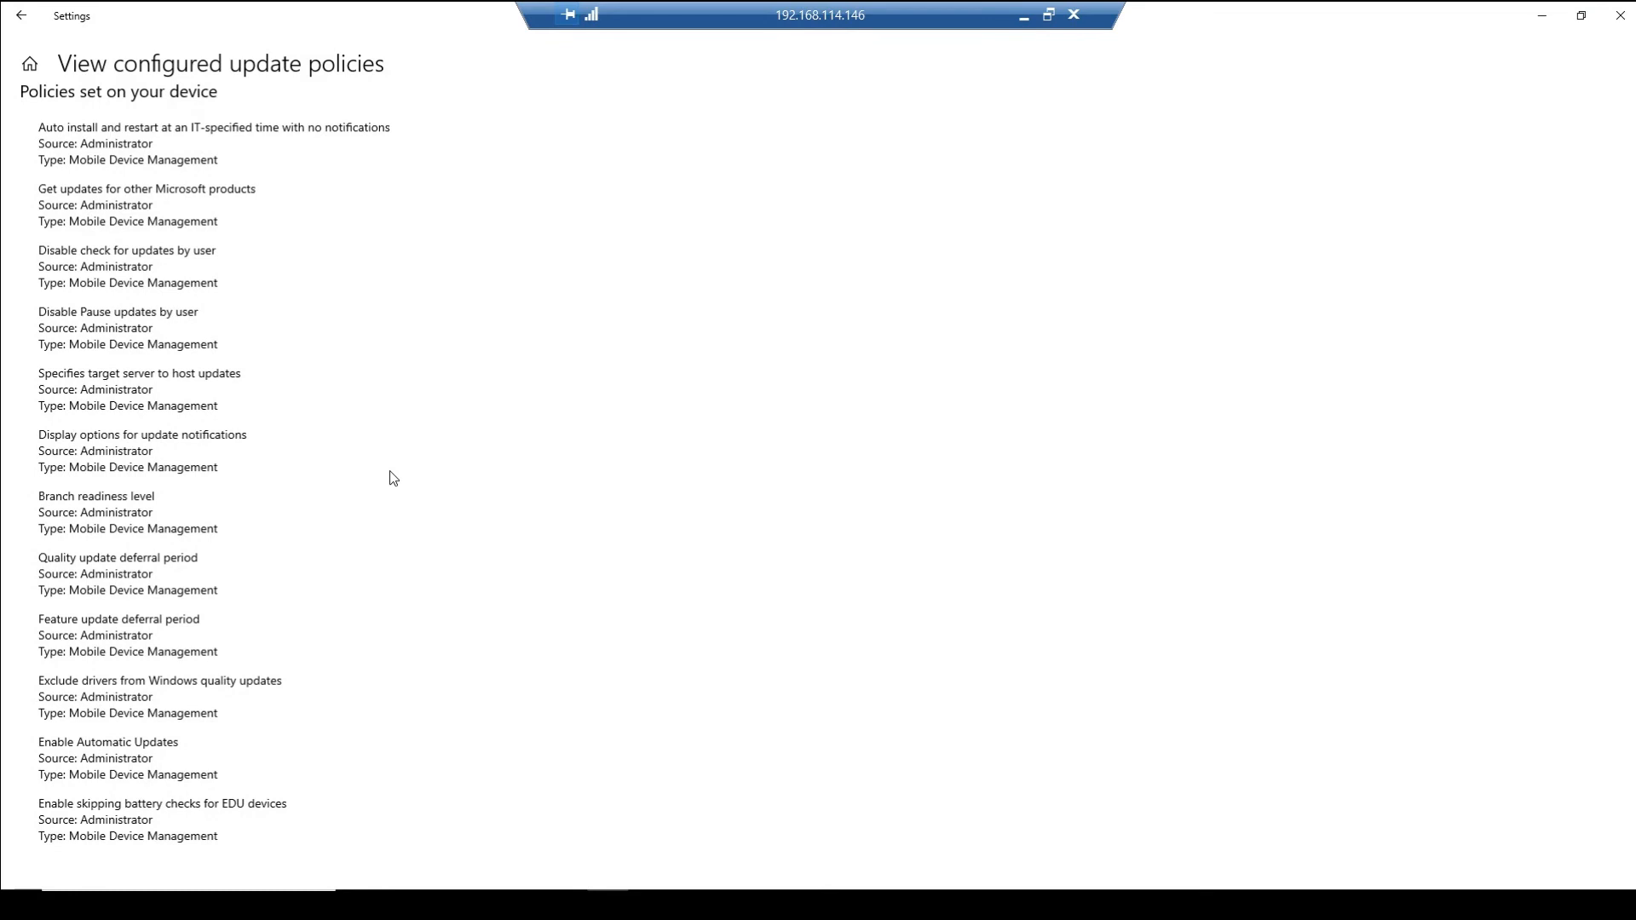
{"action": "scroll", "coordinate": [390, 471], "scroll_direction": "up", "scroll_amount": 3}
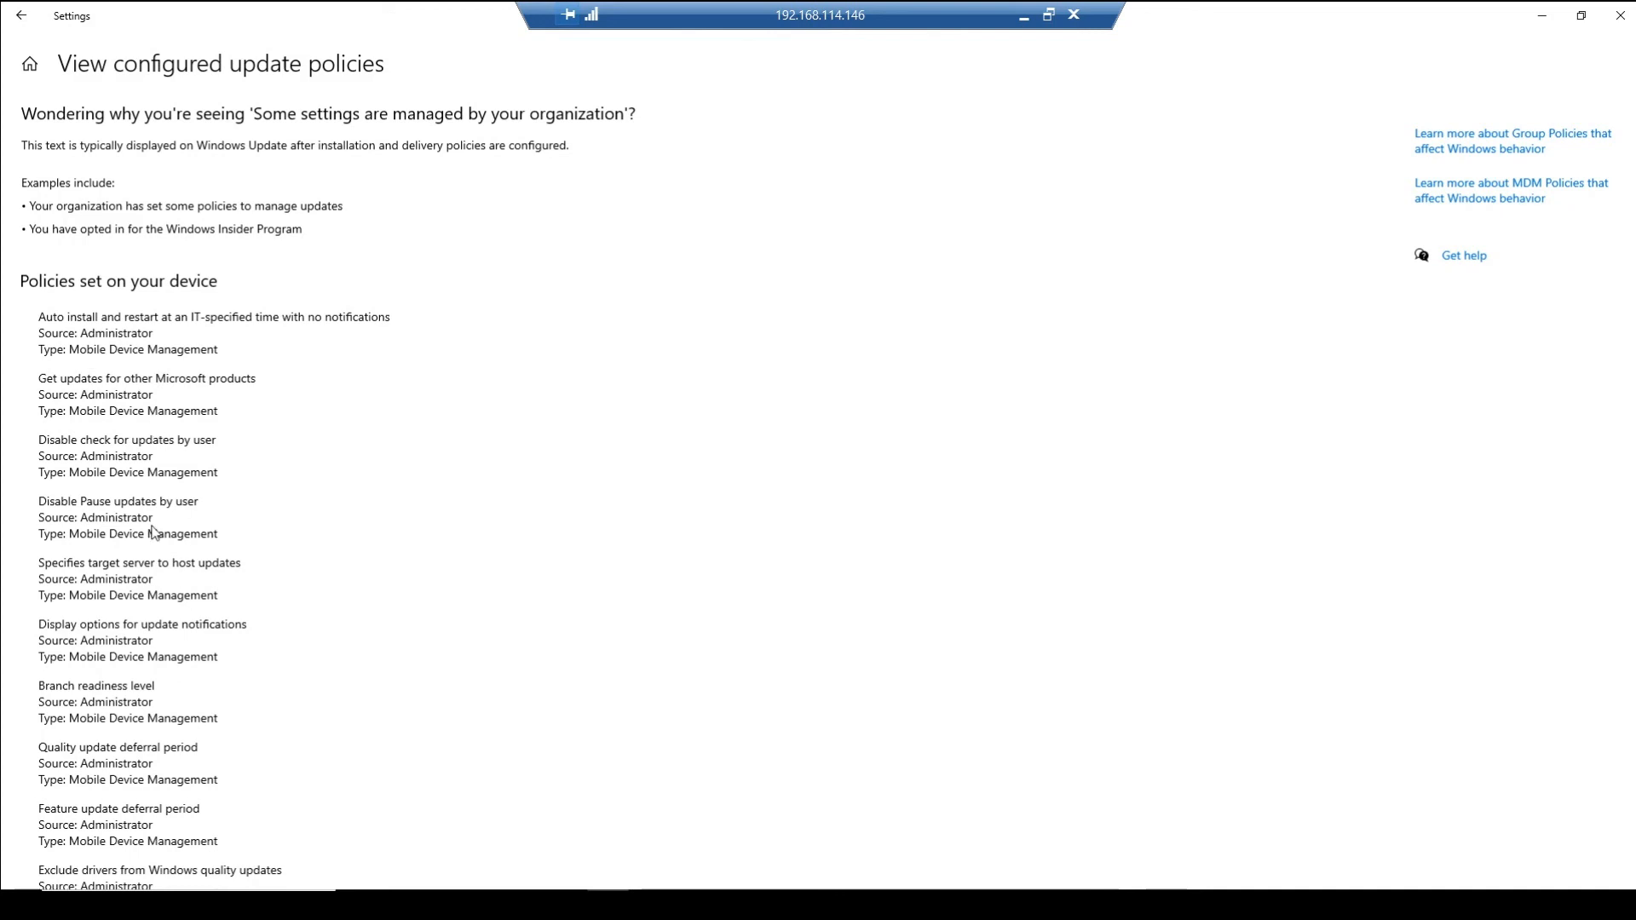
{"action": "scroll", "coordinate": [146, 596], "scroll_direction": "down", "scroll_amount": 2}
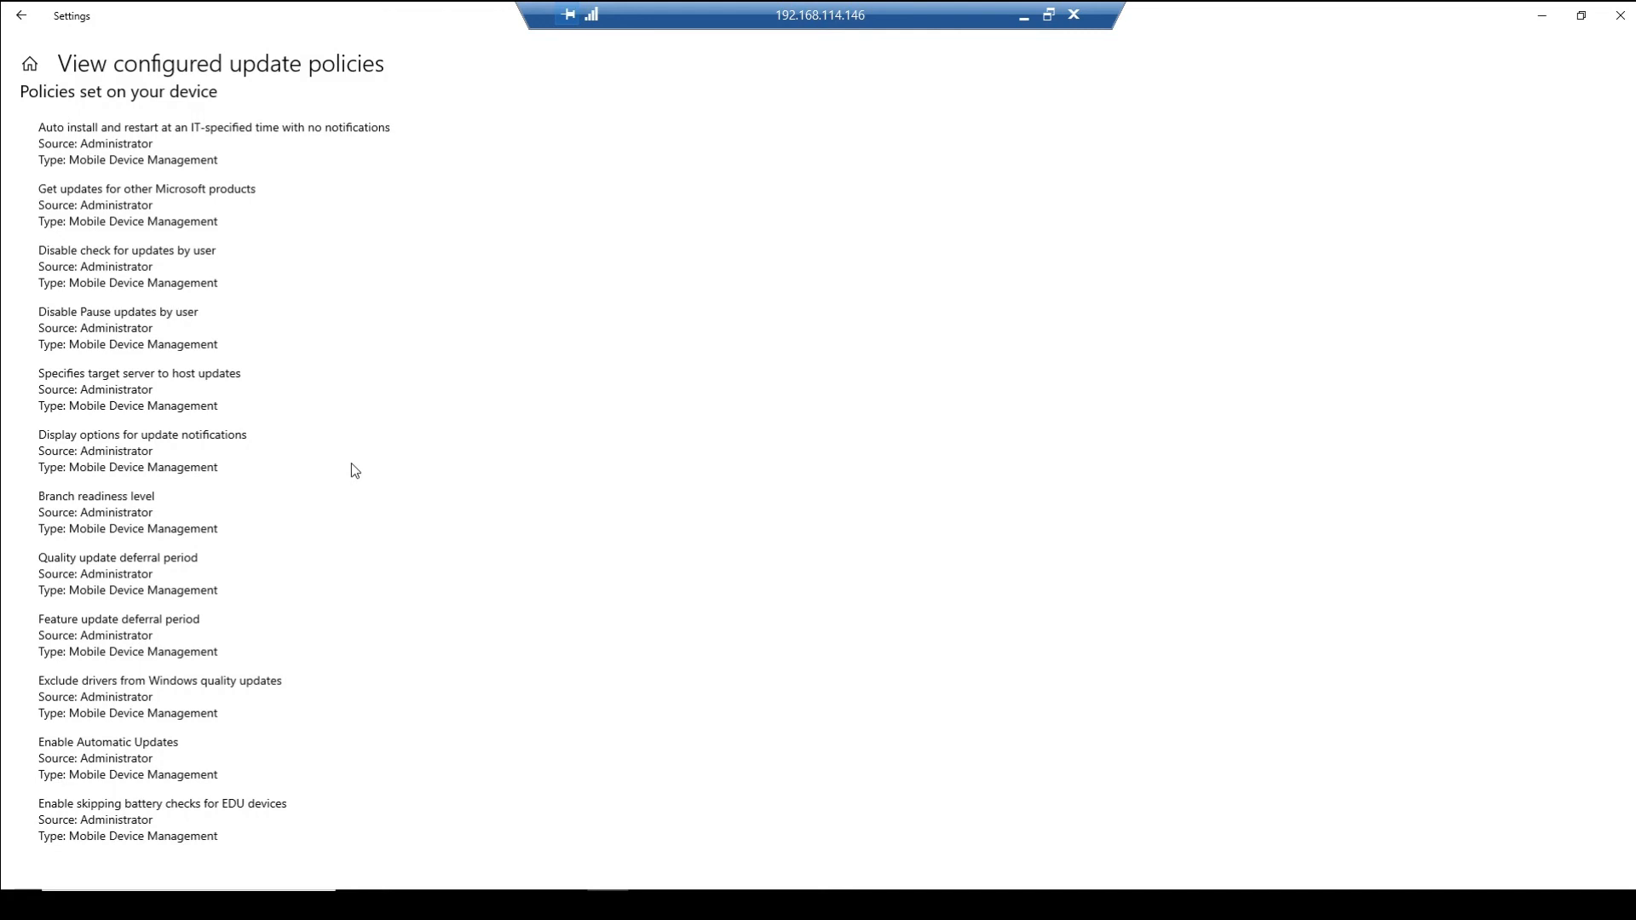
{"action": "scroll", "coordinate": [340, 434], "scroll_direction": "up", "scroll_amount": 3}
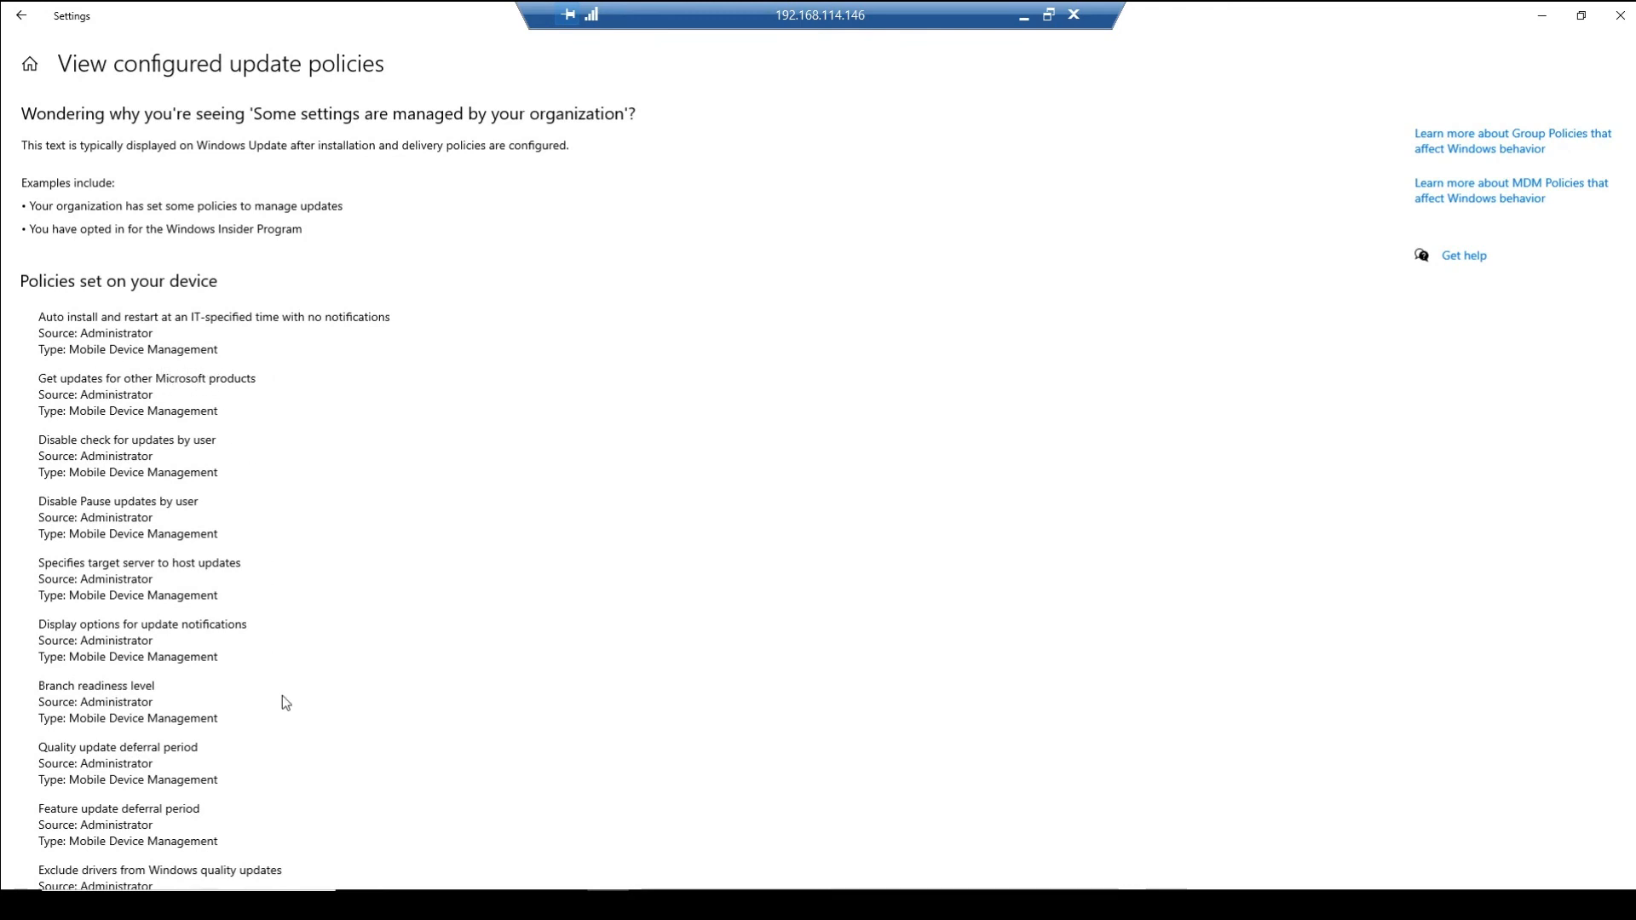
{"action": "scroll", "coordinate": [286, 702], "scroll_direction": "down", "scroll_amount": 3}
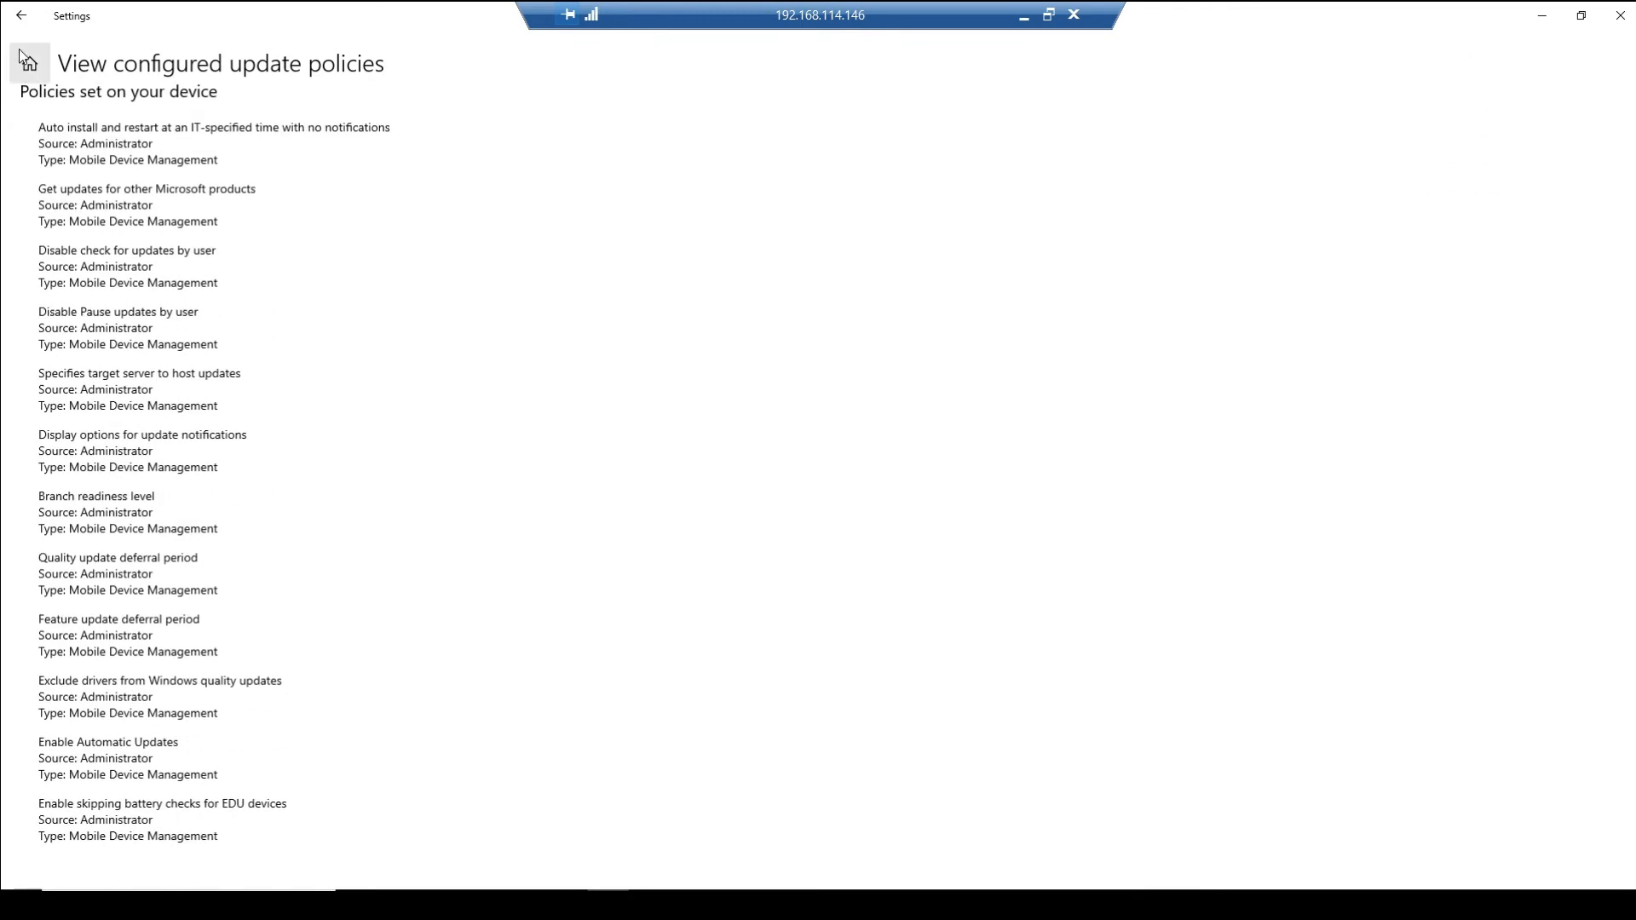
{"action": "left_click", "coordinate": [20, 16]}
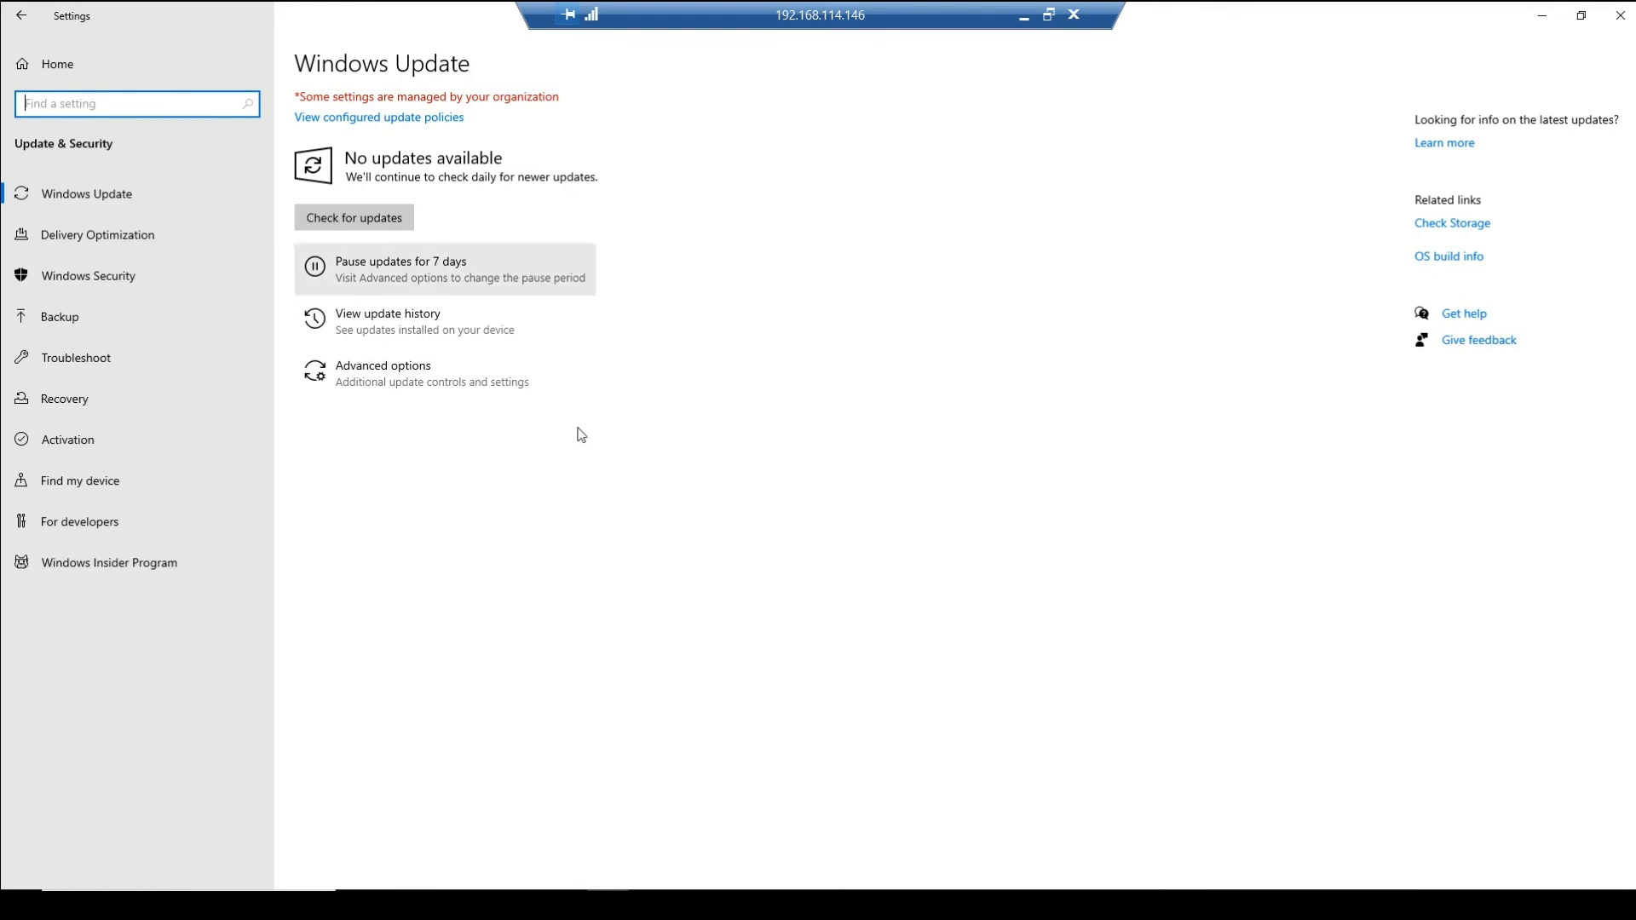
{"action": "left_click", "coordinate": [649, 905]}
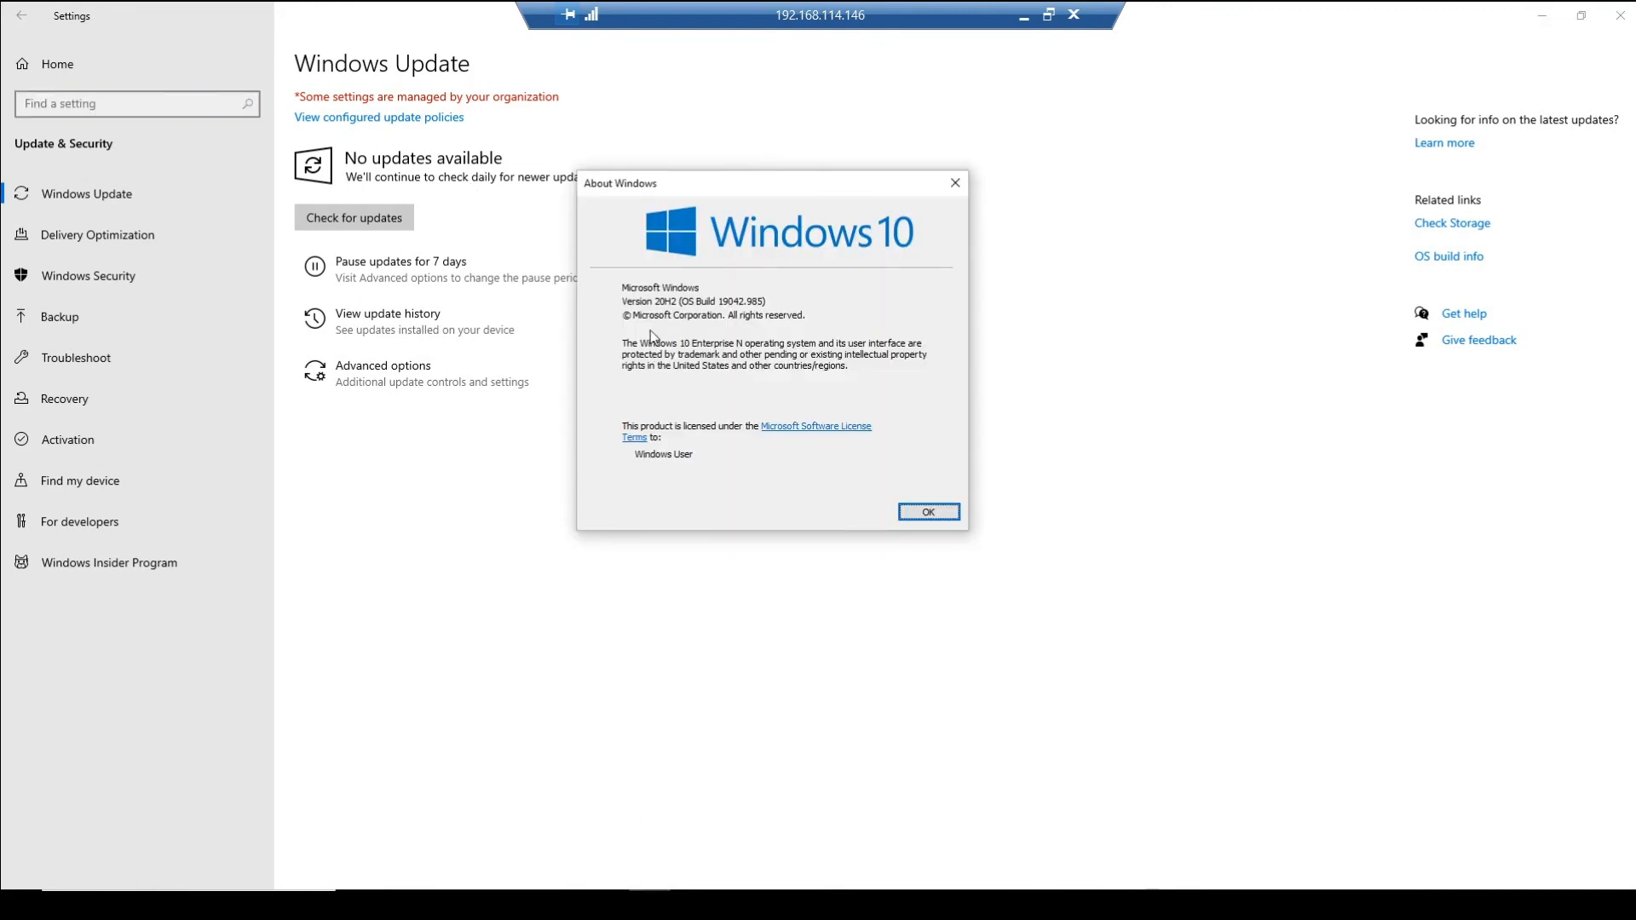
{"action": "left_click", "coordinate": [1023, 19]}
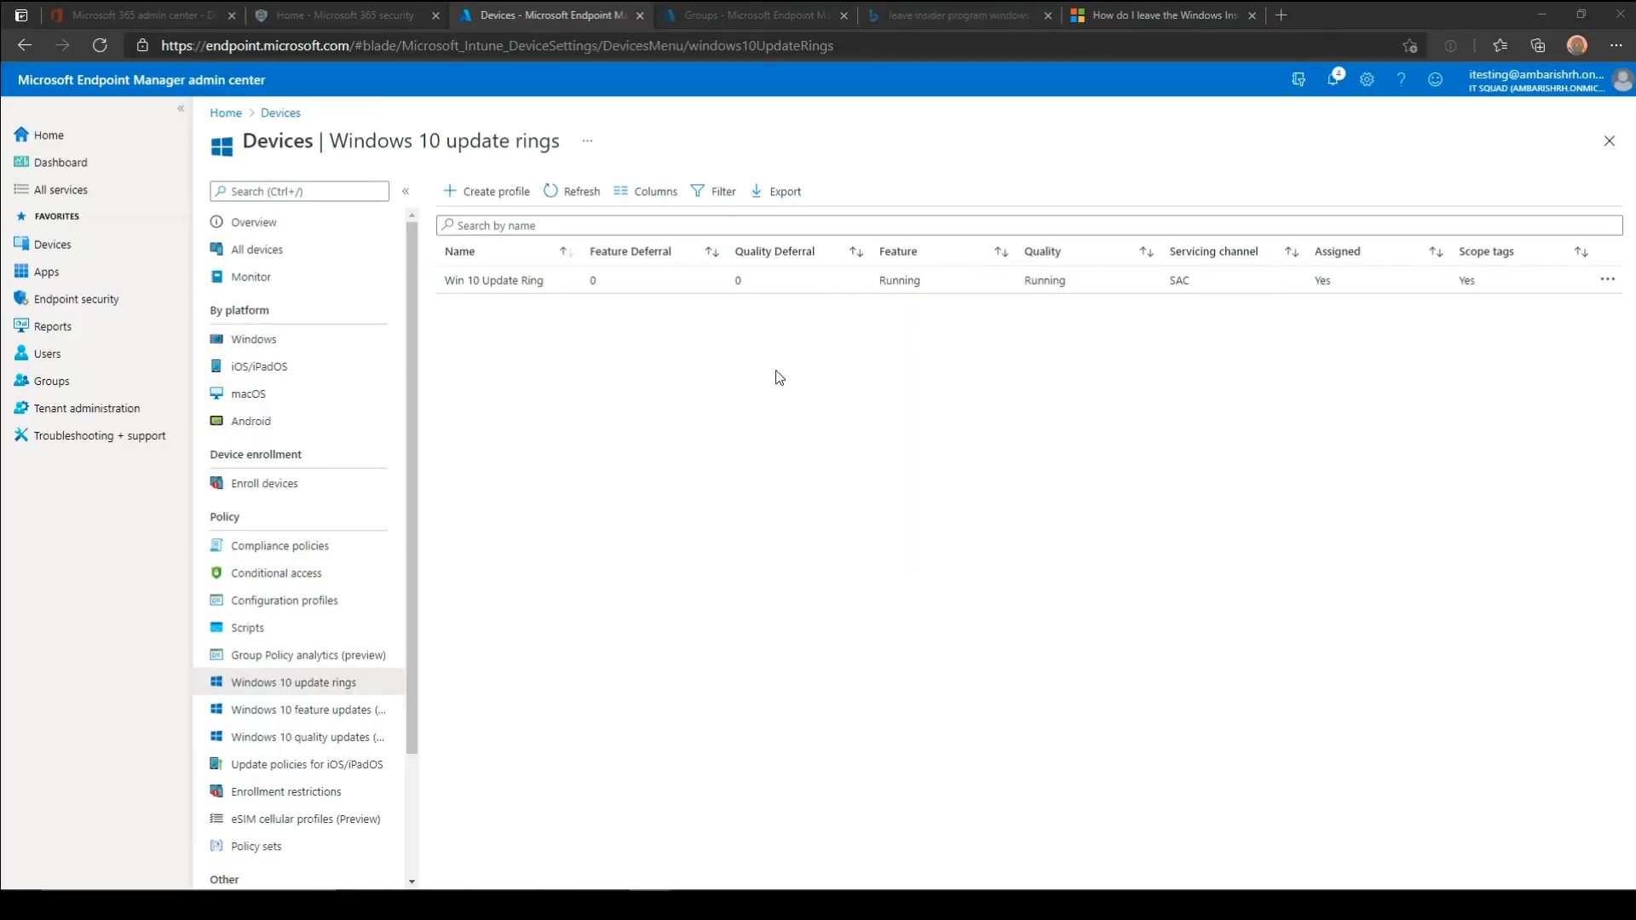
{"action": "left_click", "coordinate": [476, 288]}
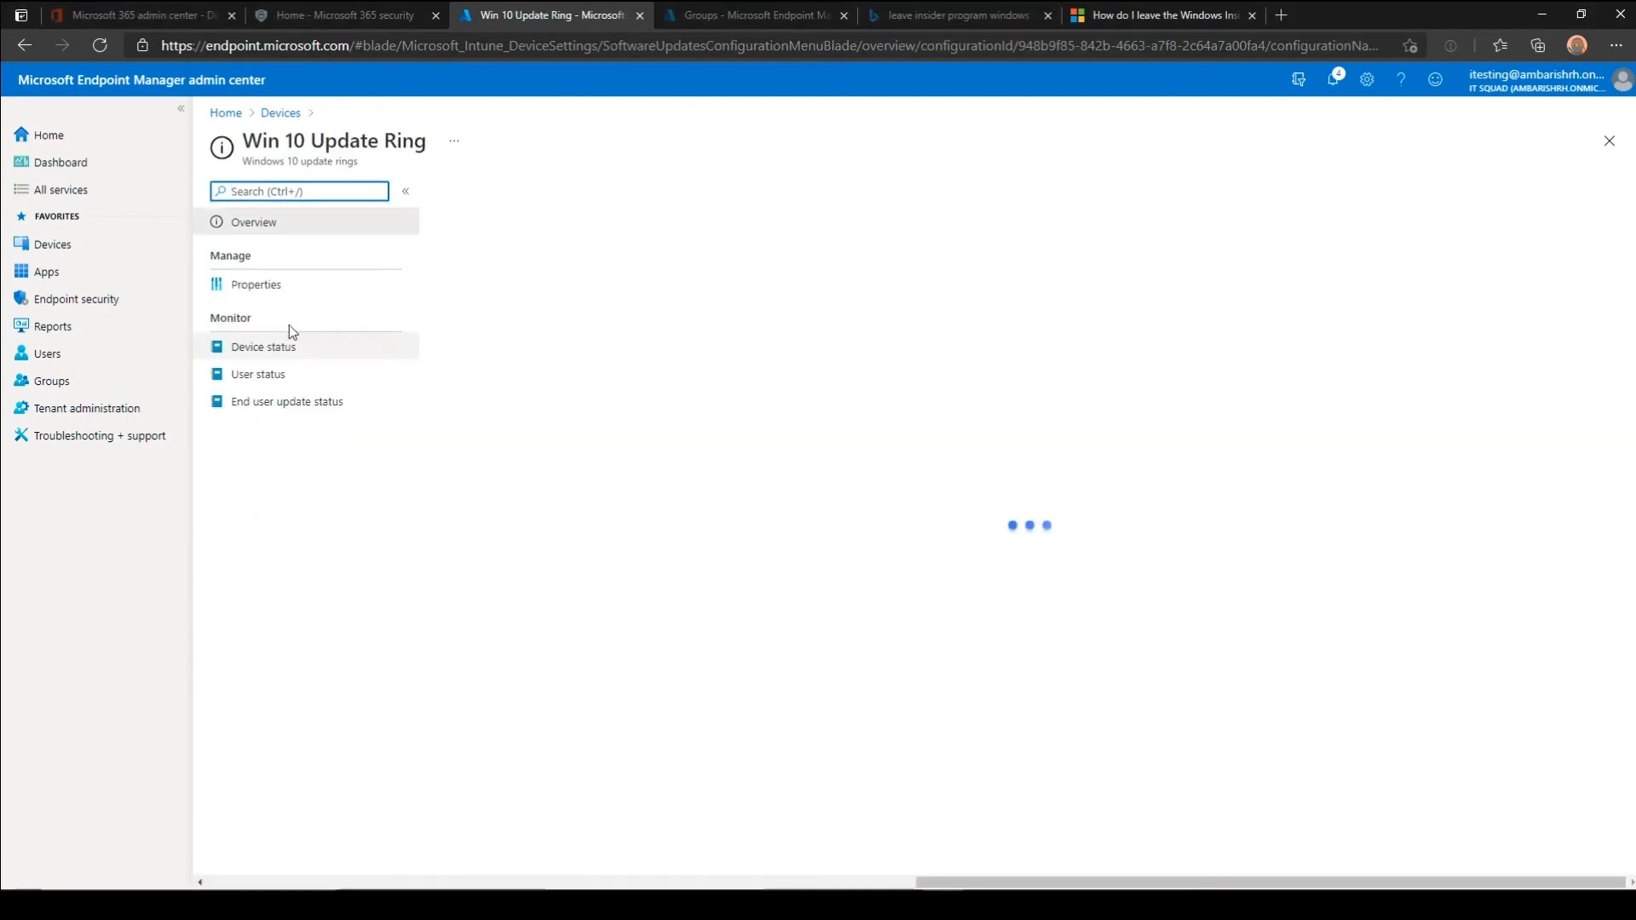
{"action": "left_click", "coordinate": [258, 348]}
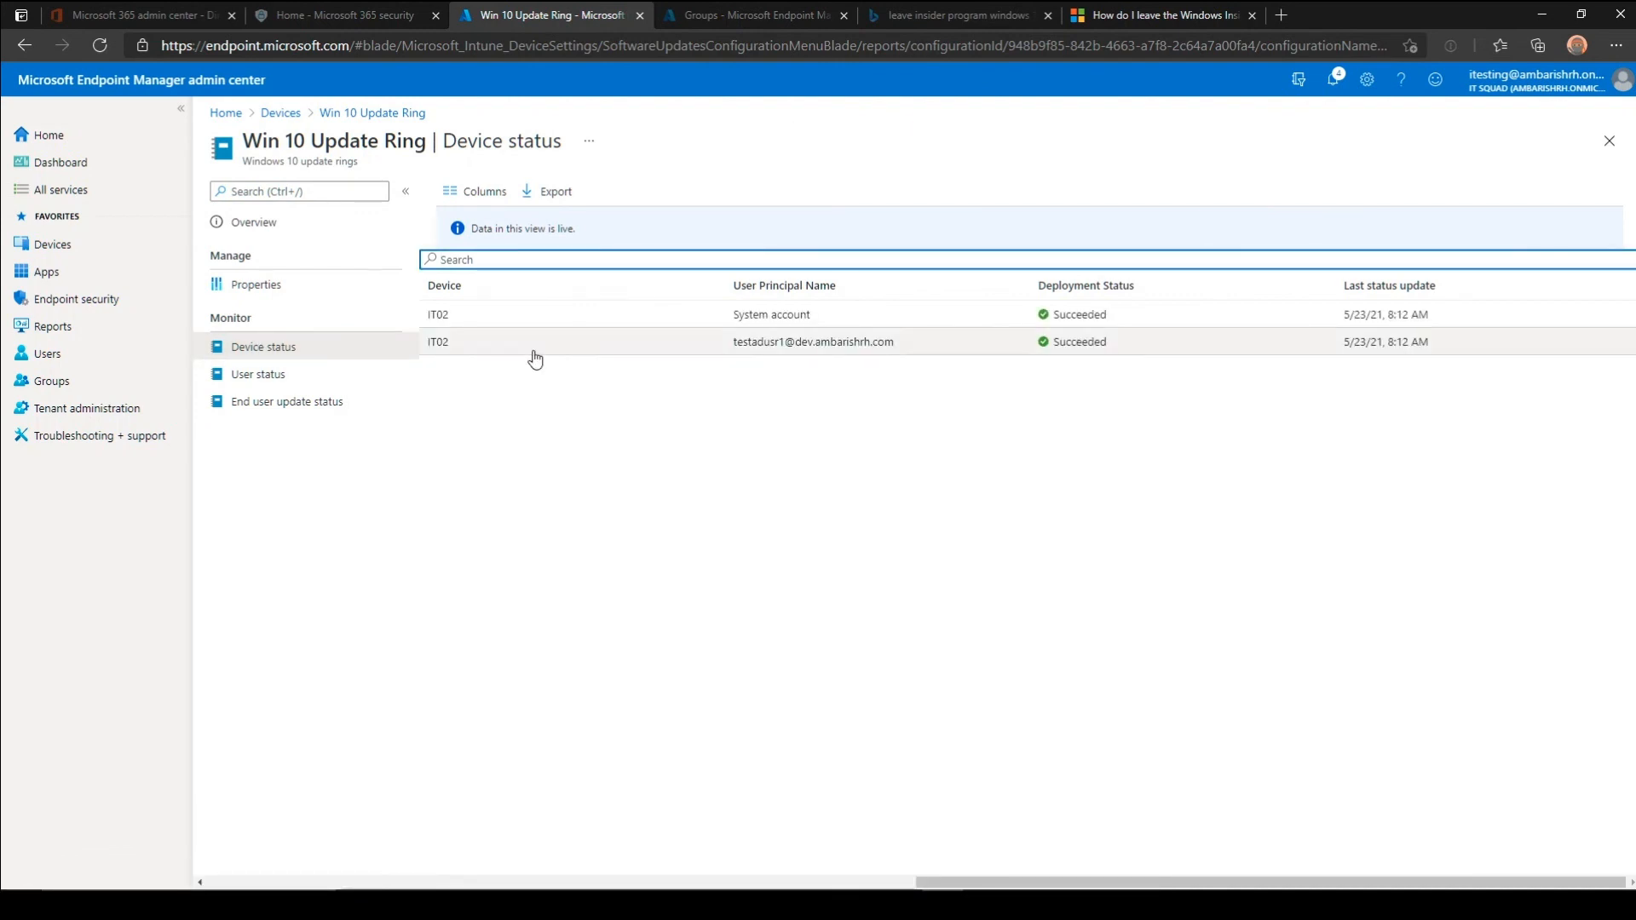
{"action": "left_click", "coordinate": [532, 345]}
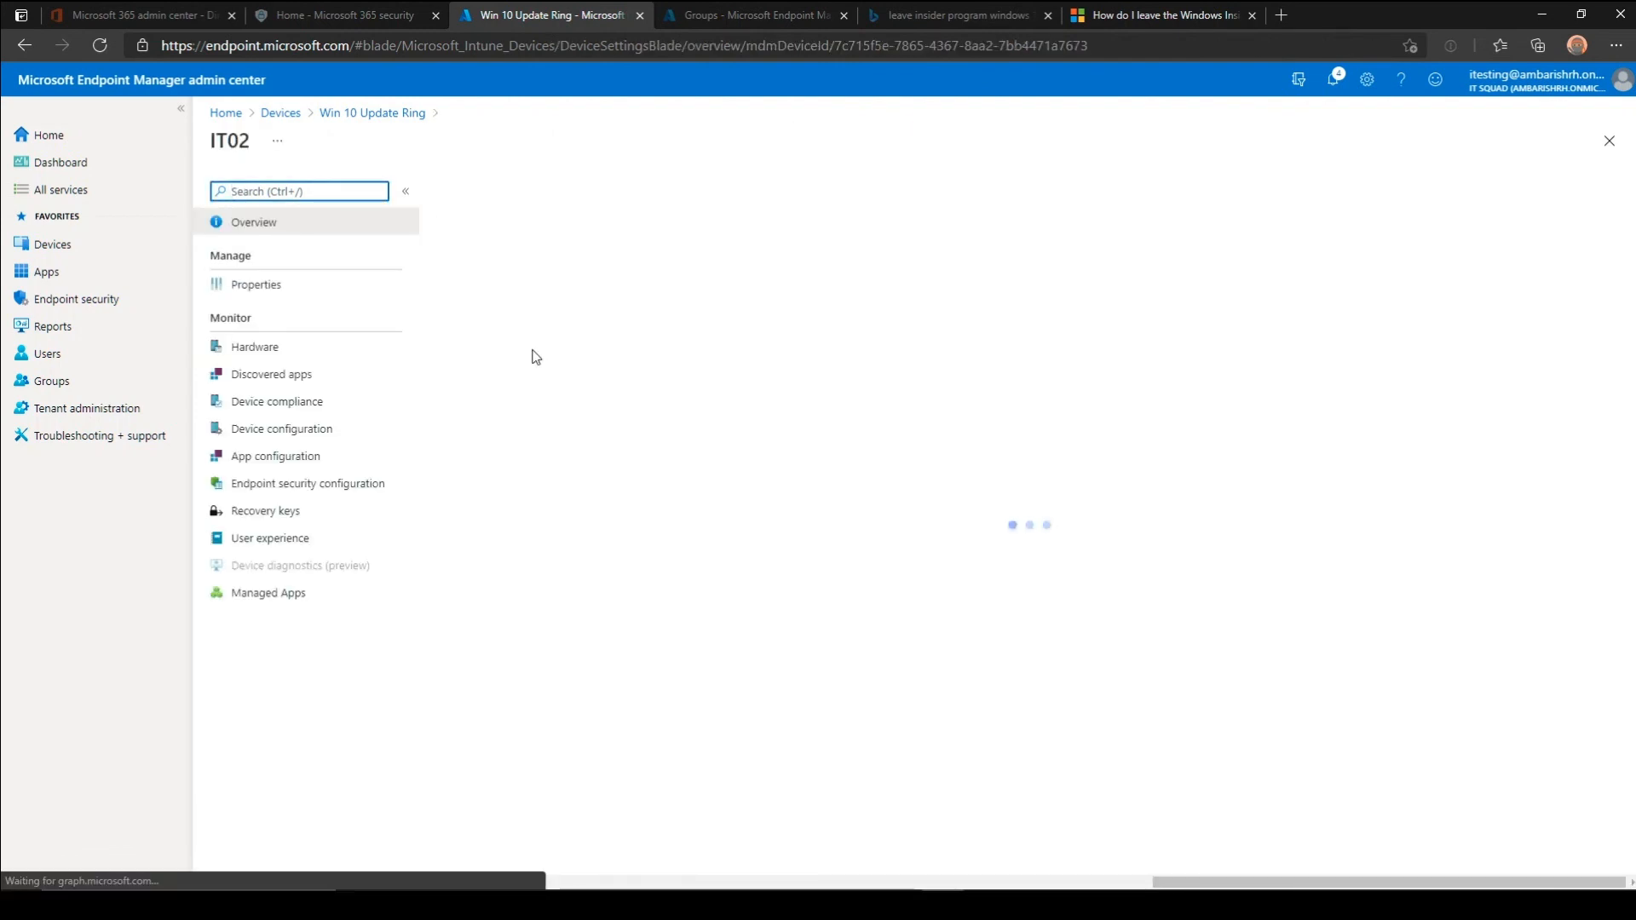
{"action": "left_click", "coordinate": [294, 430]}
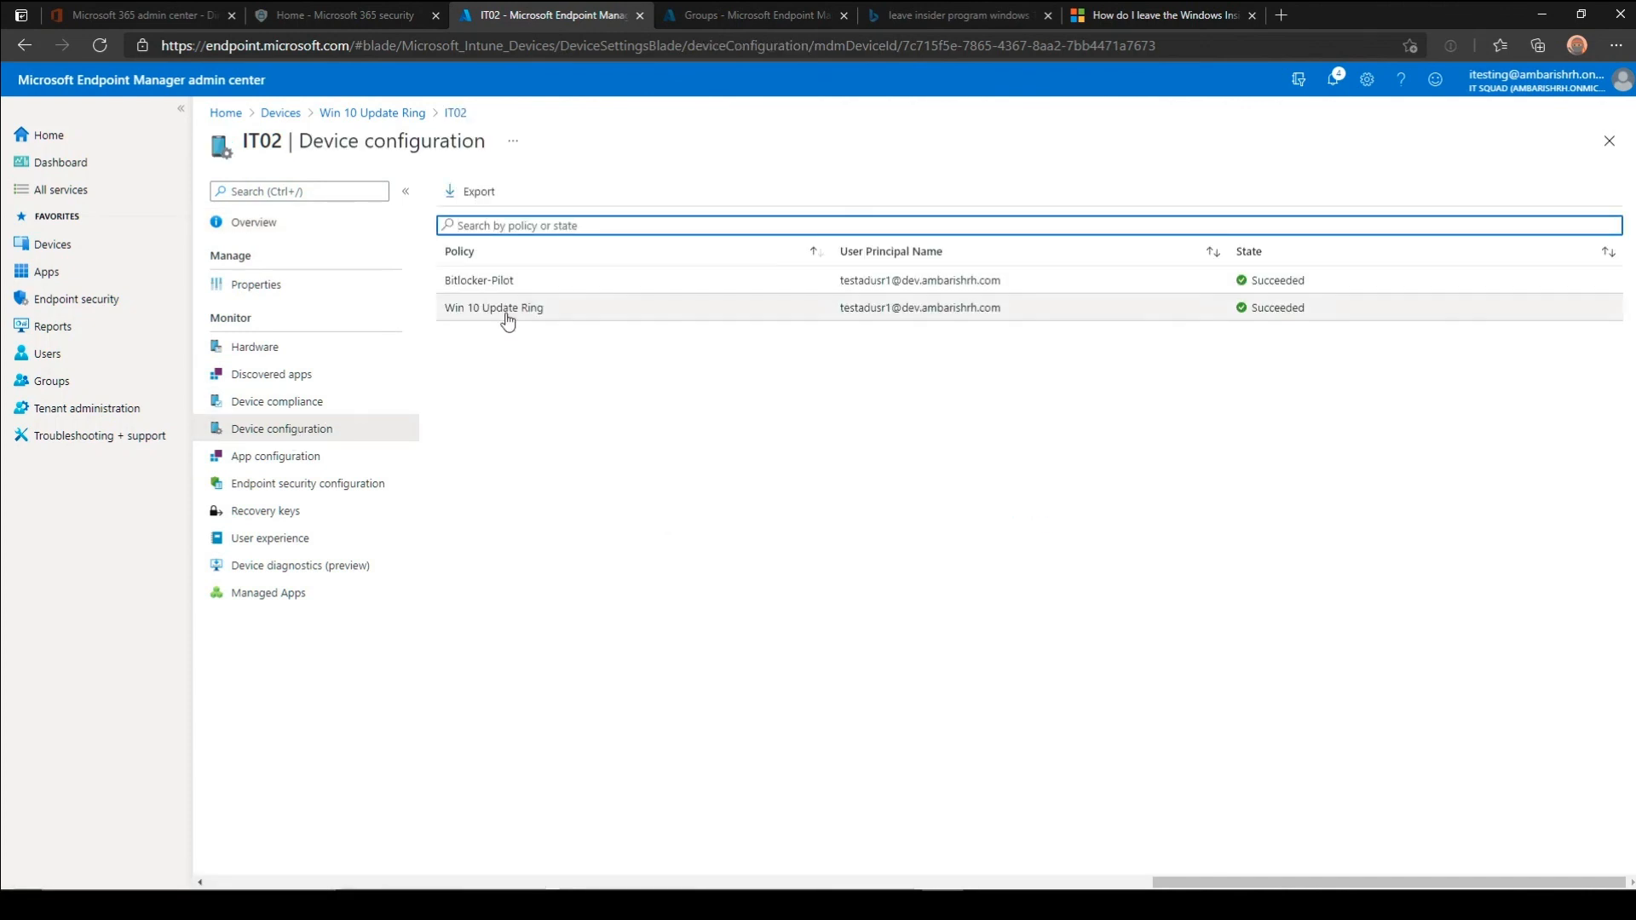
{"action": "left_click", "coordinate": [510, 315]}
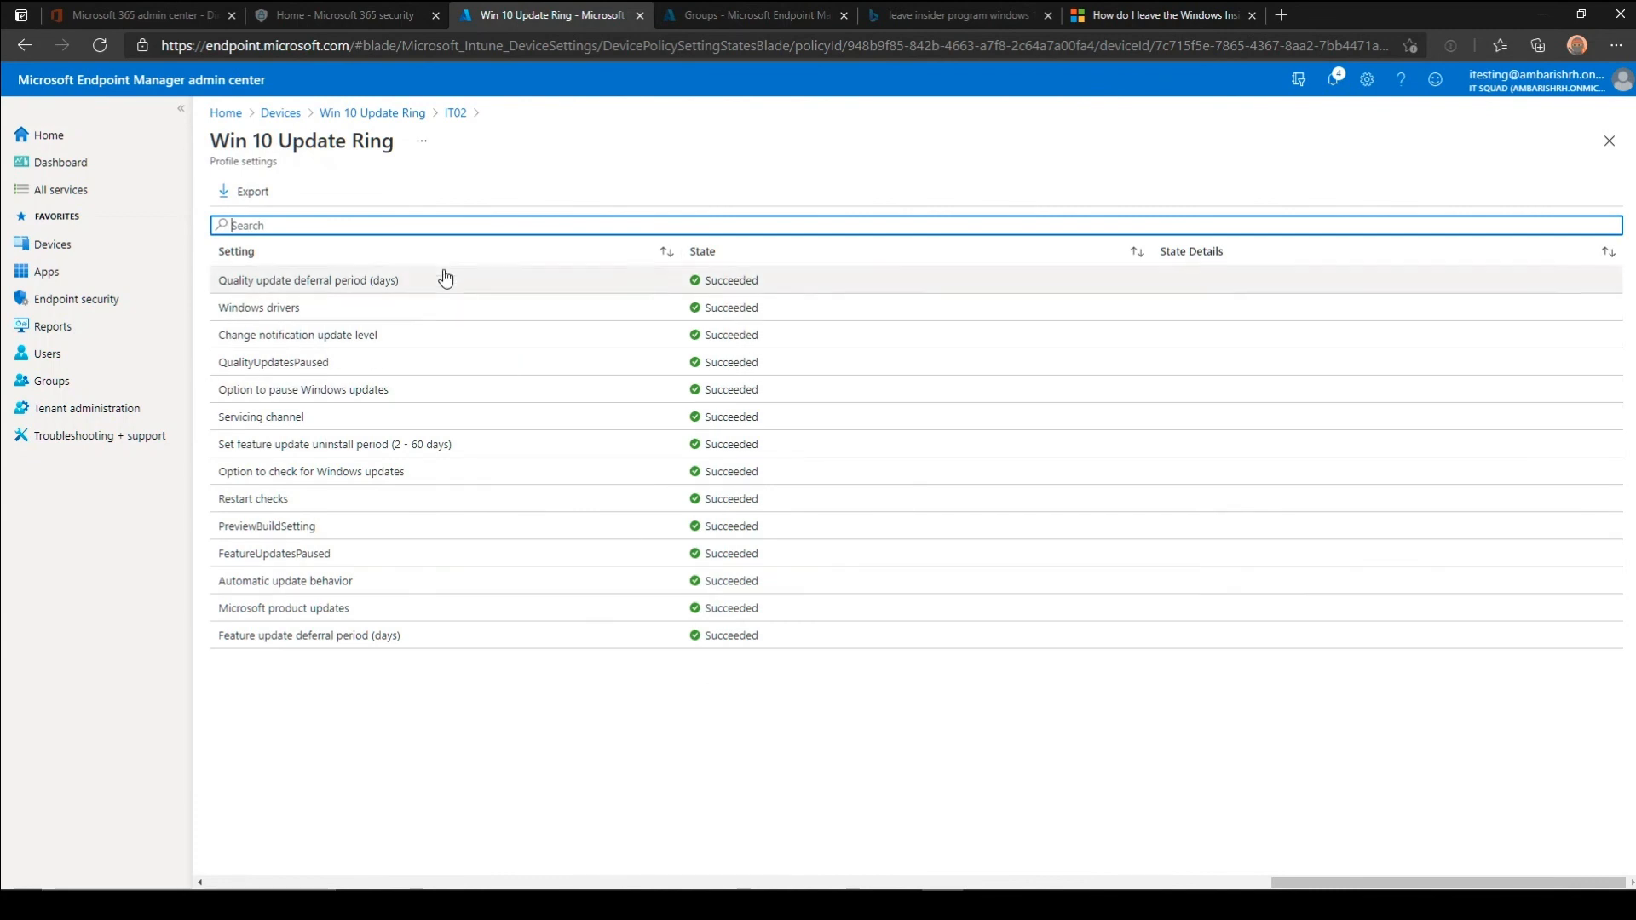
Open the Win 10 20H2 feature update profile and review its properties and end user update status.
{"action": "left_click", "coordinate": [388, 114]}
{"action": "left_click", "coordinate": [280, 113]}
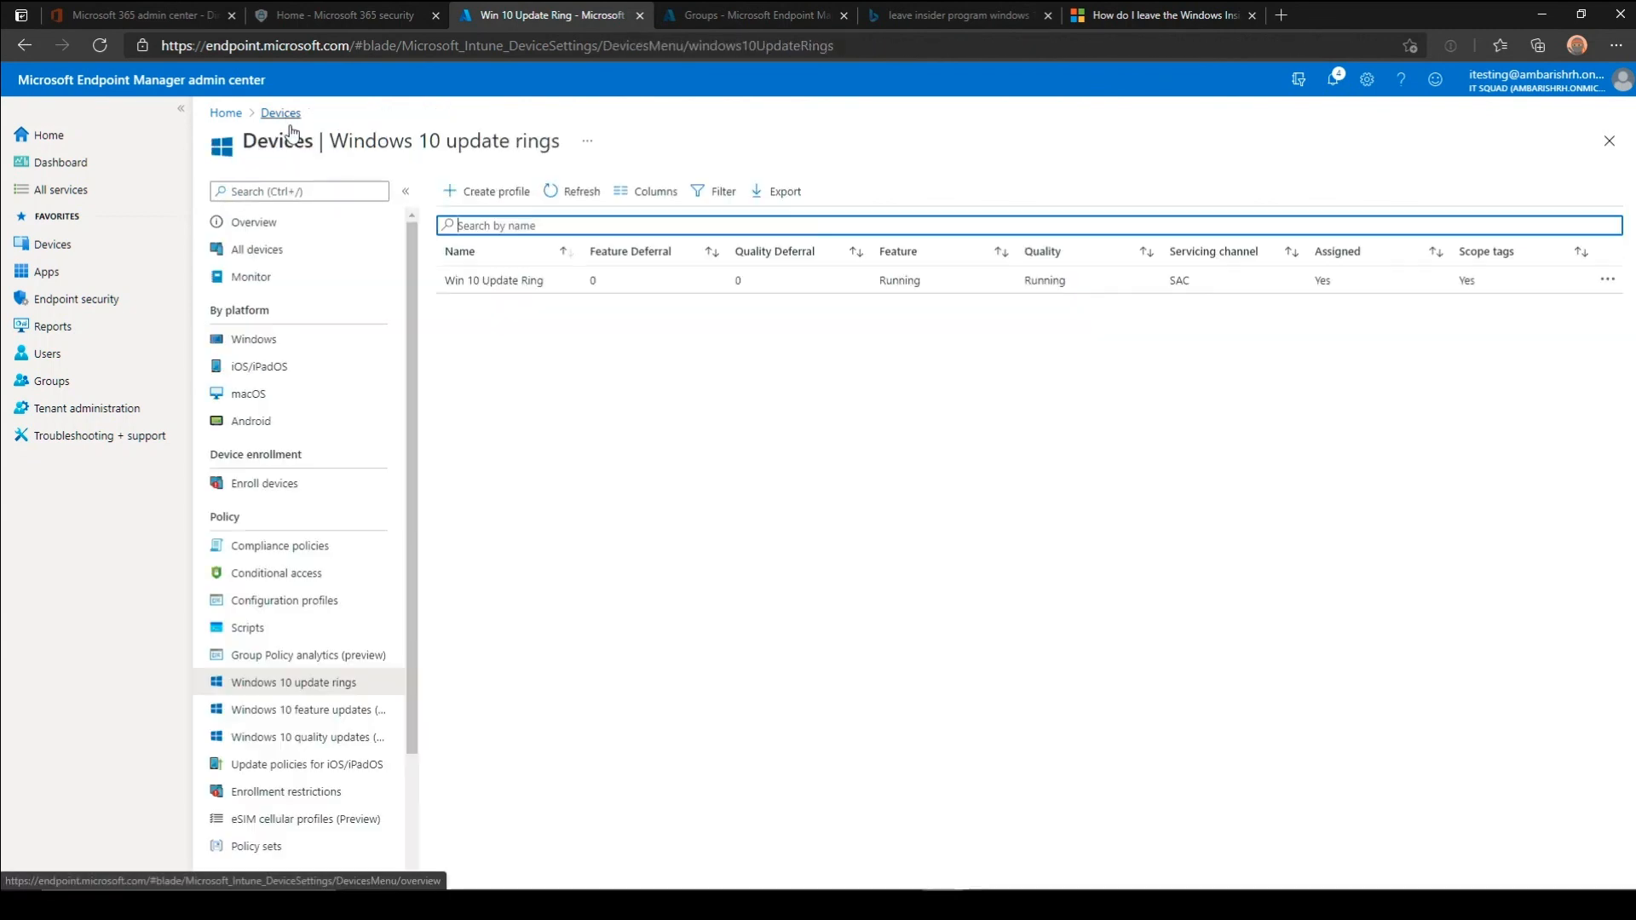
{"action": "left_click", "coordinate": [329, 716]}
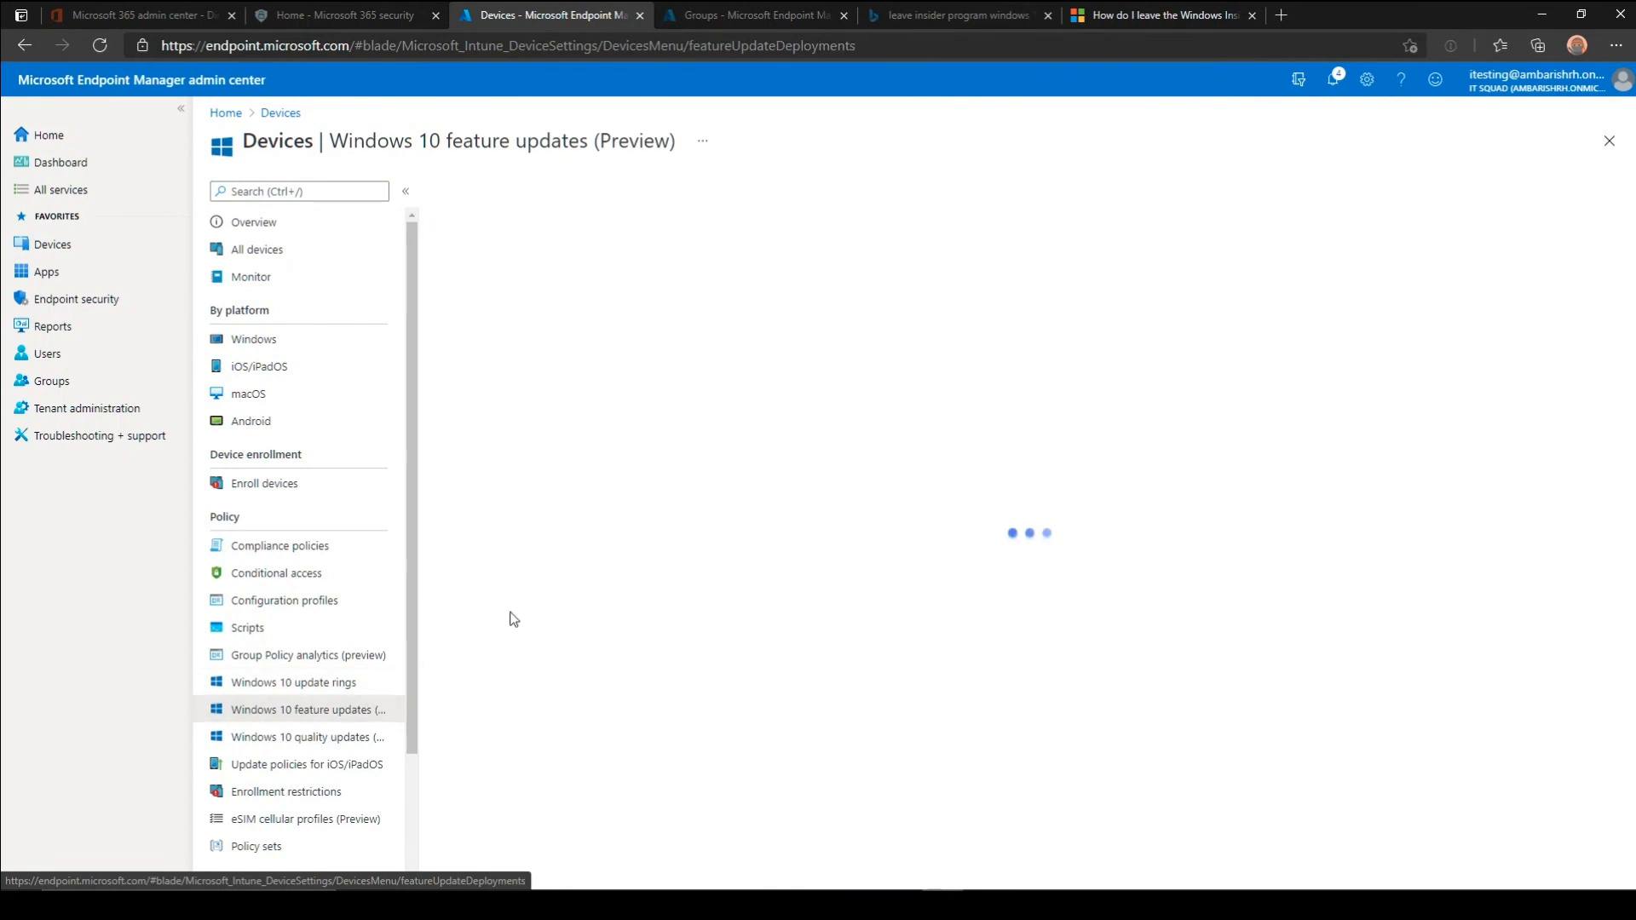
{"action": "left_click", "coordinate": [1062, 268]}
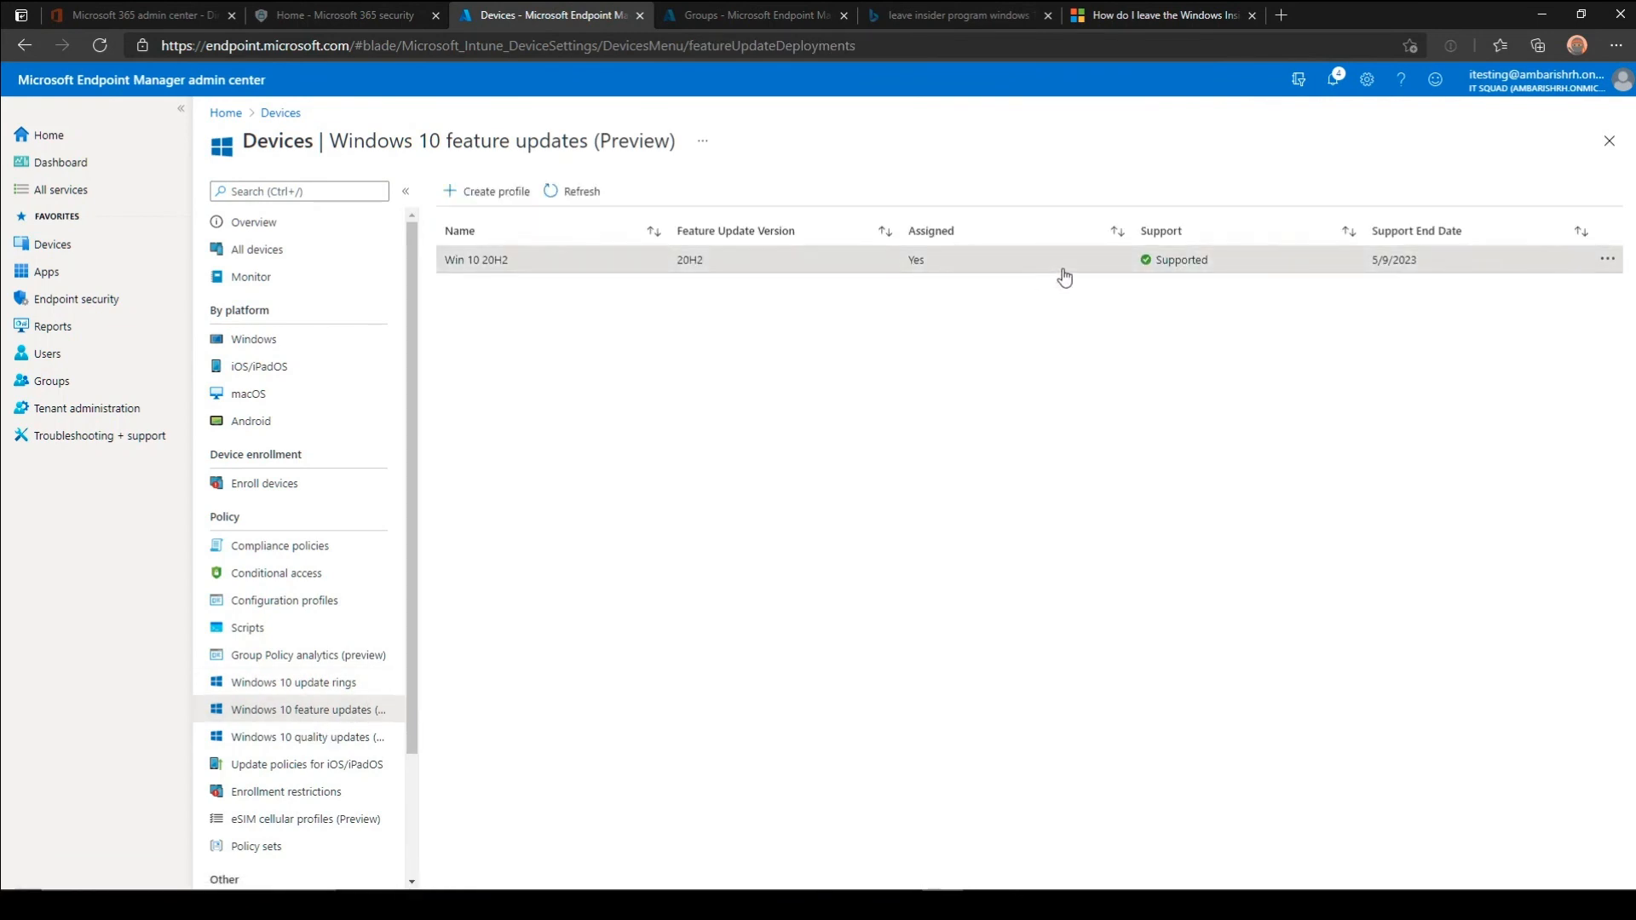
{"action": "left_click", "coordinate": [255, 285]}
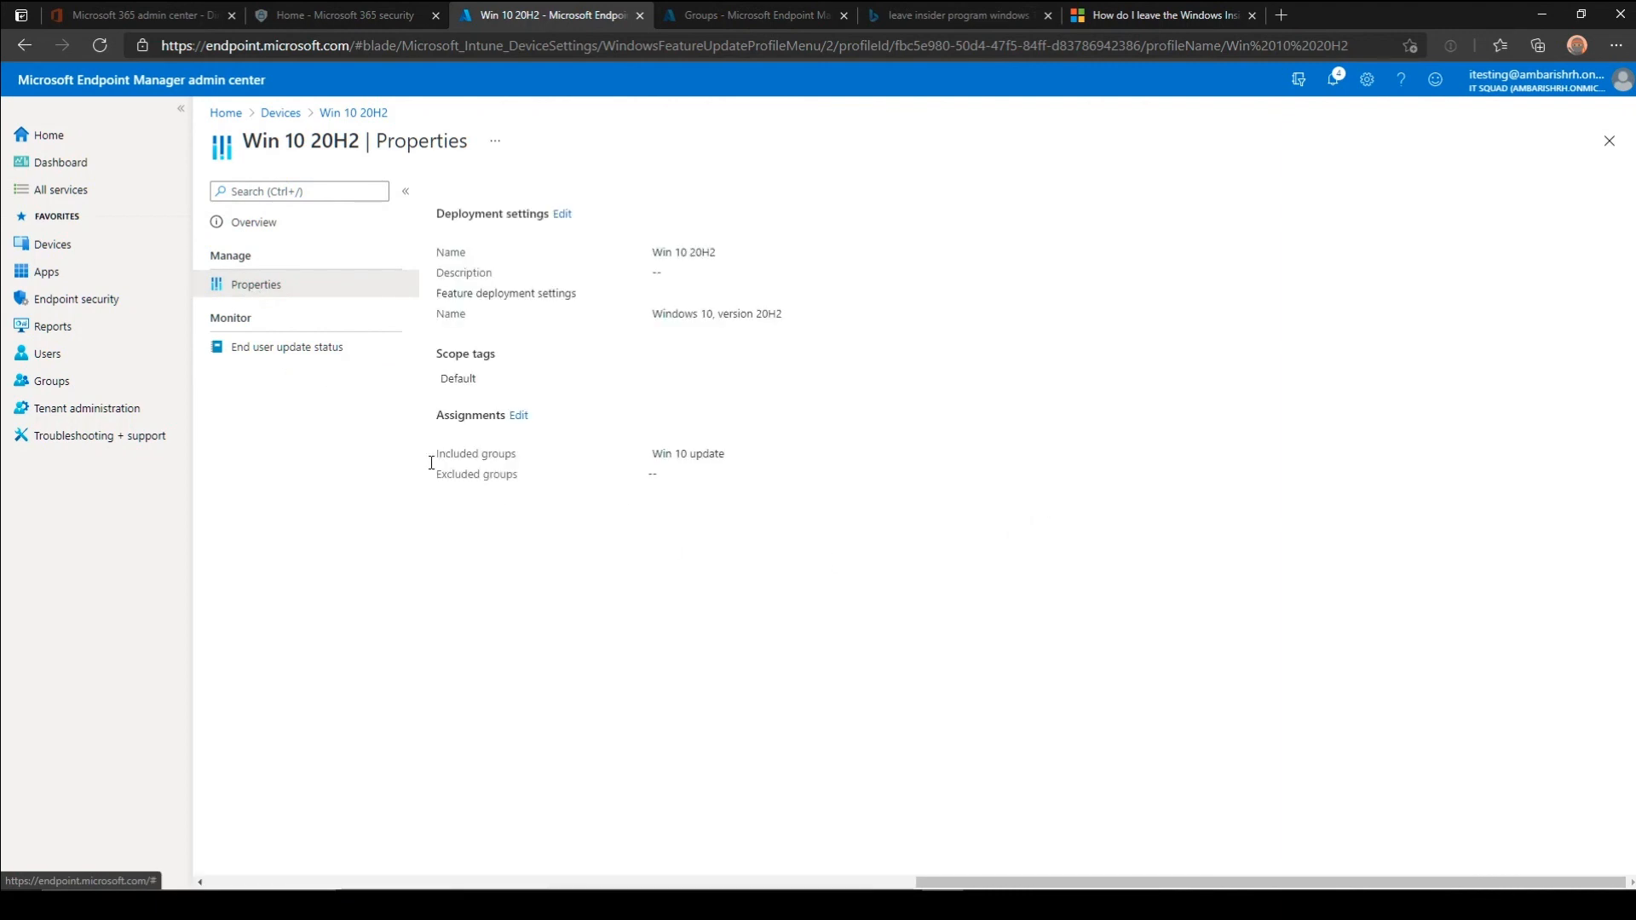
{"action": "left_click", "coordinate": [297, 350]}
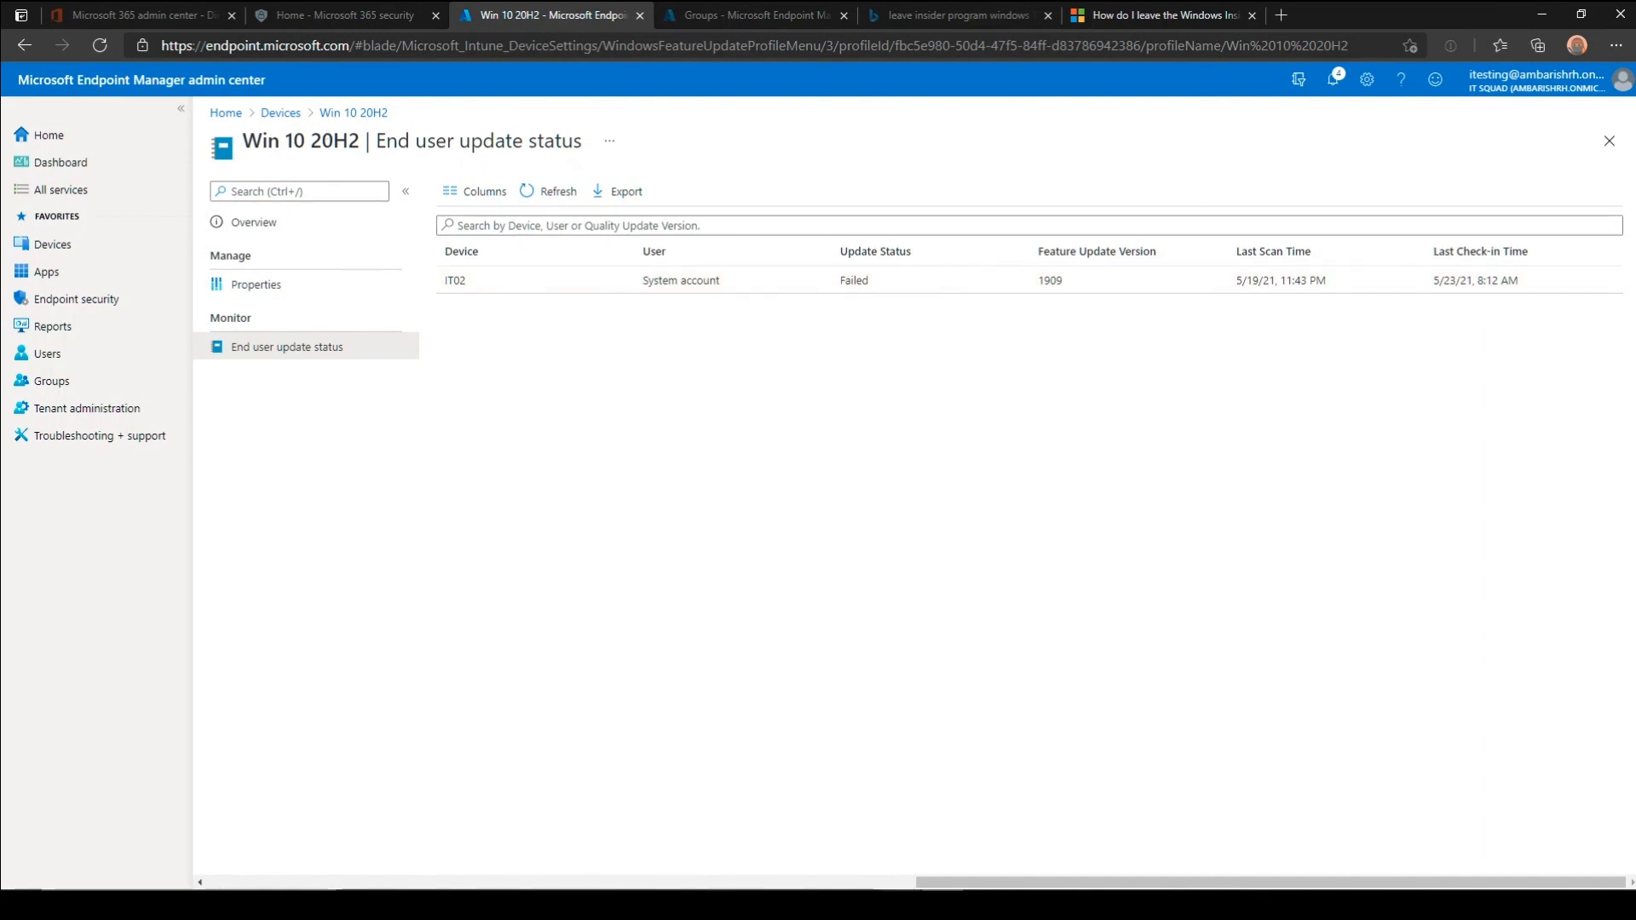
Check the Windows version in the IT02 remote session, and return to the feature updates list in Endpoint Manager.
{"action": "left_click", "coordinate": [696, 832]}
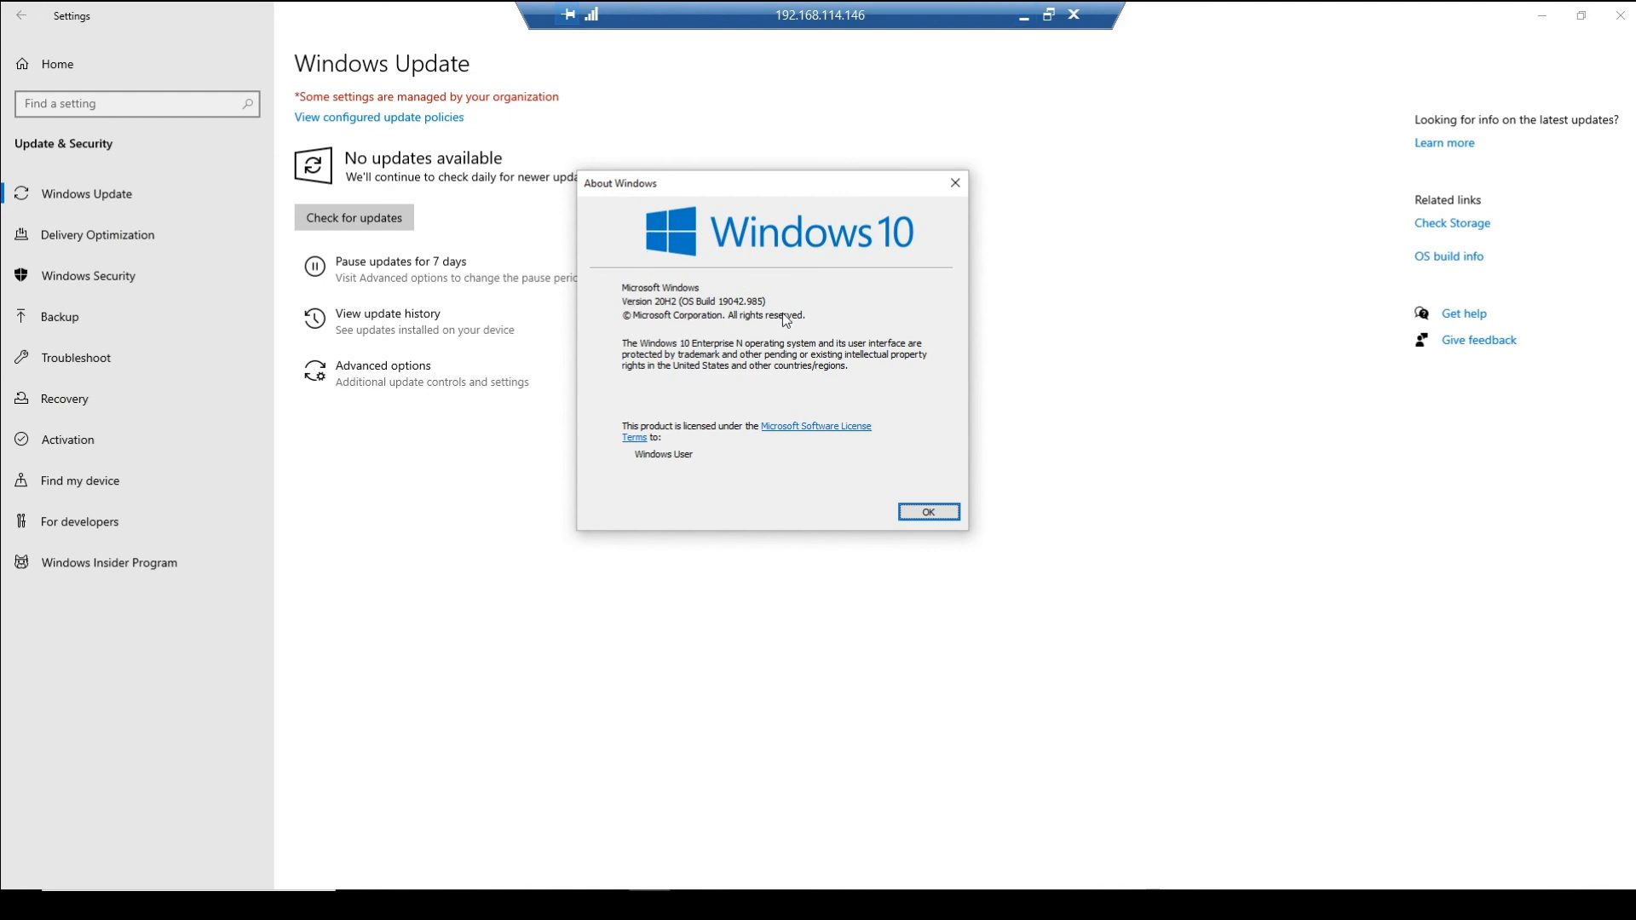
{"action": "left_click", "coordinate": [1024, 16]}
{"action": "left_click", "coordinate": [282, 119]}
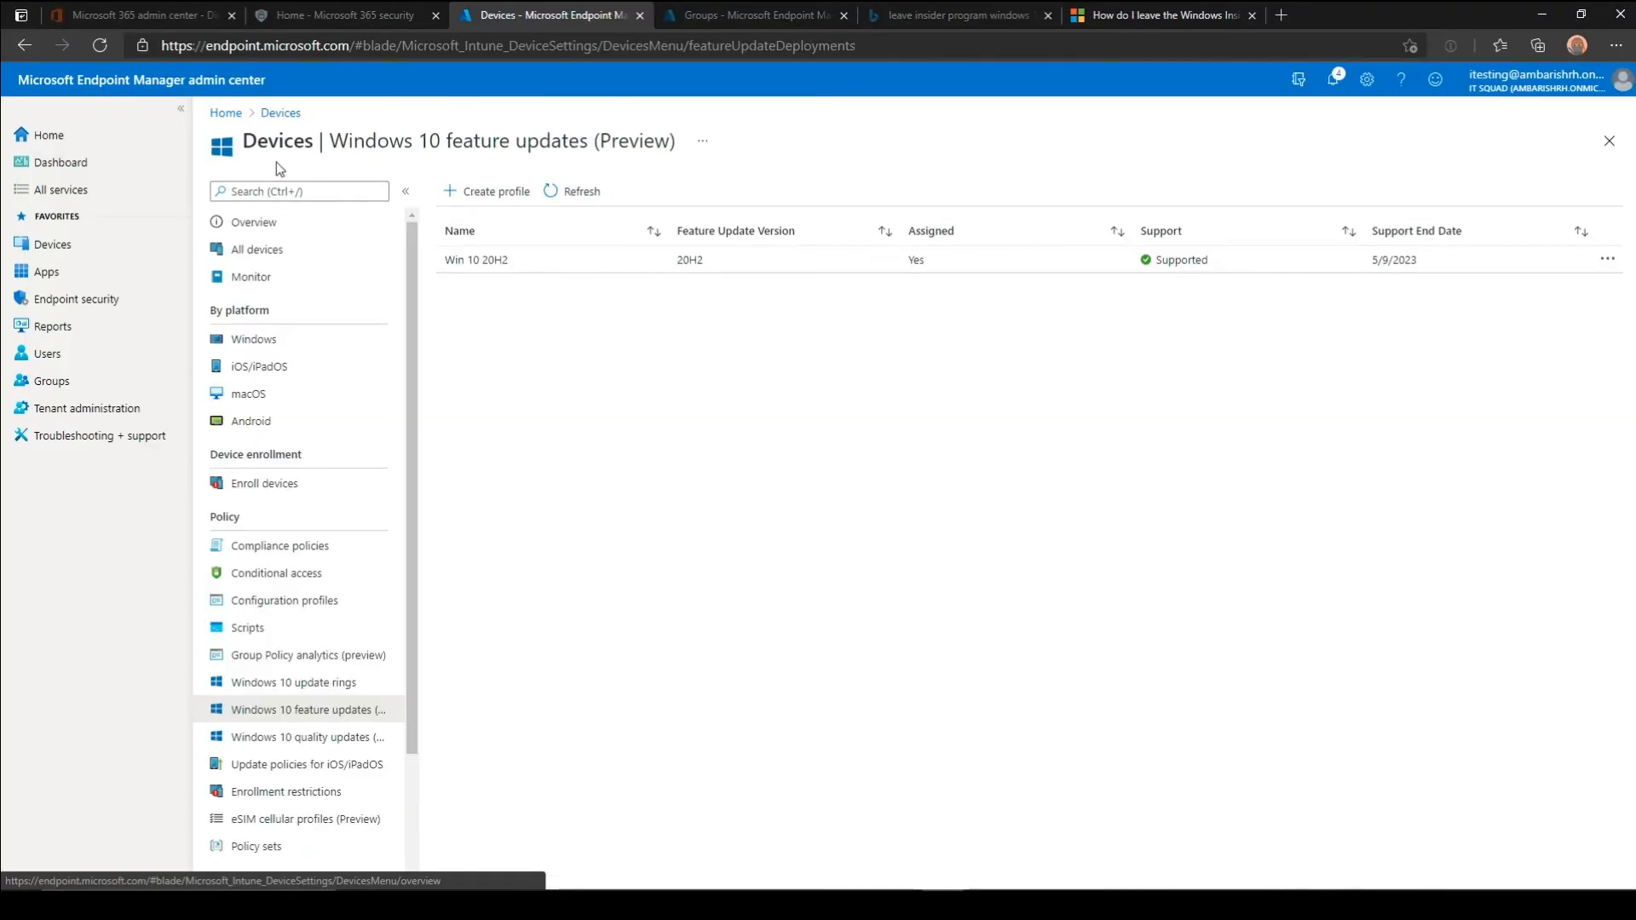
Start a quality update profile named Win 10 Quality Updates, view its expedite options and assignments, and leave without creating it.
{"action": "left_click", "coordinate": [323, 739]}
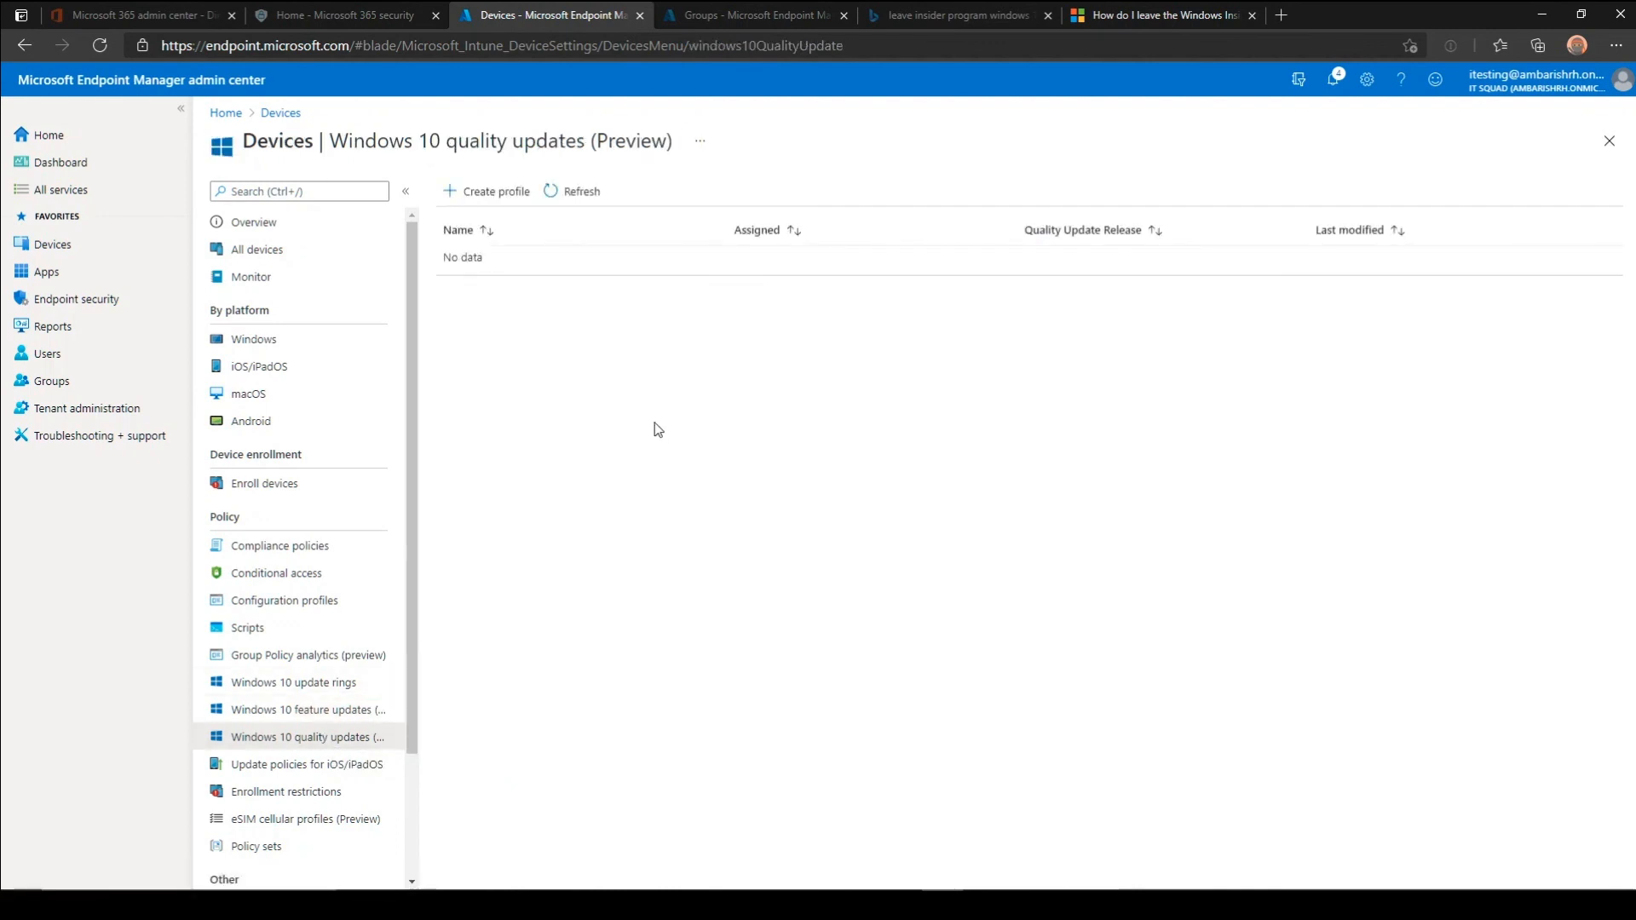
{"action": "left_click", "coordinate": [478, 192]}
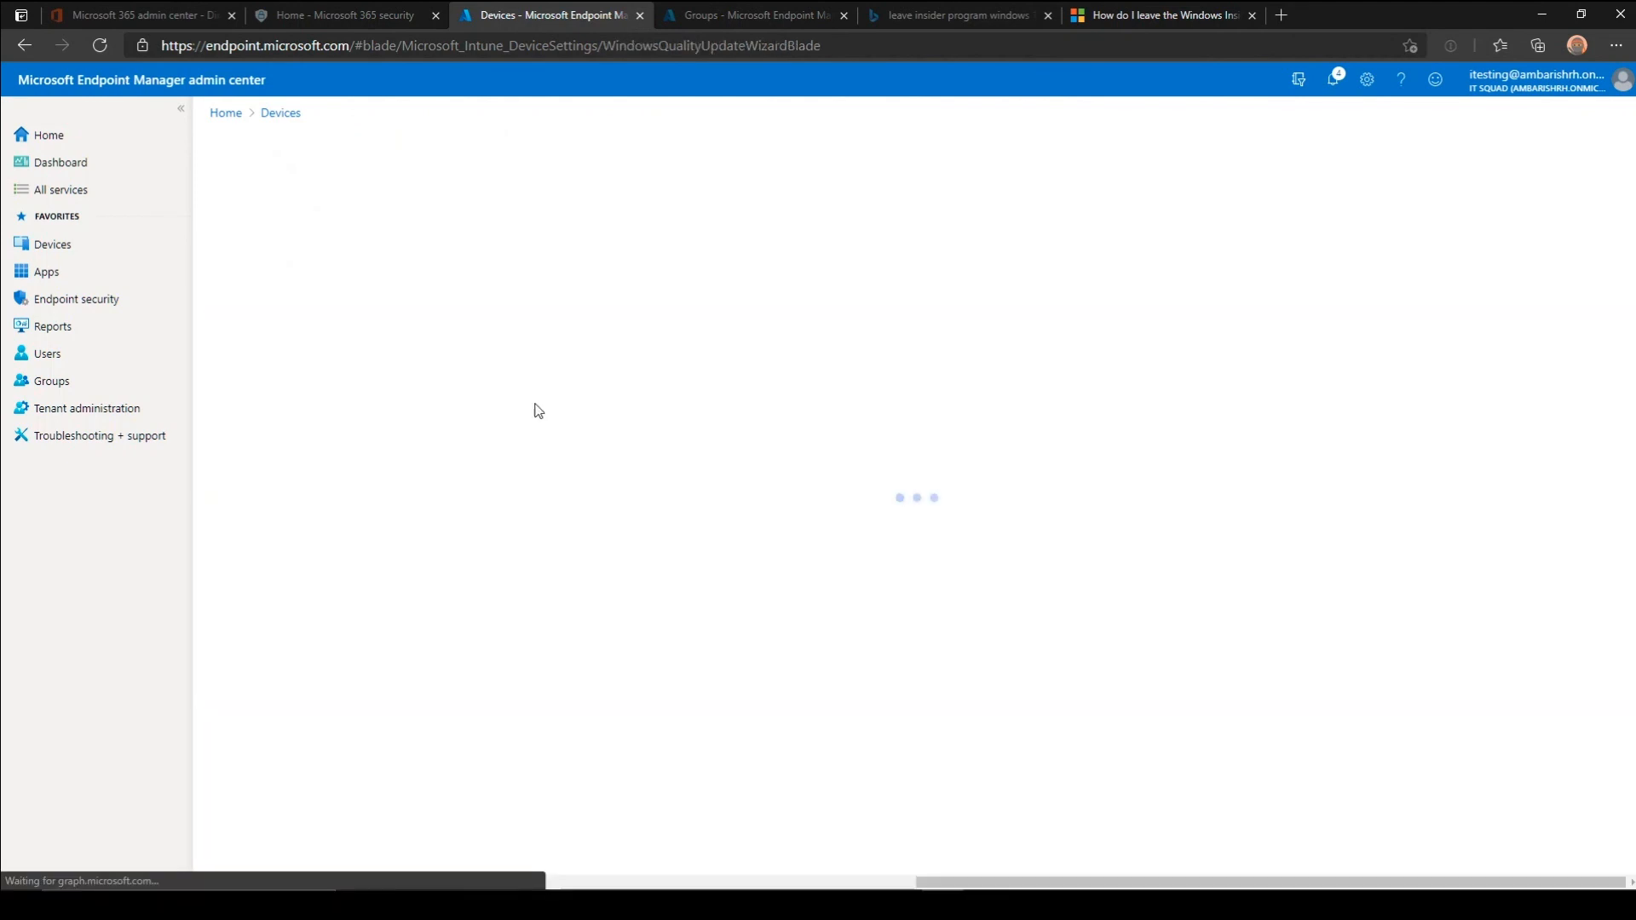
{"action": "left_click", "coordinate": [543, 242]}
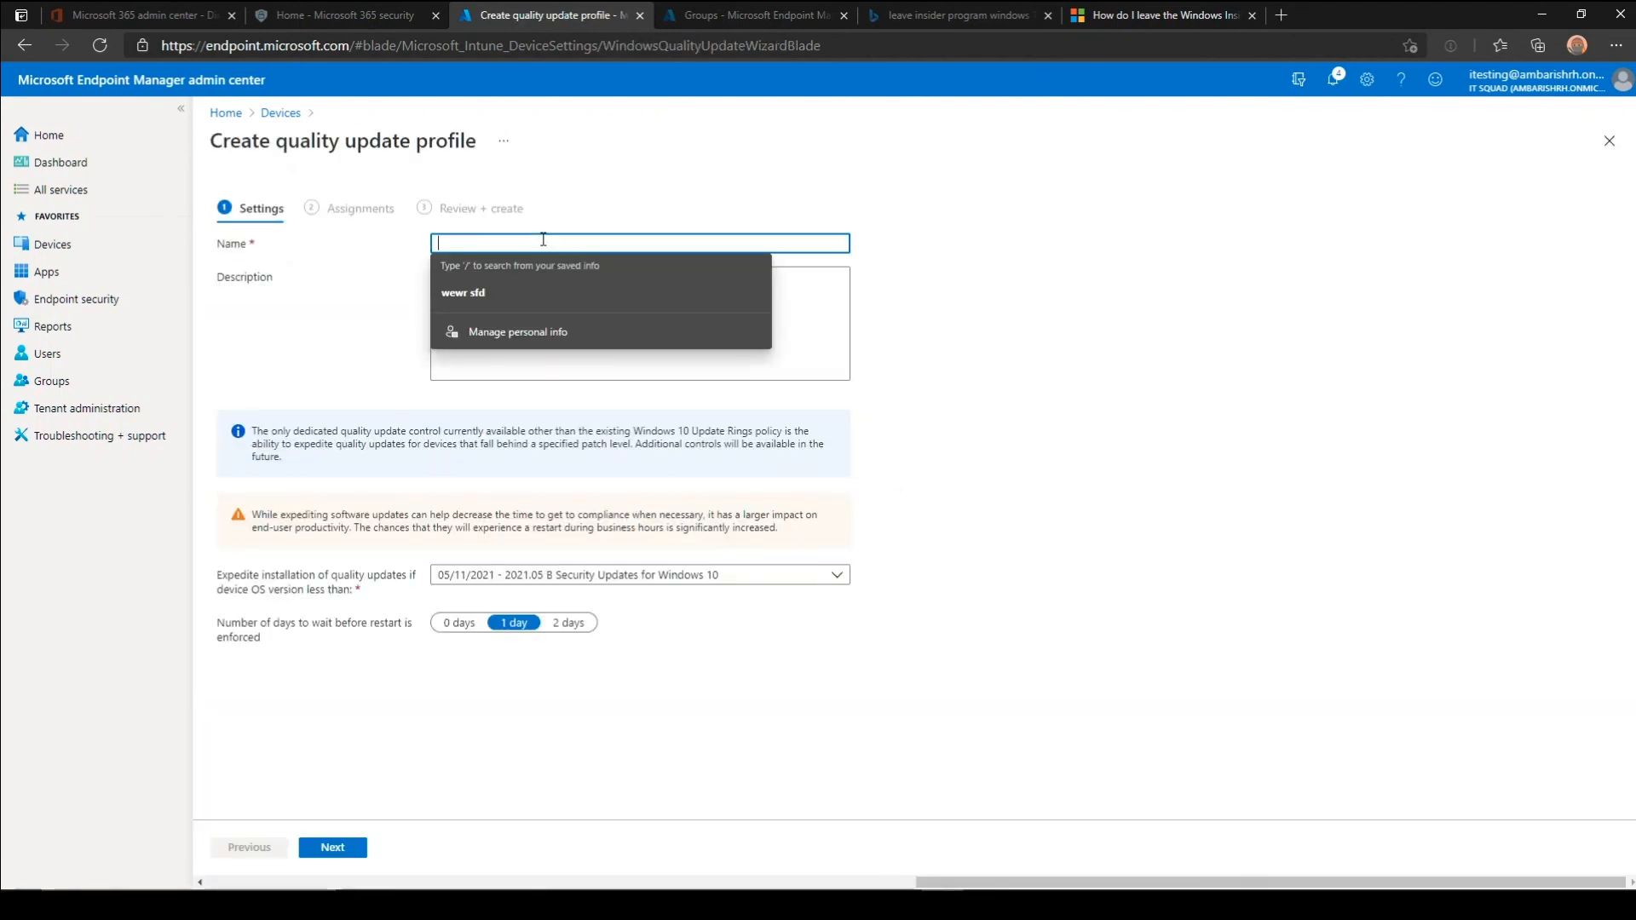
{"action": "type", "text": "Win 10 Quality Updates"}
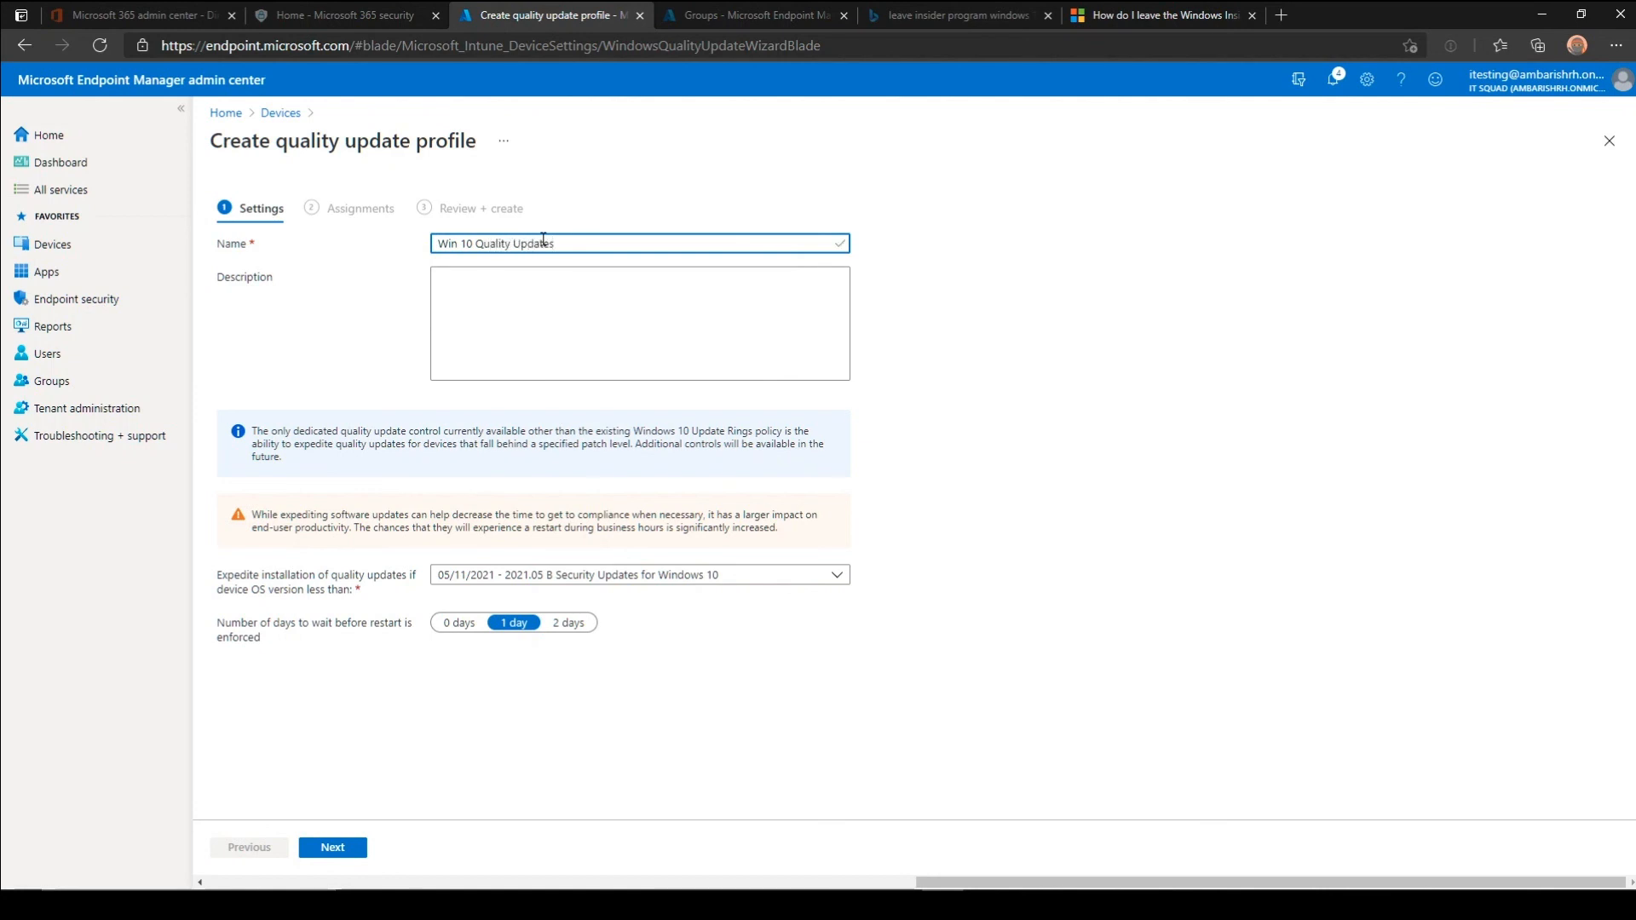
{"action": "left_click", "coordinate": [557, 585]}
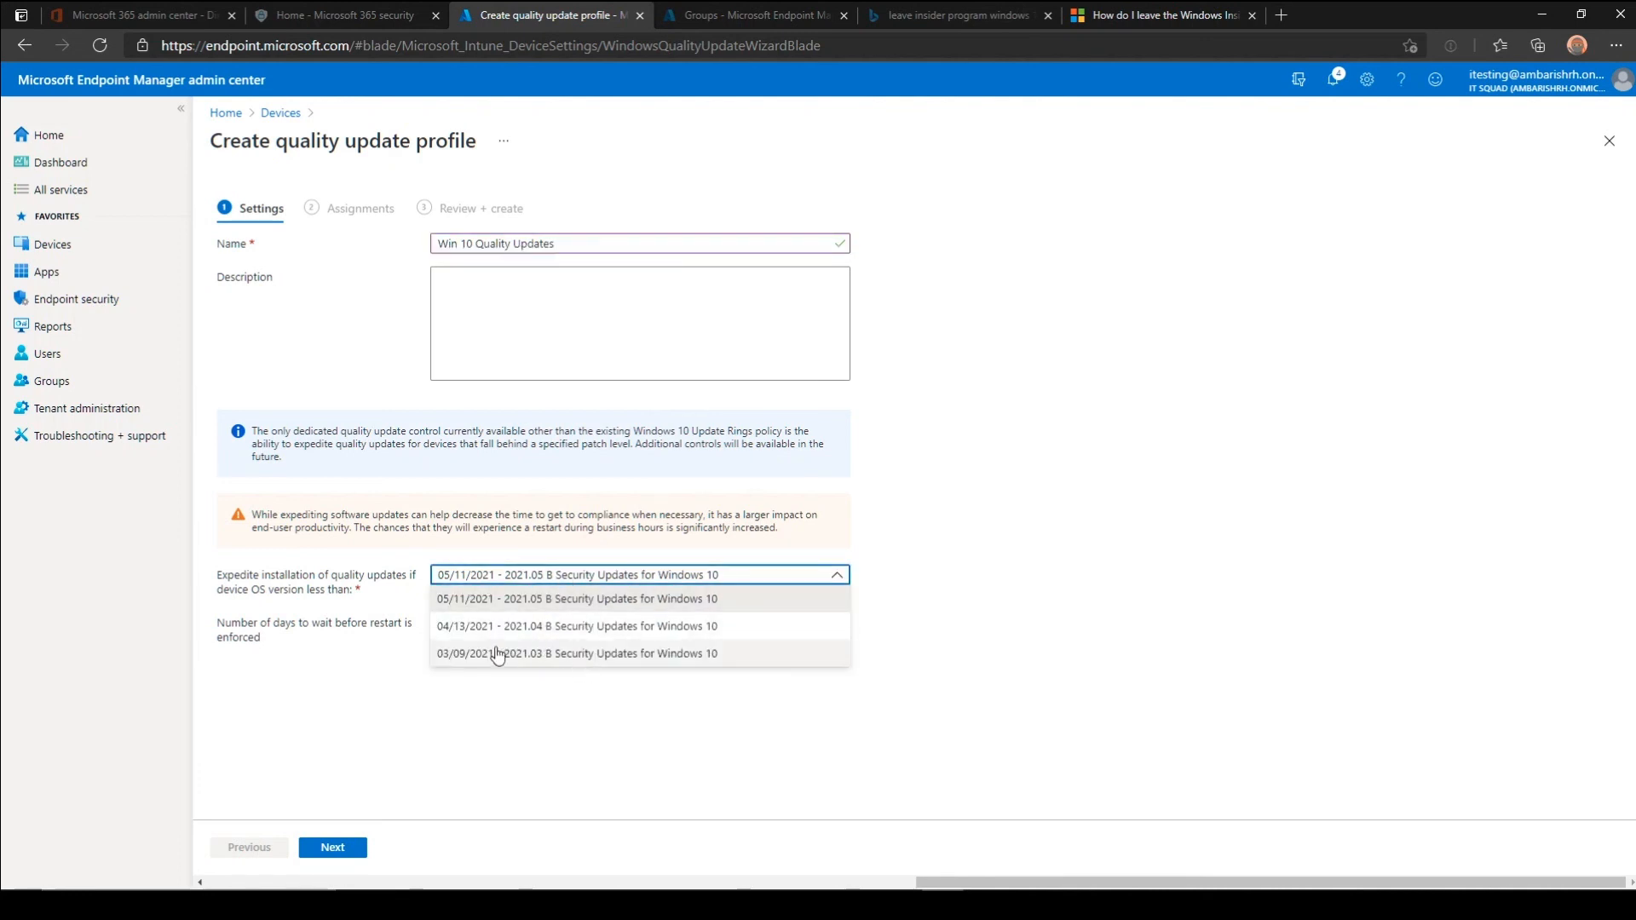
{"action": "left_click", "coordinate": [305, 676]}
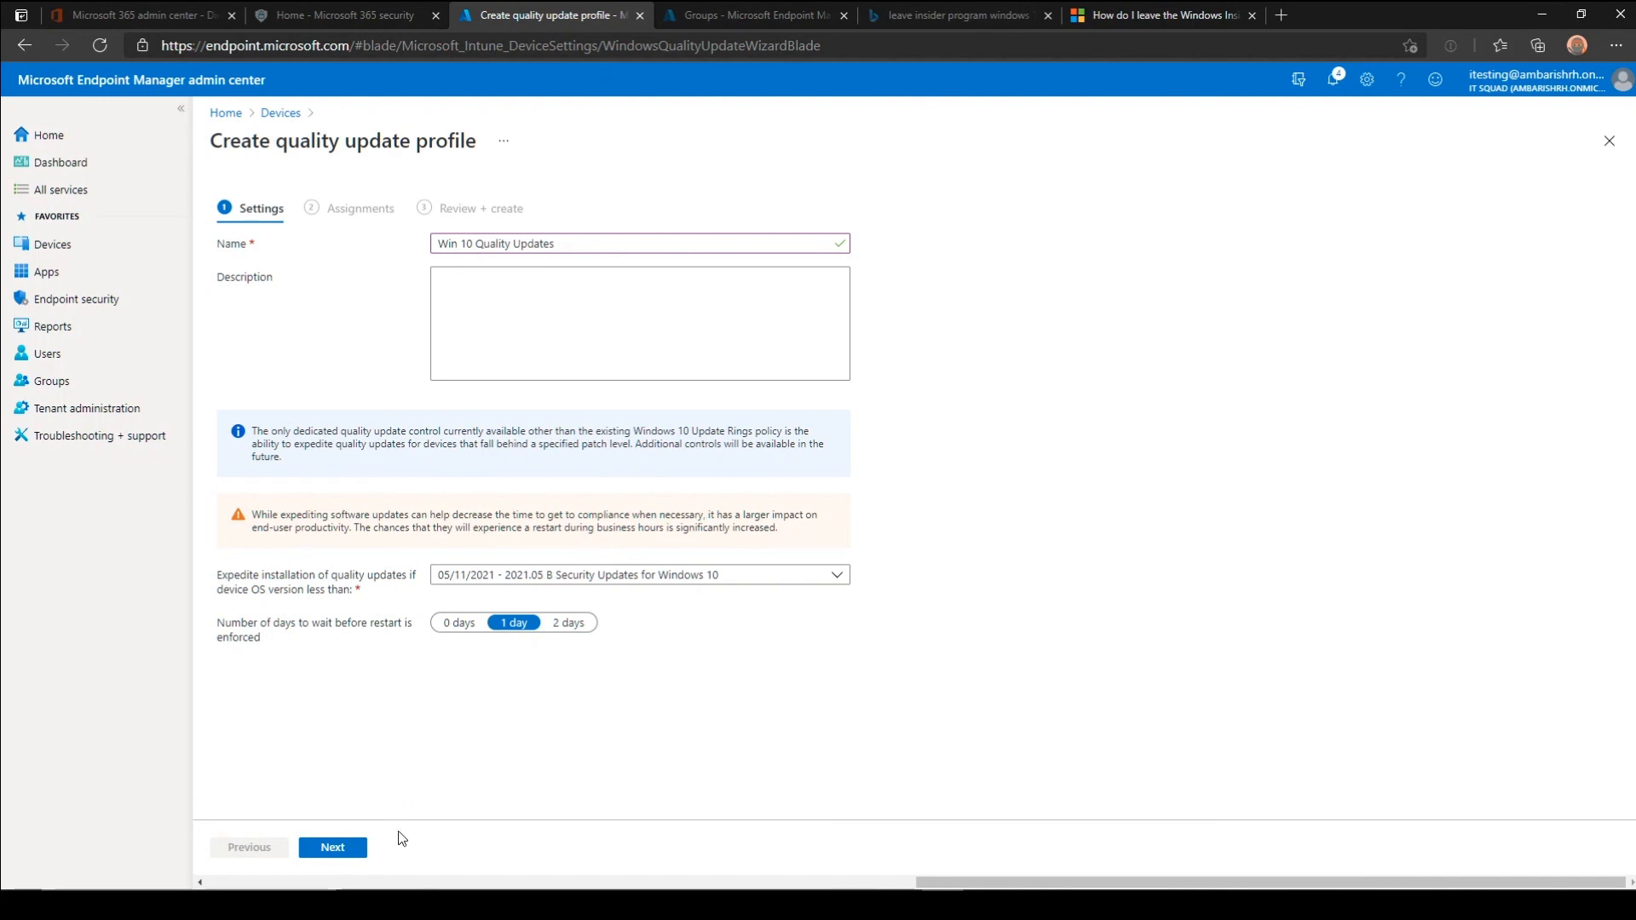
{"action": "left_click", "coordinate": [351, 849]}
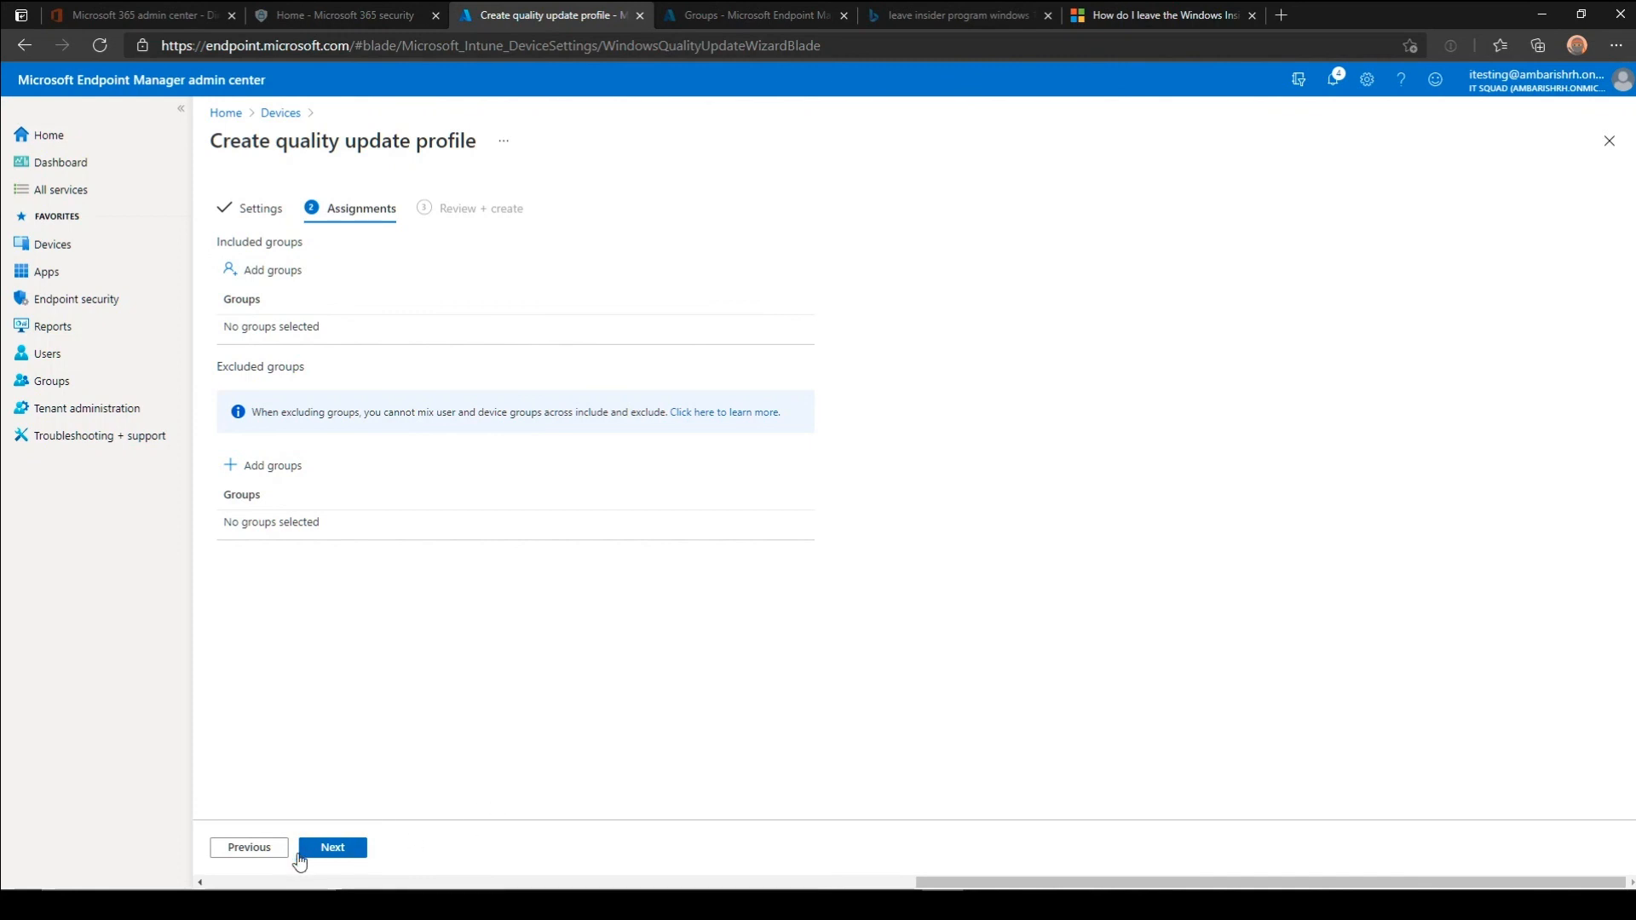
{"action": "left_click", "coordinate": [279, 113]}
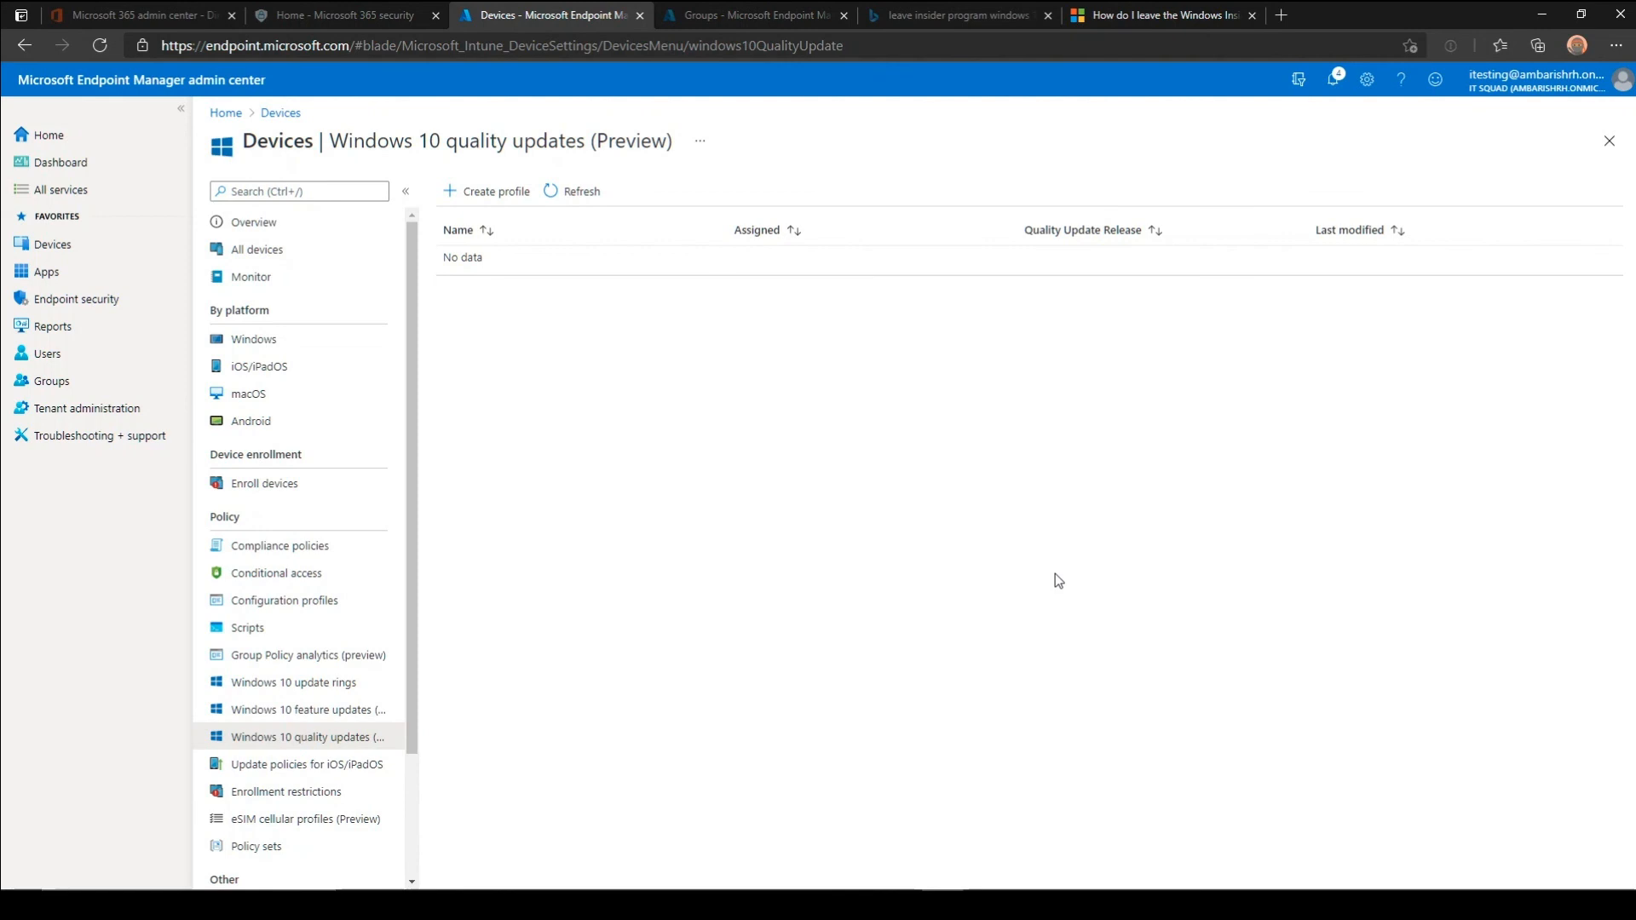
Open the list of Windows 10 feature update profiles.
{"action": "left_click", "coordinate": [347, 715]}
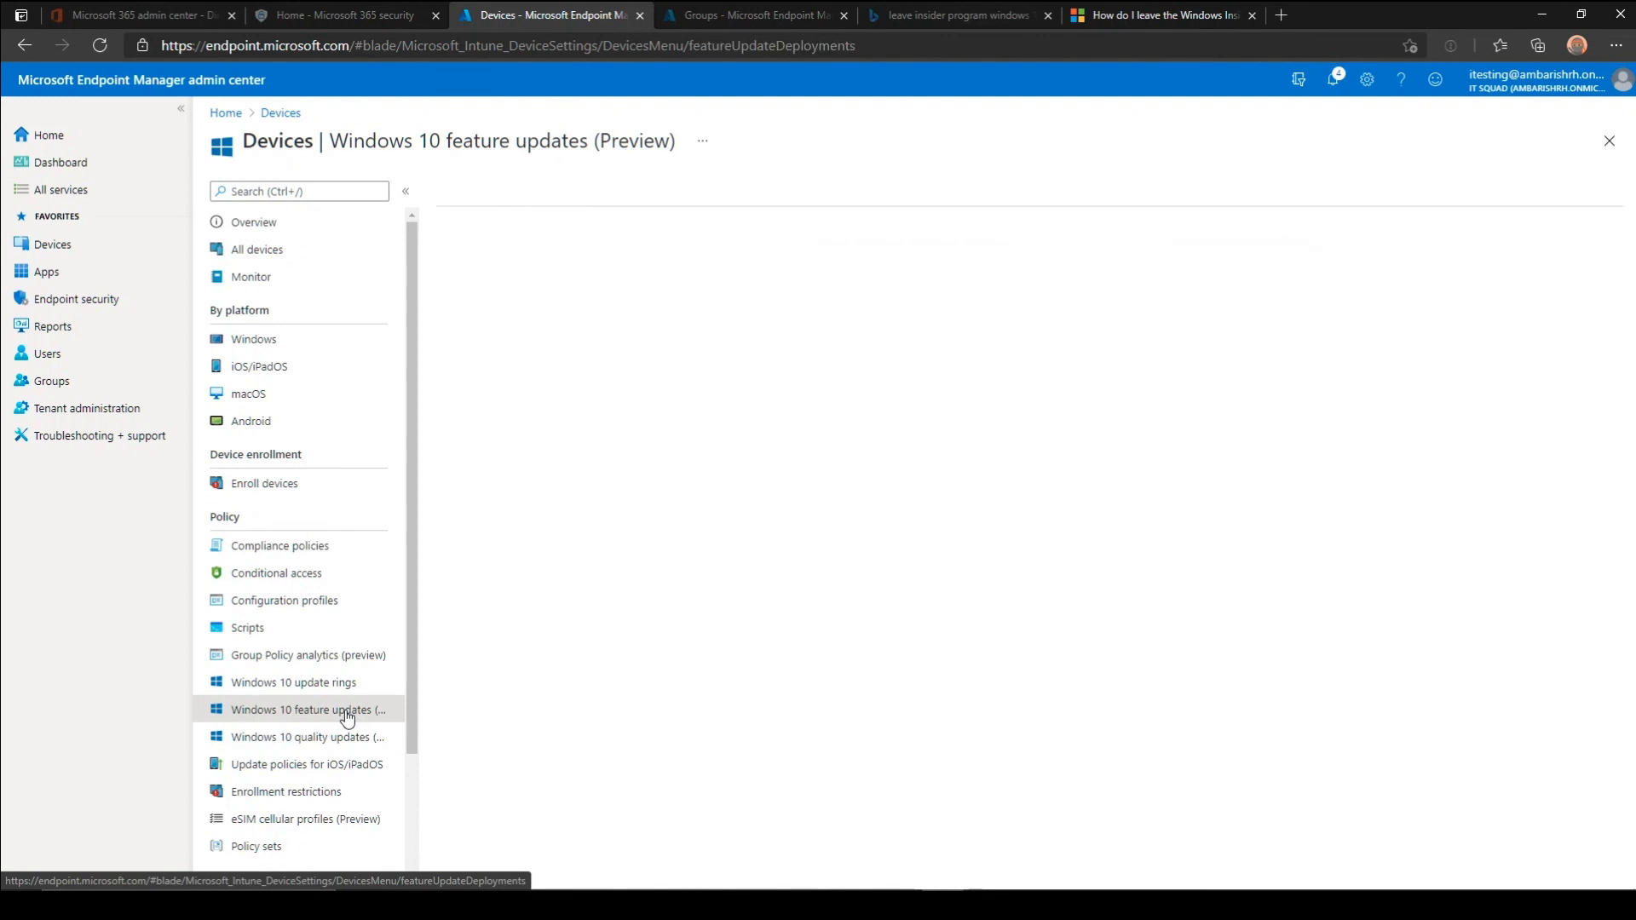